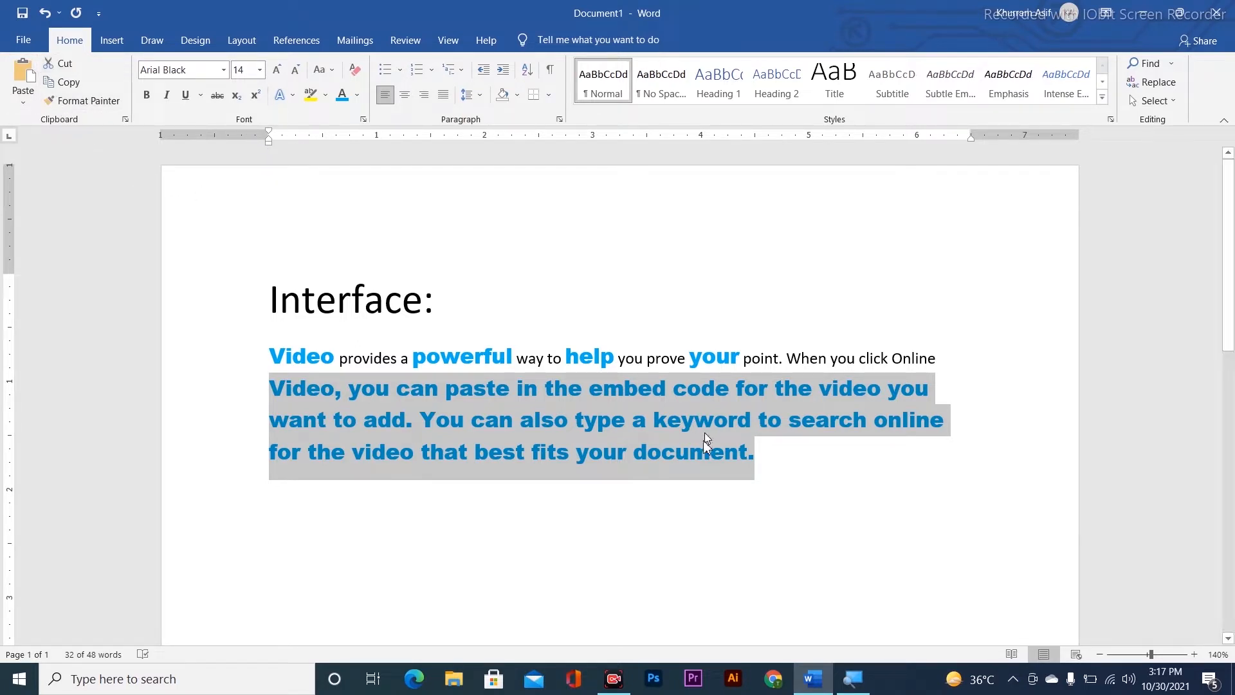
# Step: Replace all of the document's content with the heading "Font:" and start a new line below it
pyautogui.click(785, 459)
pyautogui.hotkey('ctrl', 'a')
pyautogui.press('BackSpace')
pyautogui.write('Font')
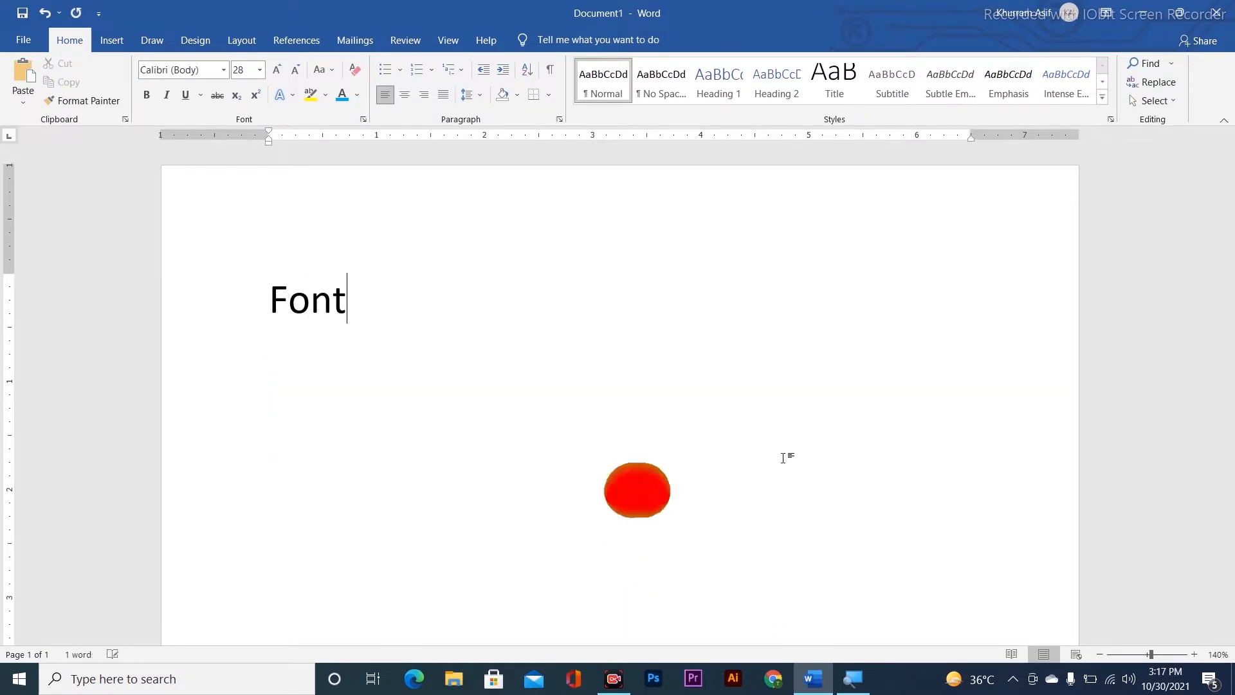
pyautogui.write(':')
pyautogui.press('Return')
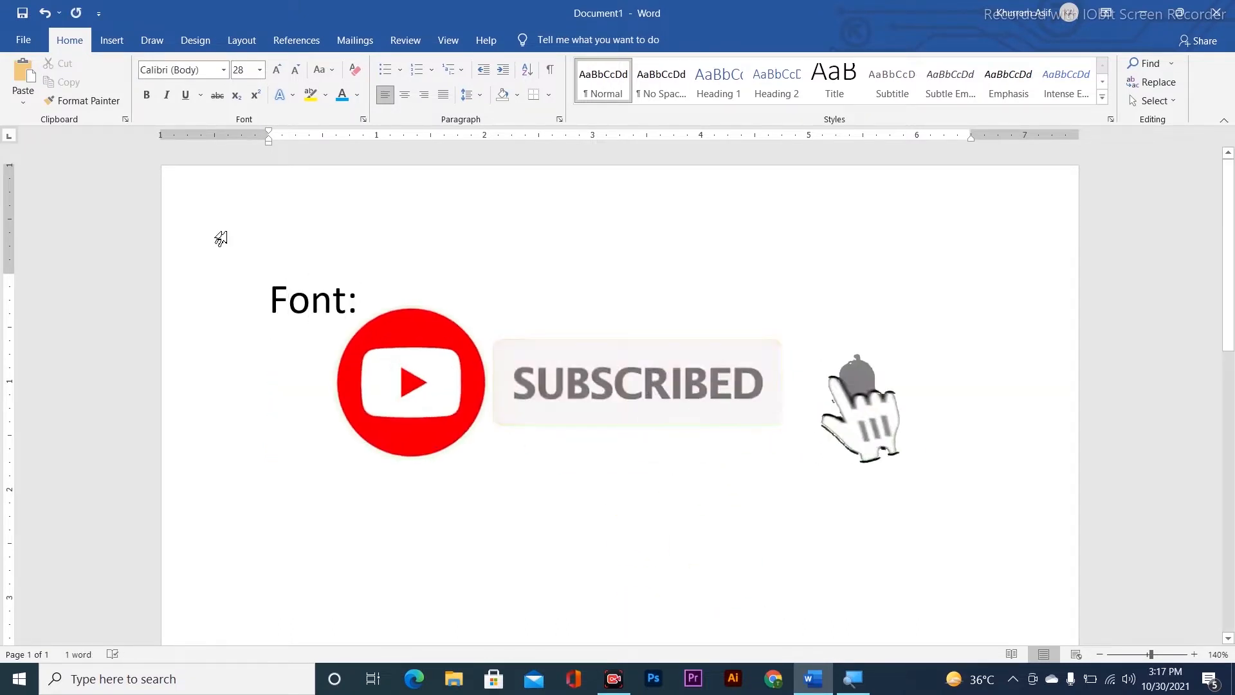
# Step: Insert a sample paragraph below the heading with =rand(1) and reset its character formatting to the default
pyautogui.write('=rand(1)')
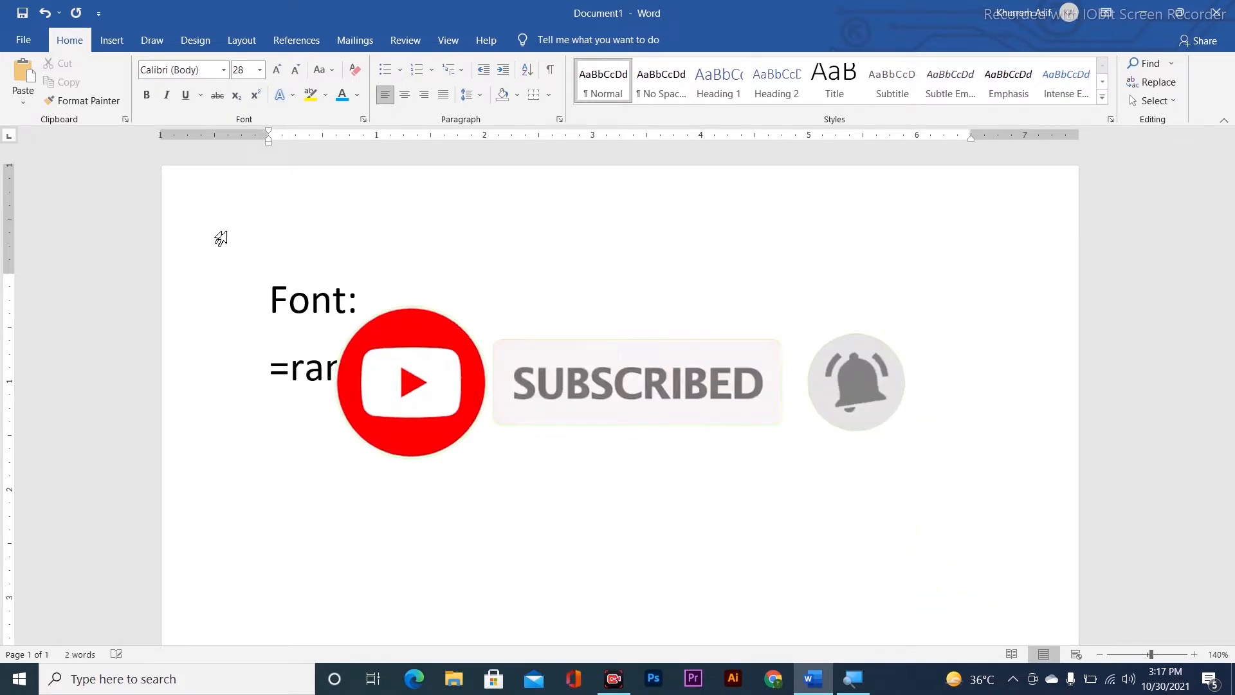
pyautogui.press('Return')
pyautogui.doubleClick(220, 238)
pyautogui.hotkey('ctrl', 'space')
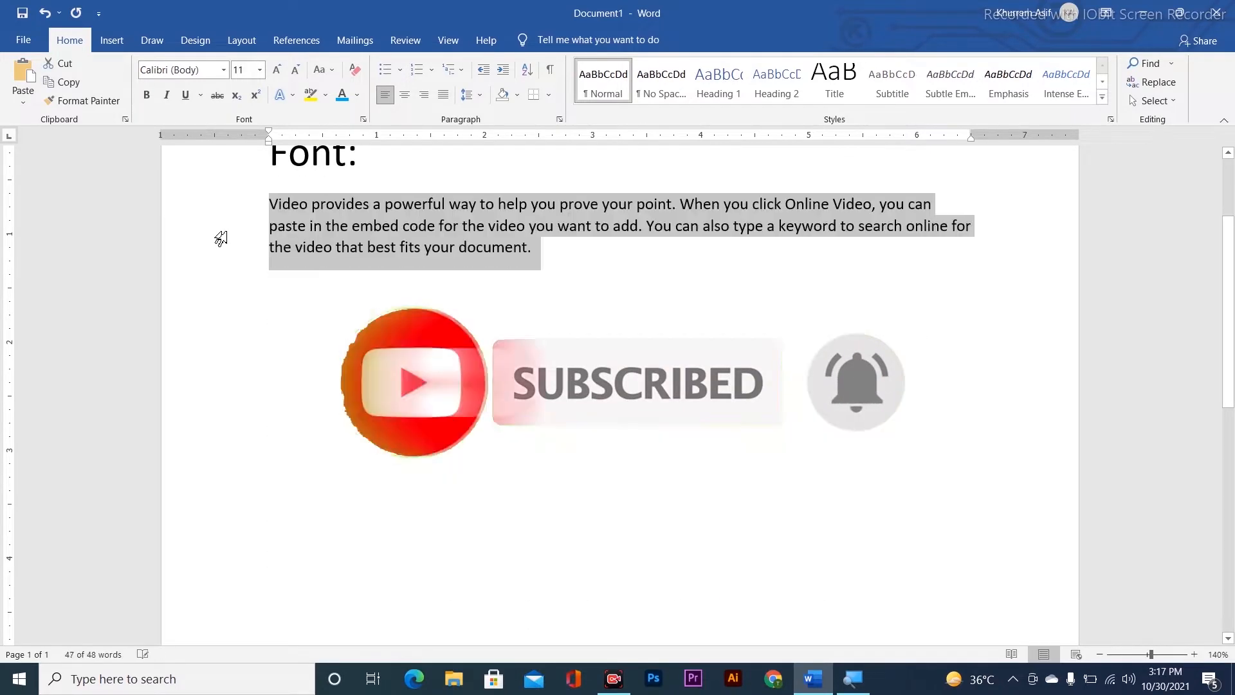
pyautogui.scroll(3, 460, 296)
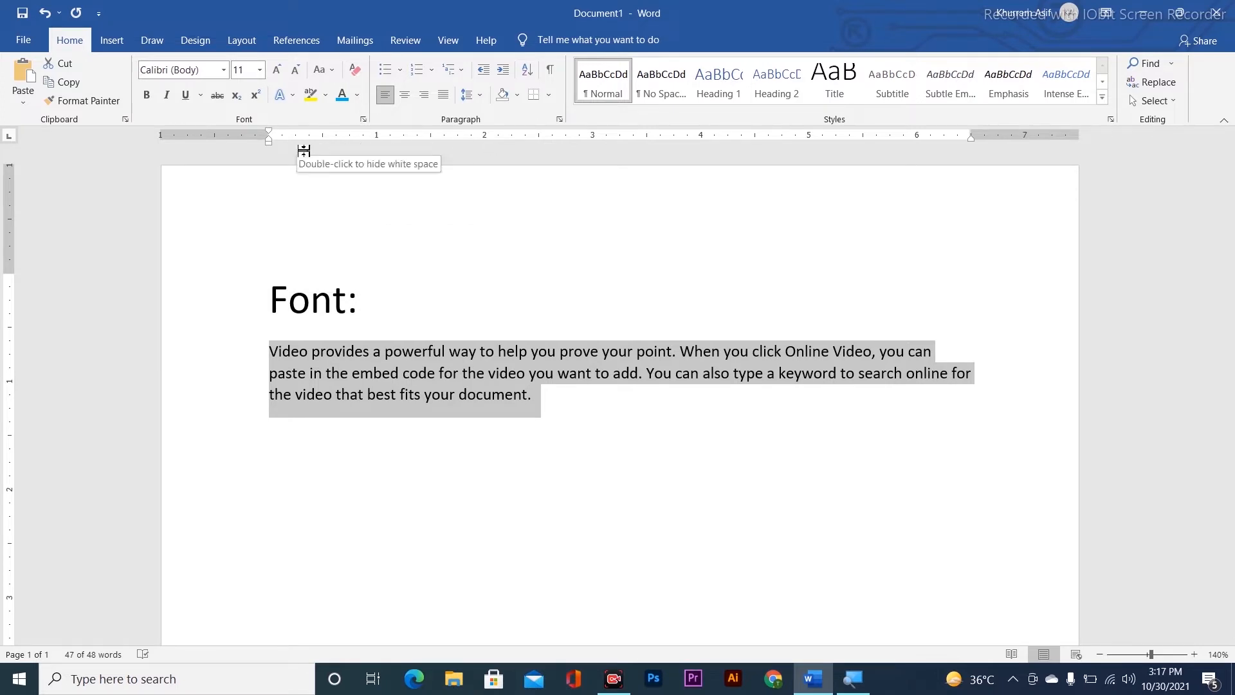
# Step: Preview typefaces such as Bauhaus 93 and Brush Script MT on the selected paragraph without applying any
pyautogui.click(224, 71)
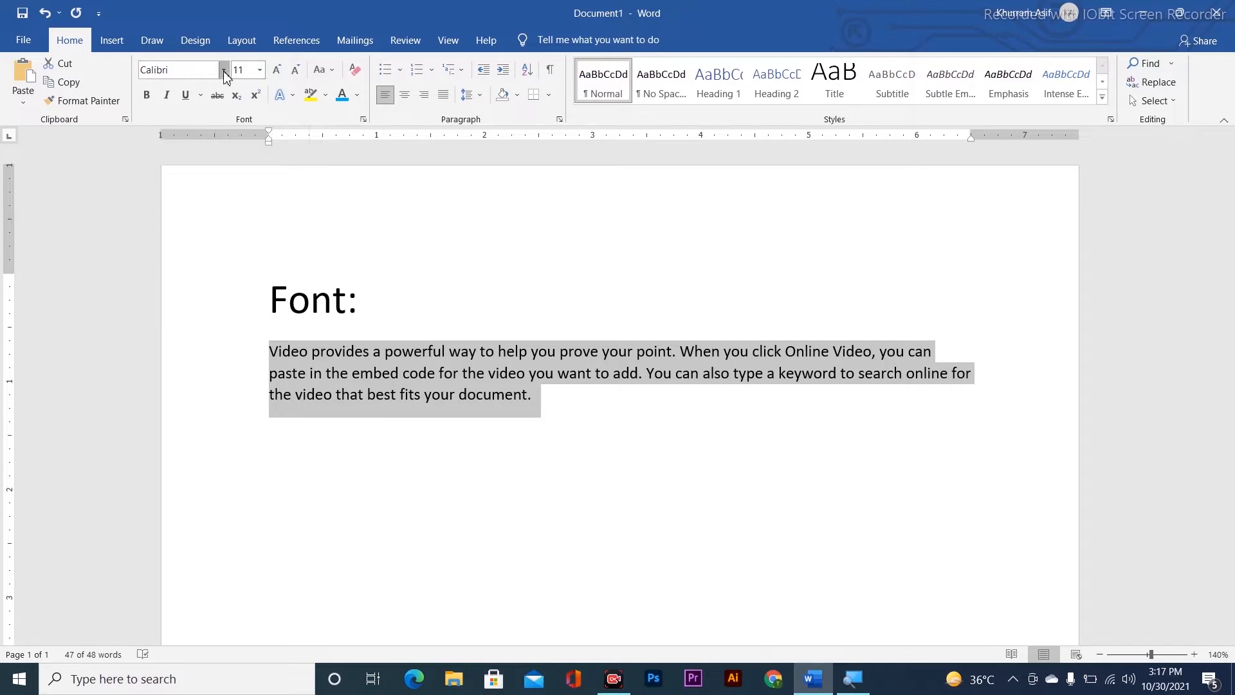
pyautogui.click(225, 73)
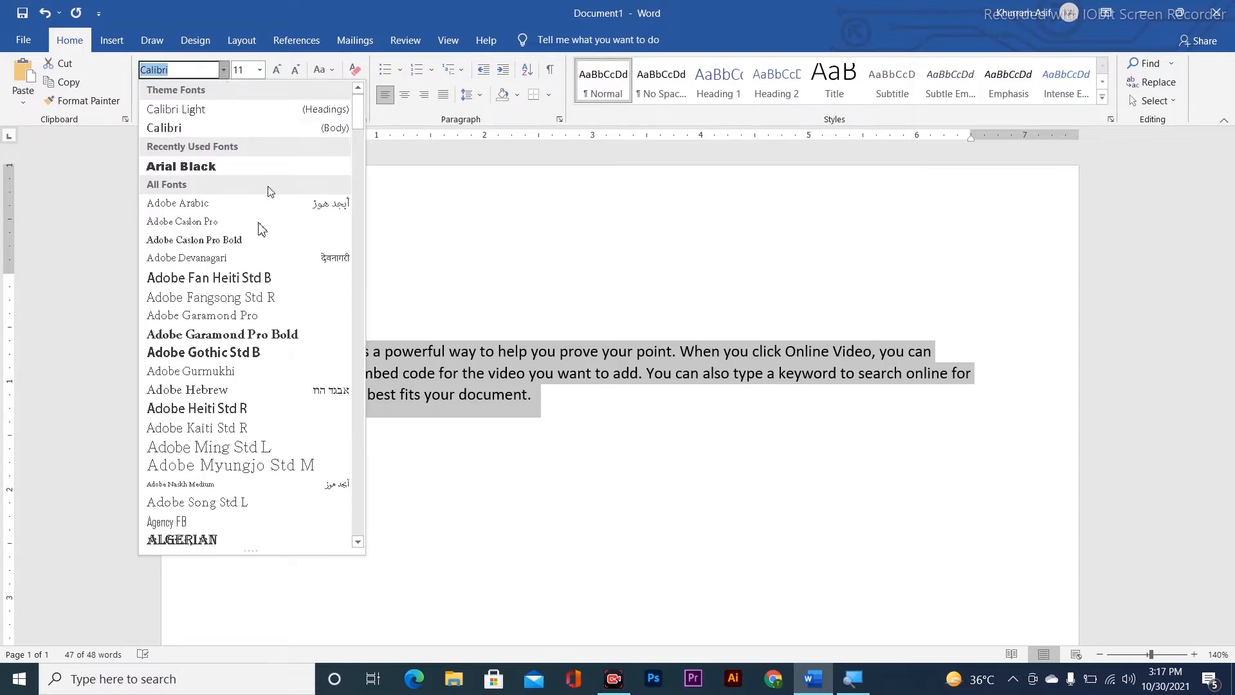
pyautogui.scroll(-7, 248, 278)
pyautogui.scroll(-4, 246, 278)
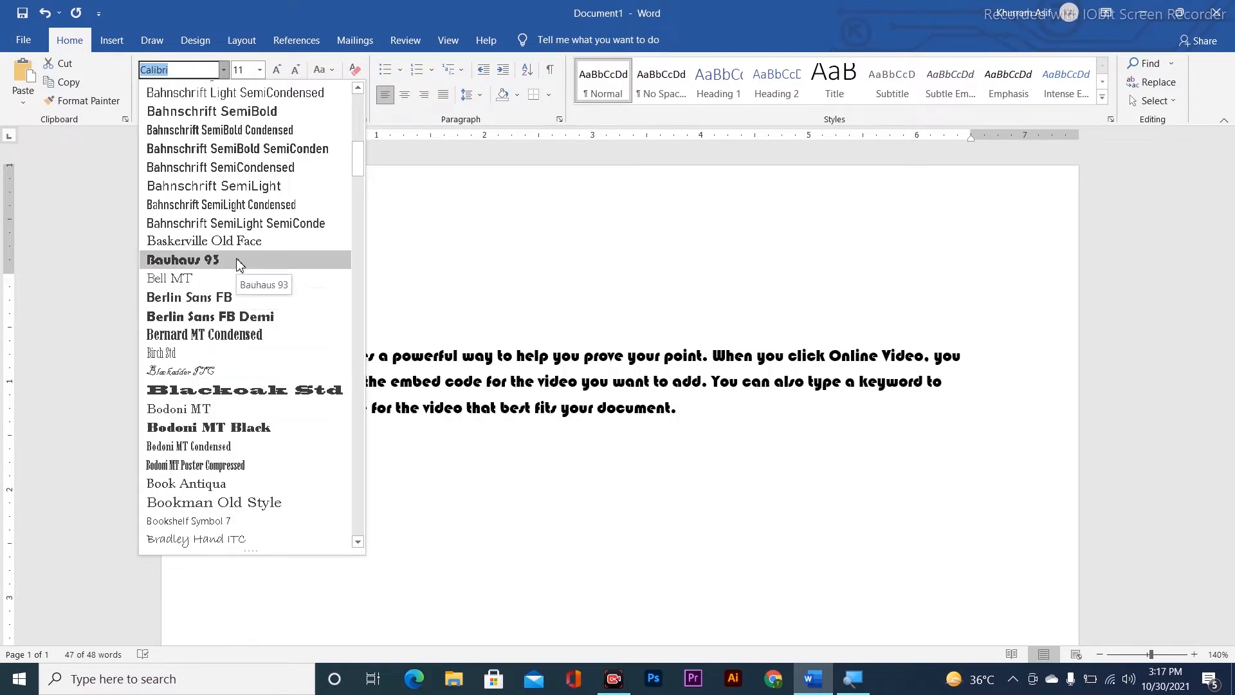
pyautogui.scroll(-3, 238, 263)
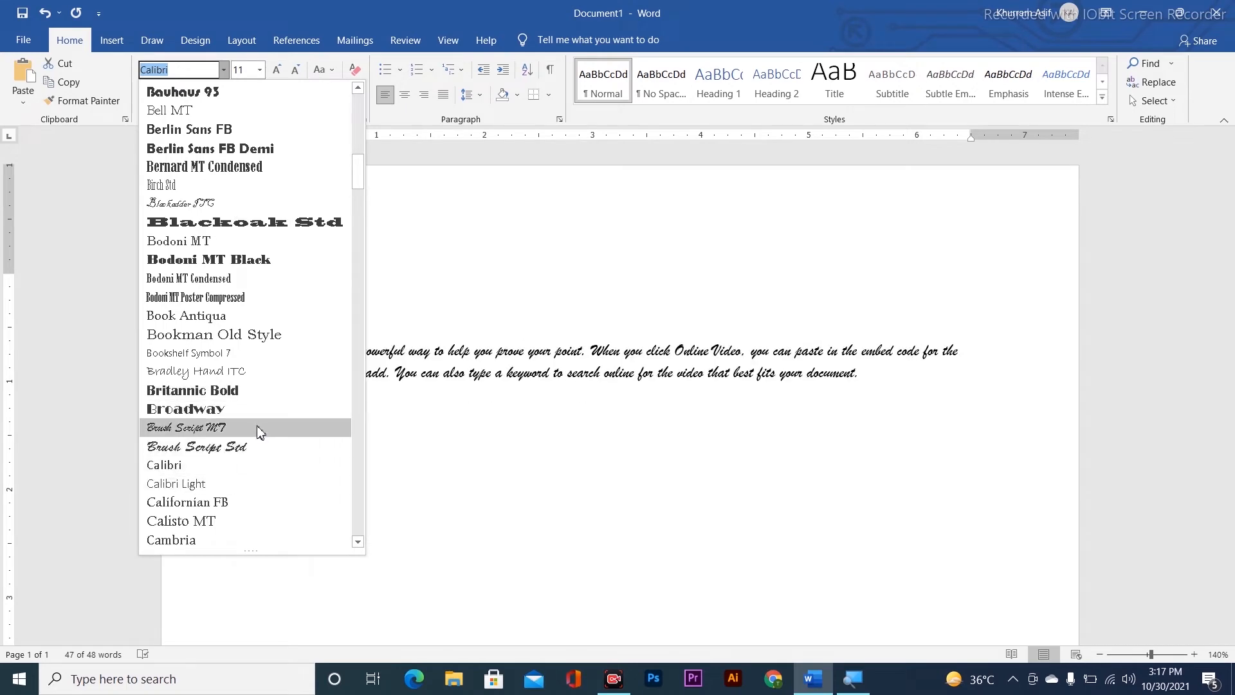
pyautogui.scroll(-4, 254, 425)
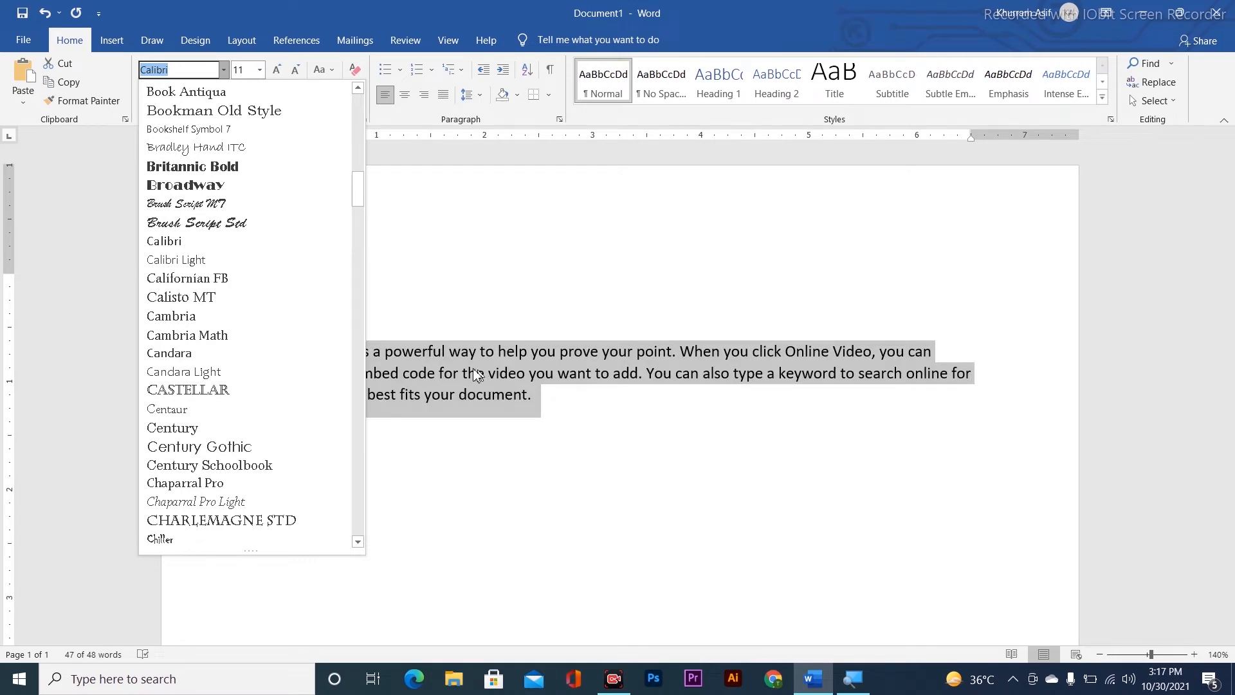
pyautogui.click(480, 374)
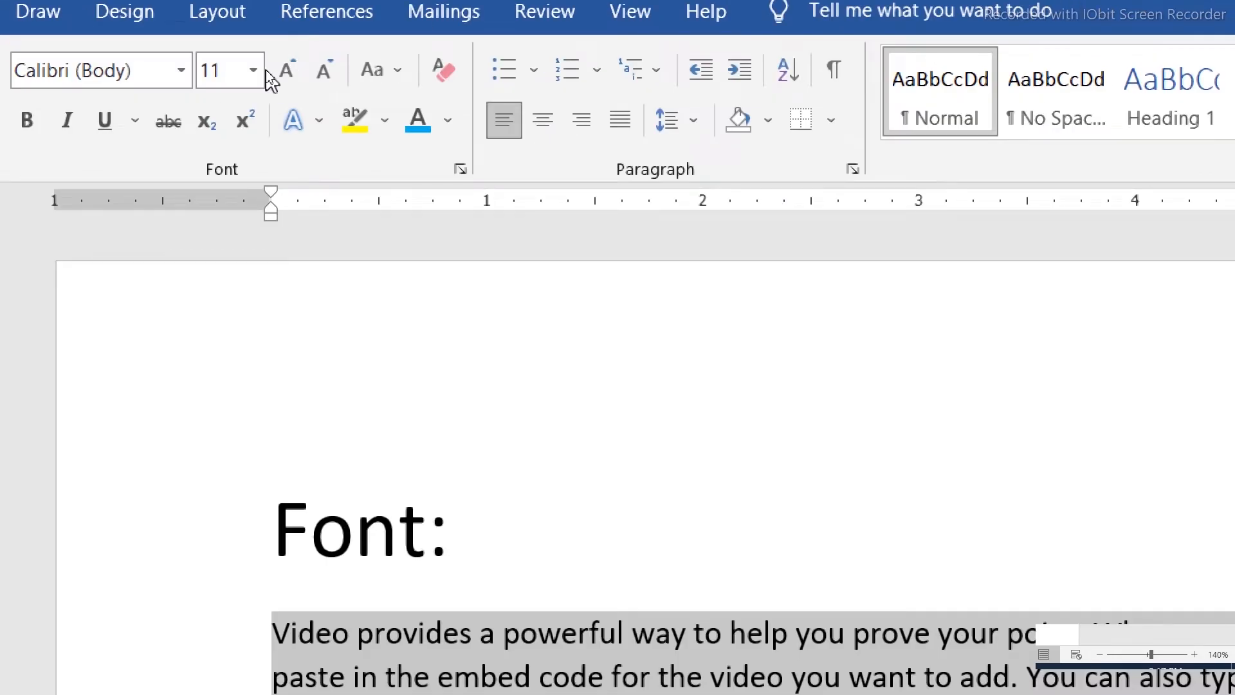
# Step: Set the selected paragraph's font size to 72 and enlarge it in increments to 100
pyautogui.scroll(-3, 323, 528)
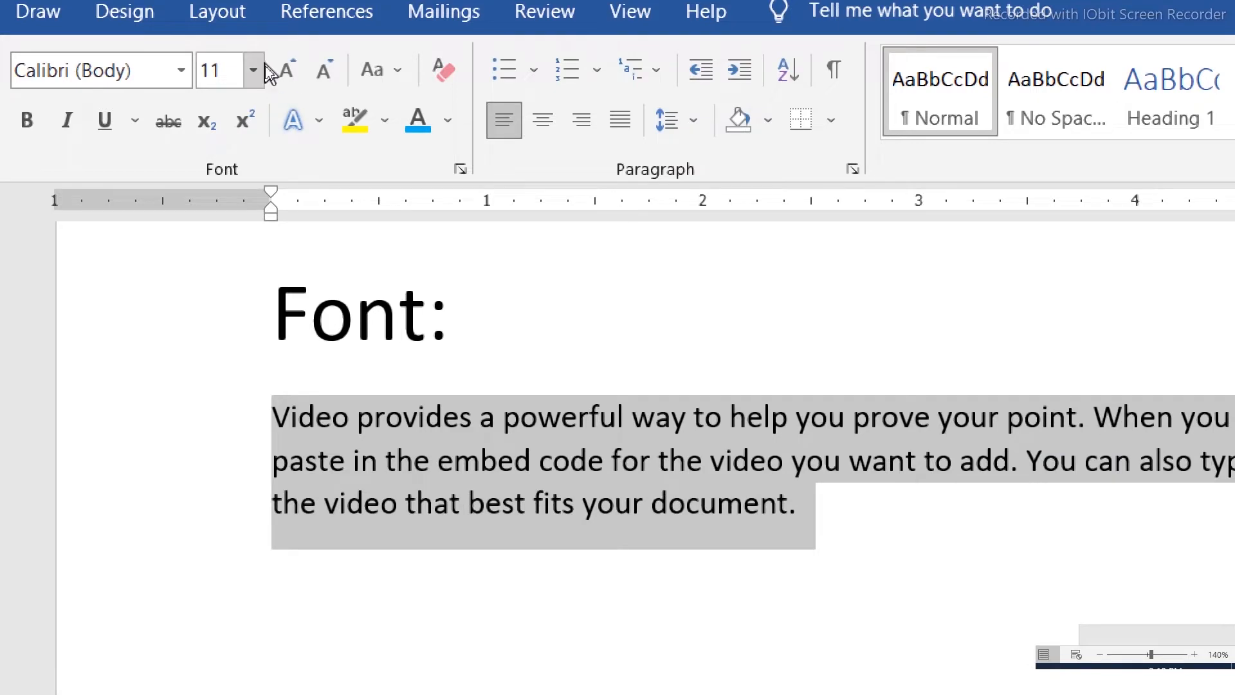
pyautogui.click(254, 72)
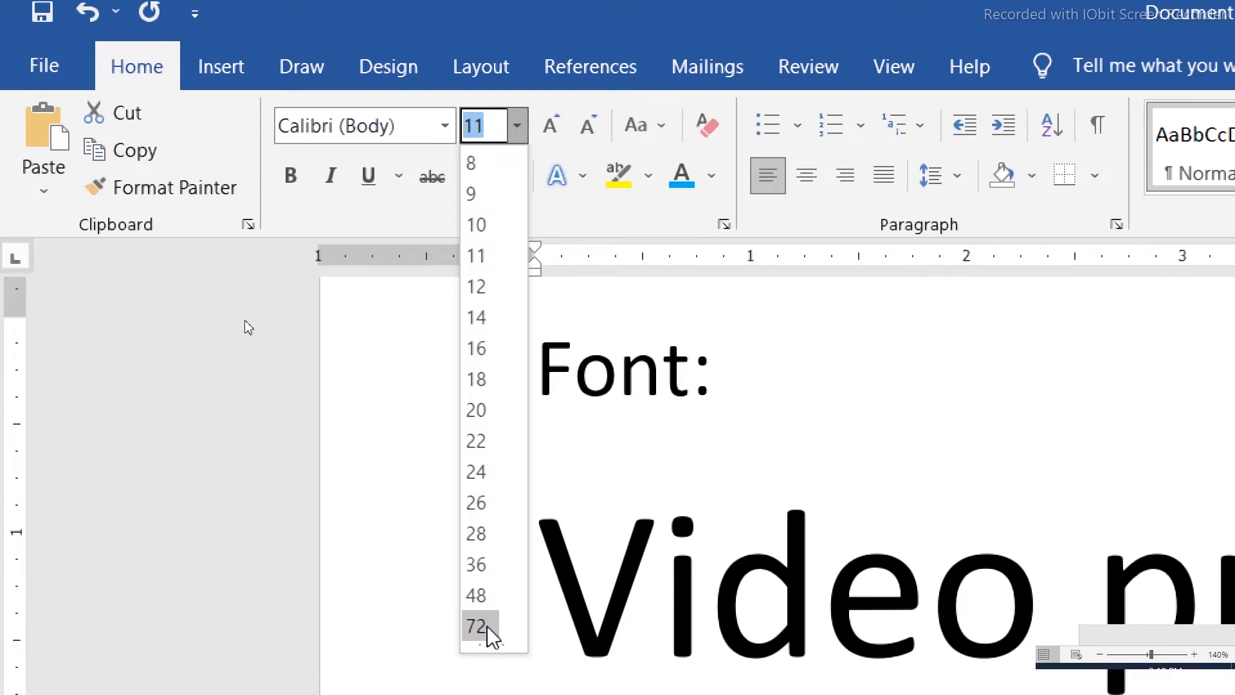
pyautogui.click(483, 626)
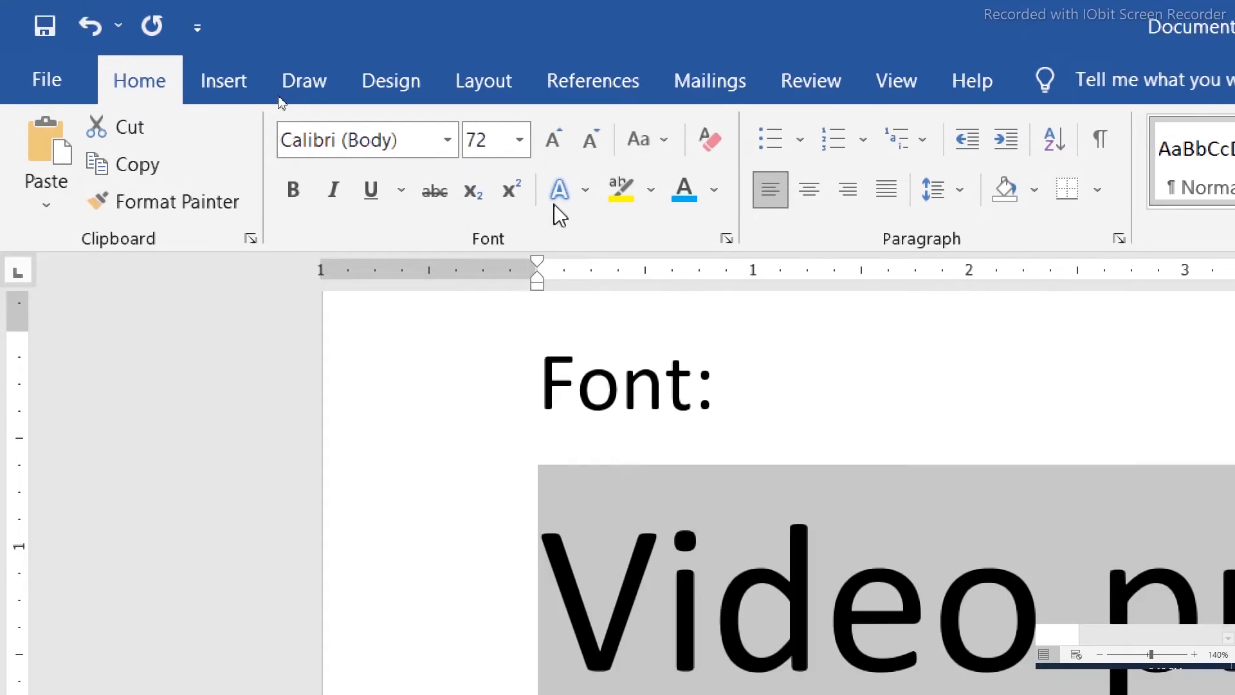
pyautogui.click(553, 139)
pyautogui.click(553, 139)
pyautogui.click(553, 140)
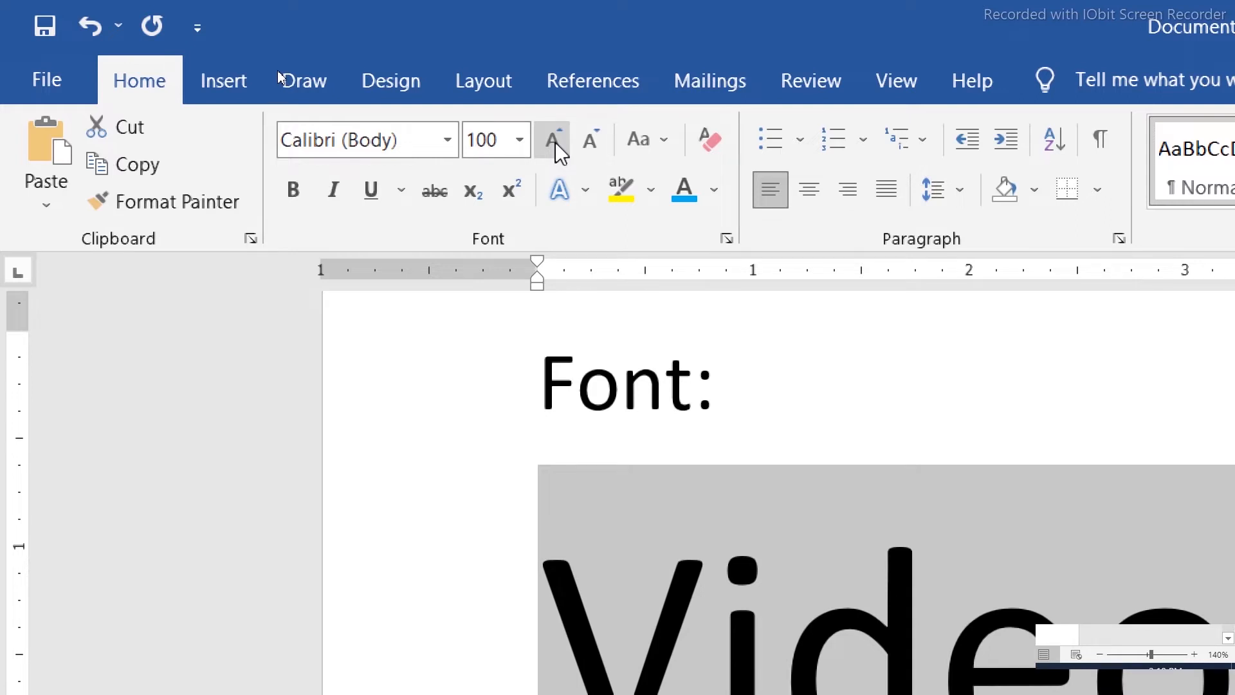
# Step: Shrink the paragraph's font size in increments to 24, dismissing the Driver Updater notification
pyautogui.click(593, 137)
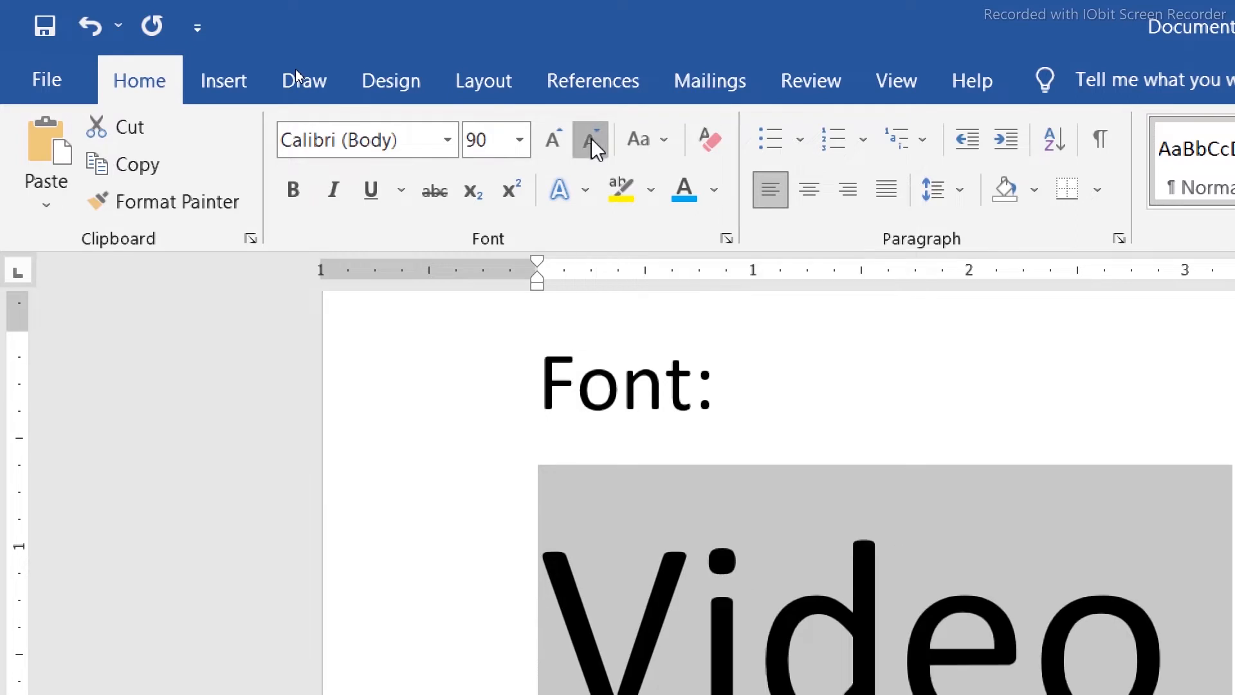
pyautogui.click(592, 138)
pyautogui.click(592, 138)
pyautogui.click(592, 137)
pyautogui.click(592, 138)
pyautogui.click(592, 138)
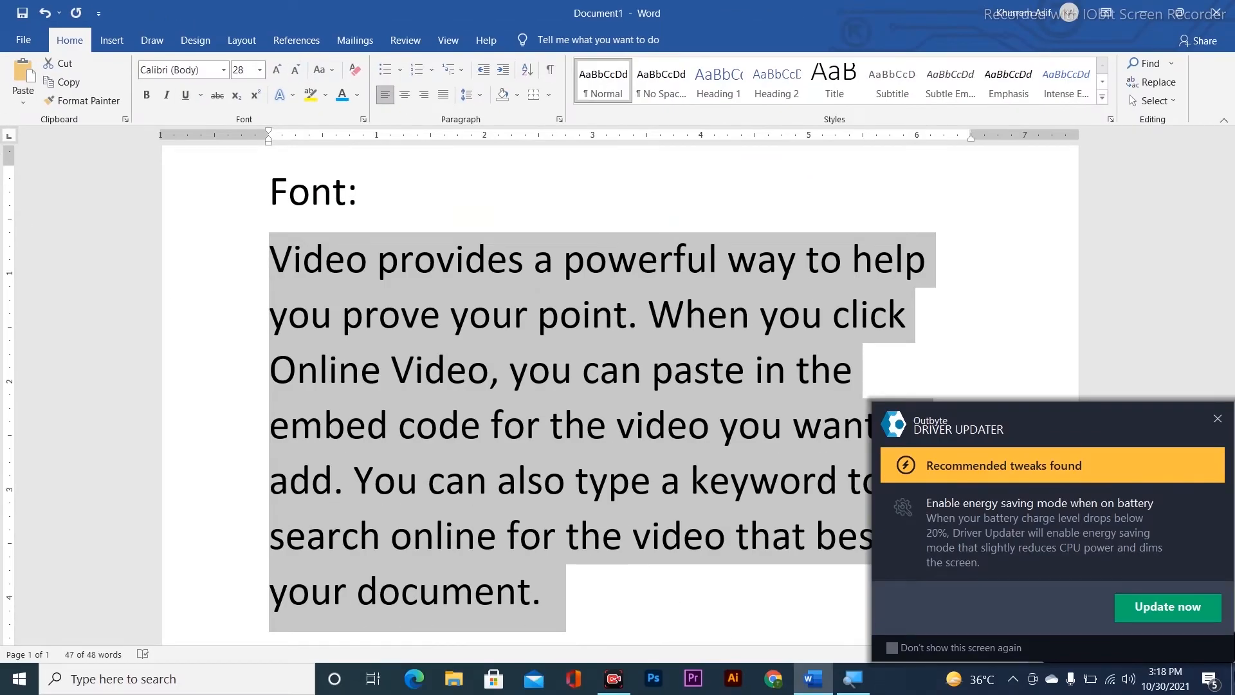
pyautogui.click(1218, 418)
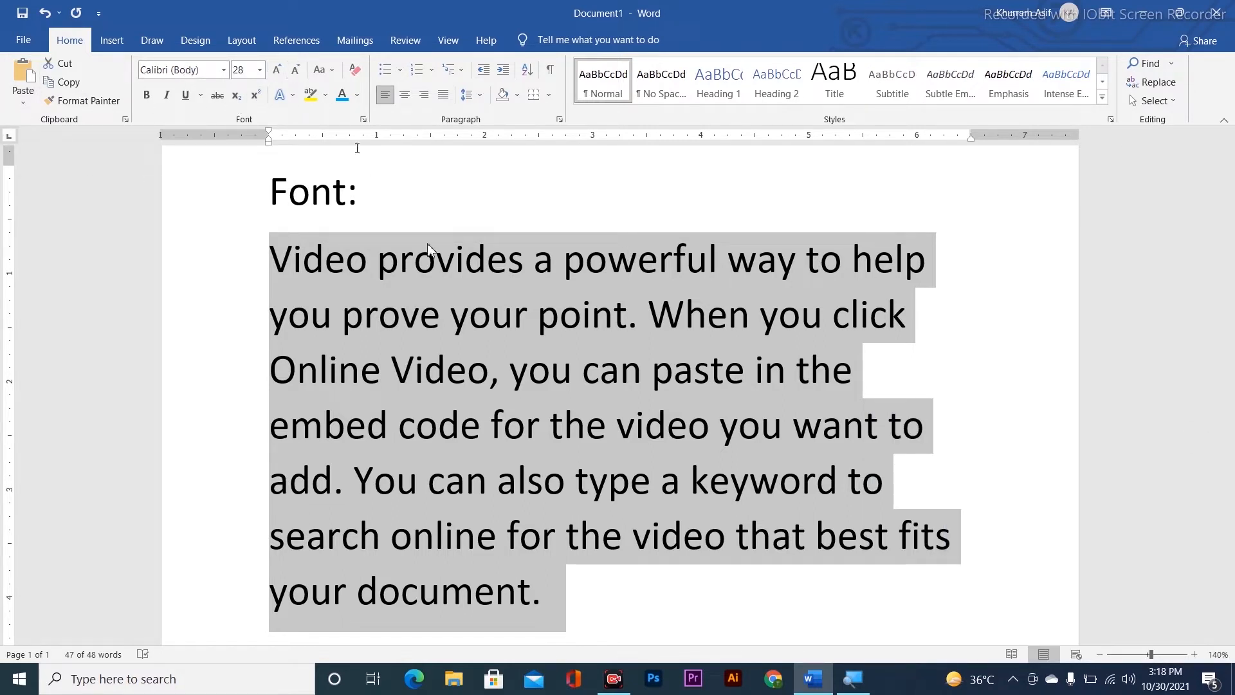
pyautogui.click(295, 70)
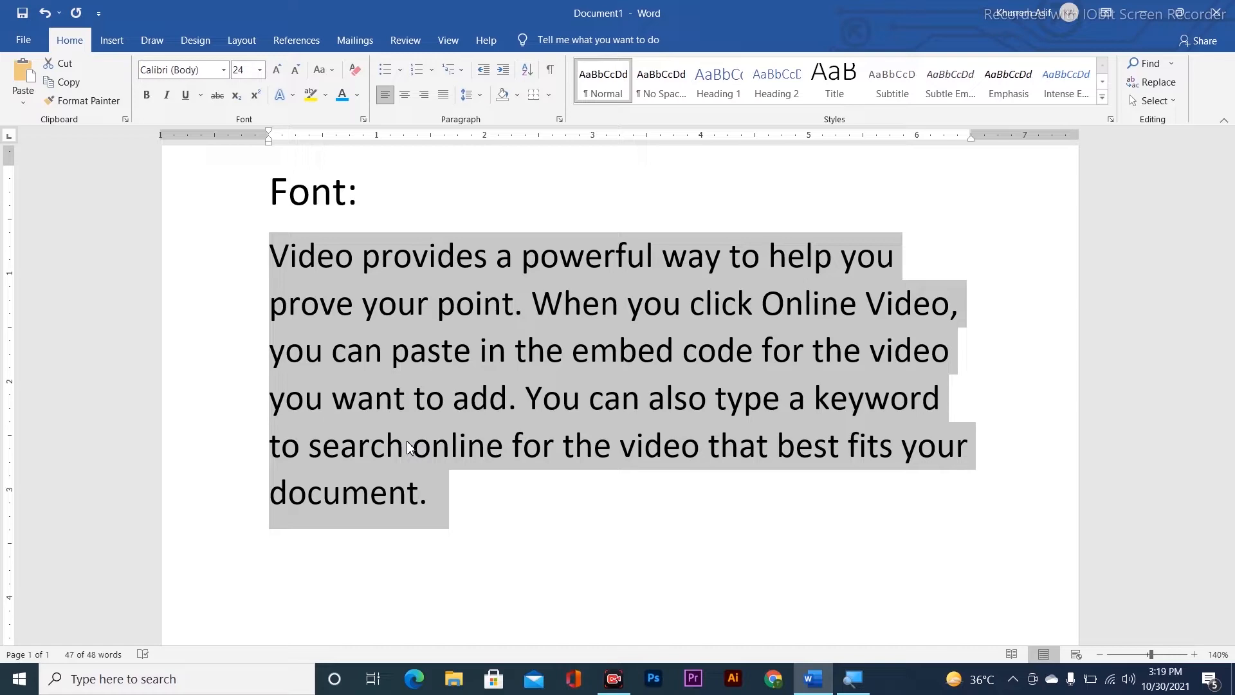
# Step: Change the selected paragraph's text case to lowercase and after that to UPPERCASE
pyautogui.click(334, 70)
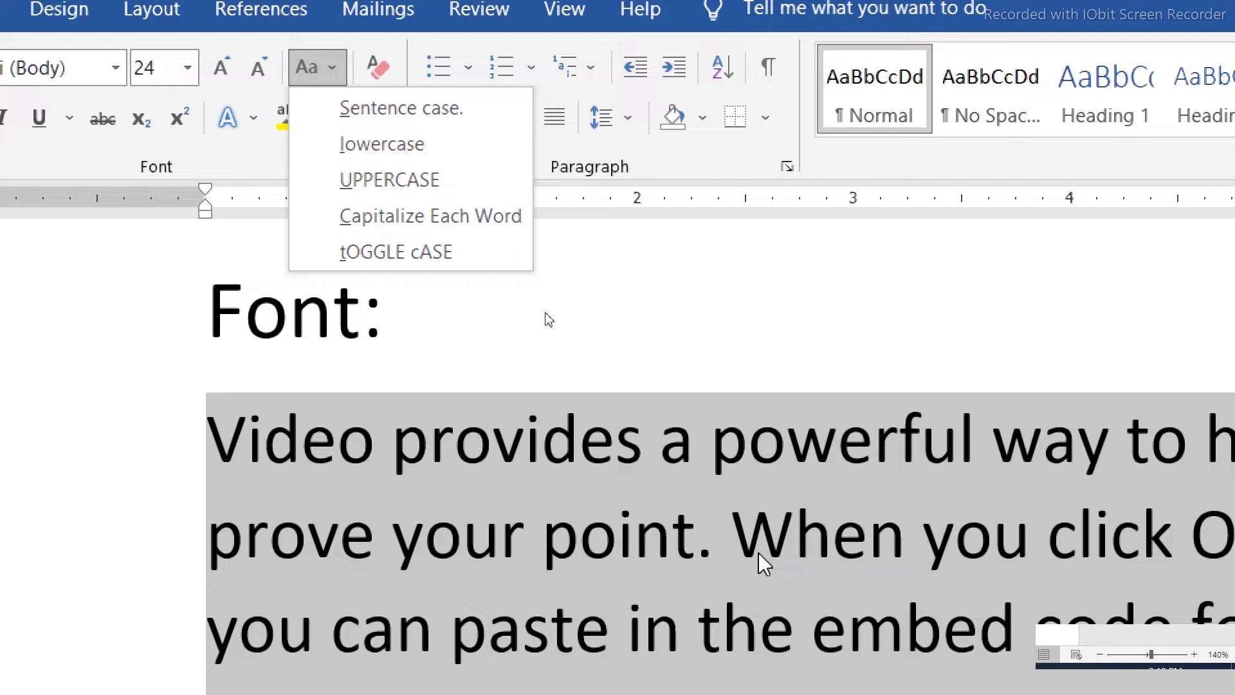
pyautogui.click(427, 142)
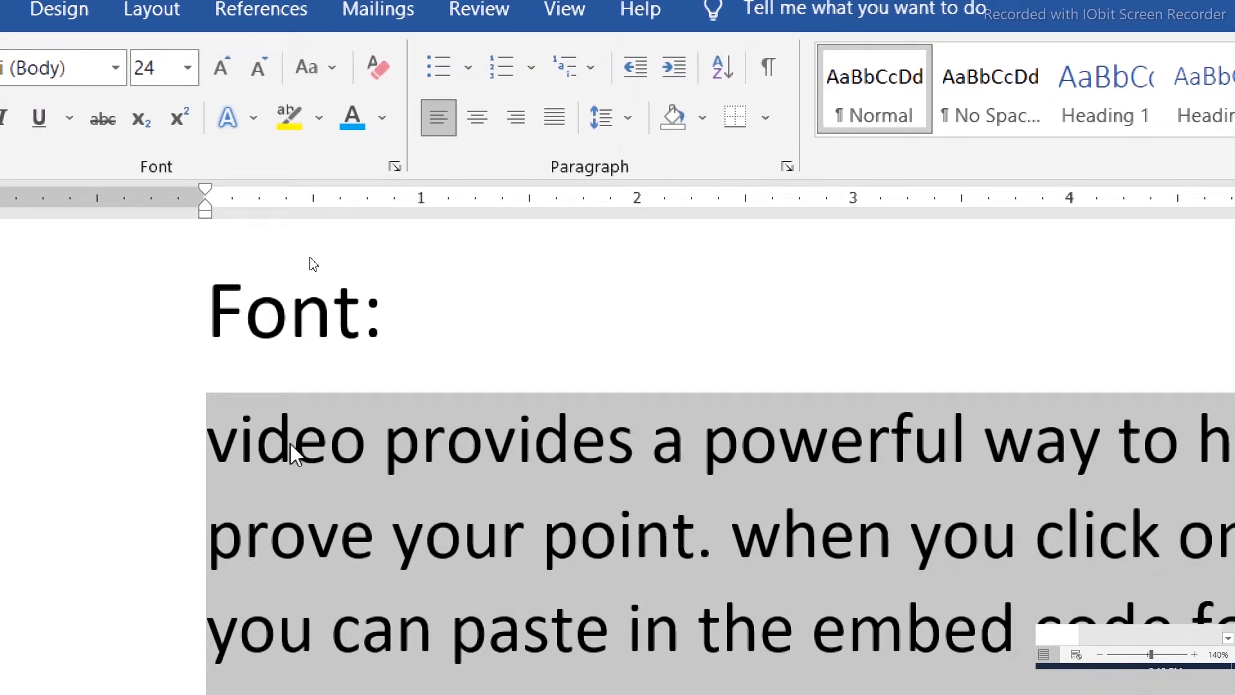
pyautogui.click(321, 67)
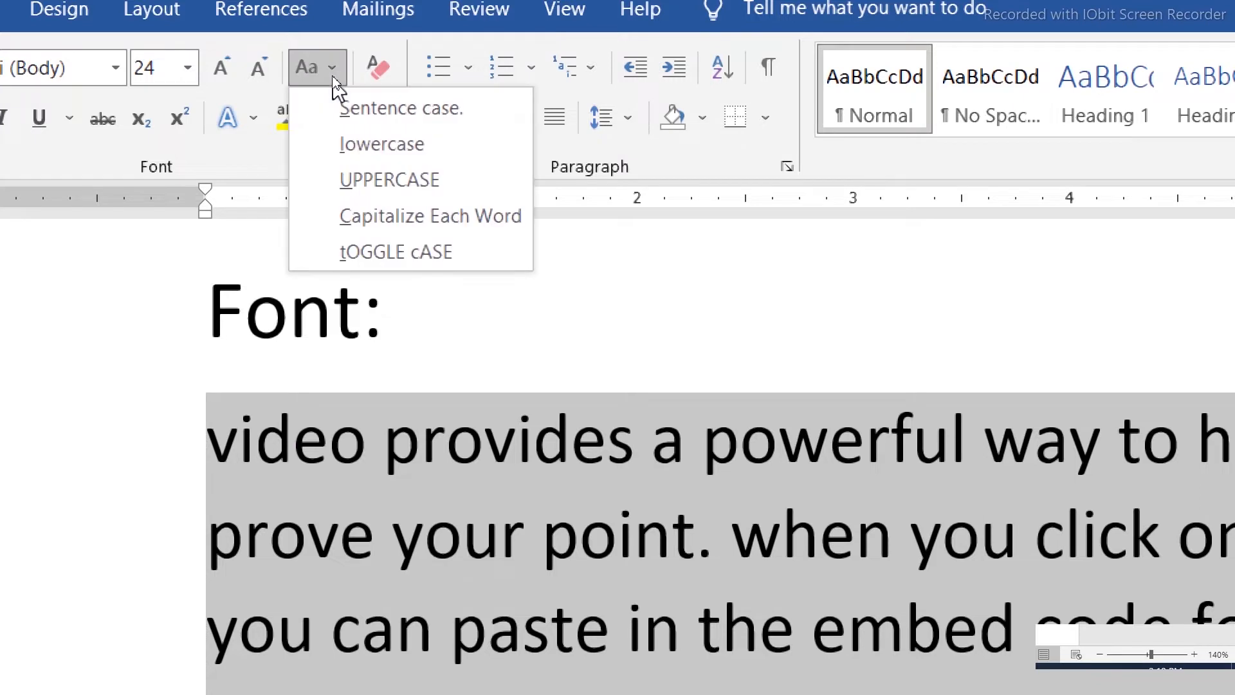
pyautogui.click(453, 180)
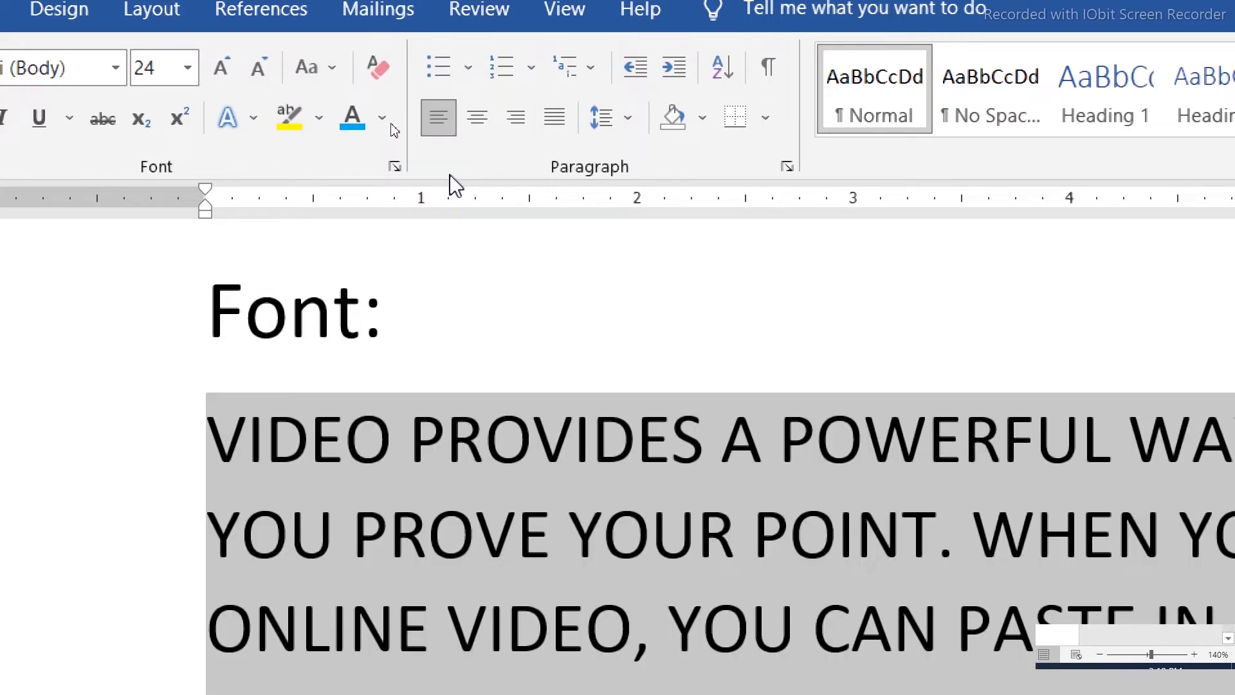
# Step: Change the paragraph's case to Capitalize Each Word, followed by tOGGLE cASE
pyautogui.click(321, 68)
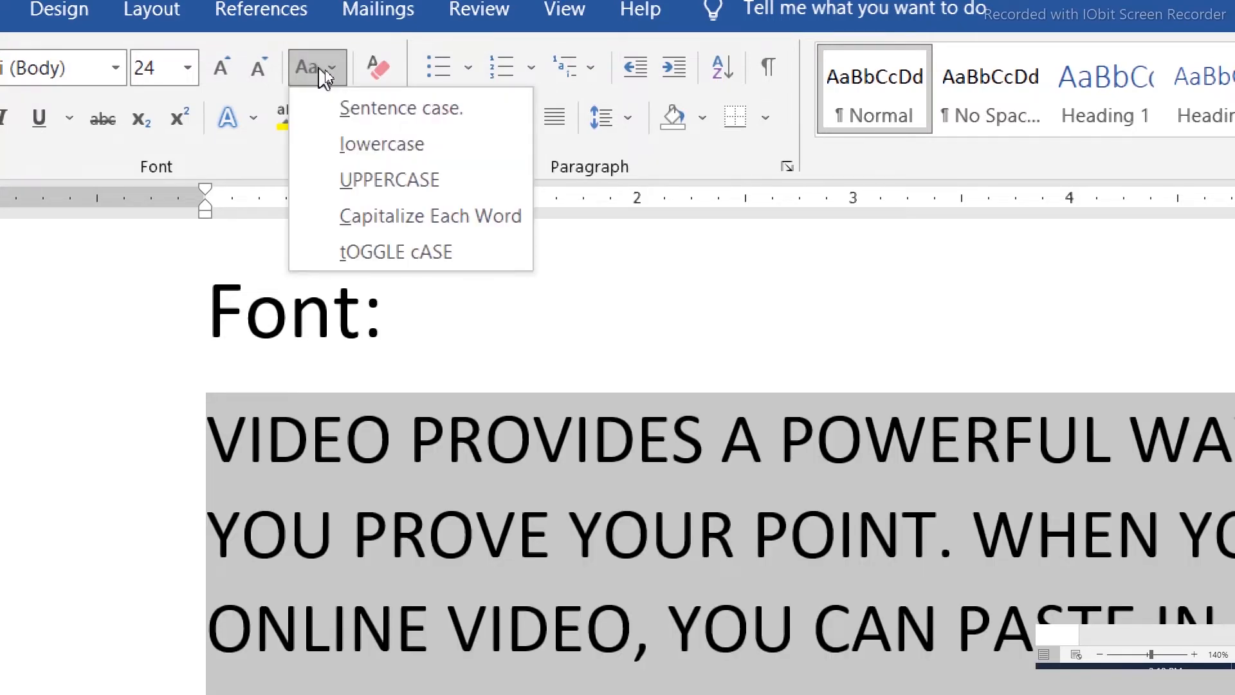
pyautogui.click(319, 215)
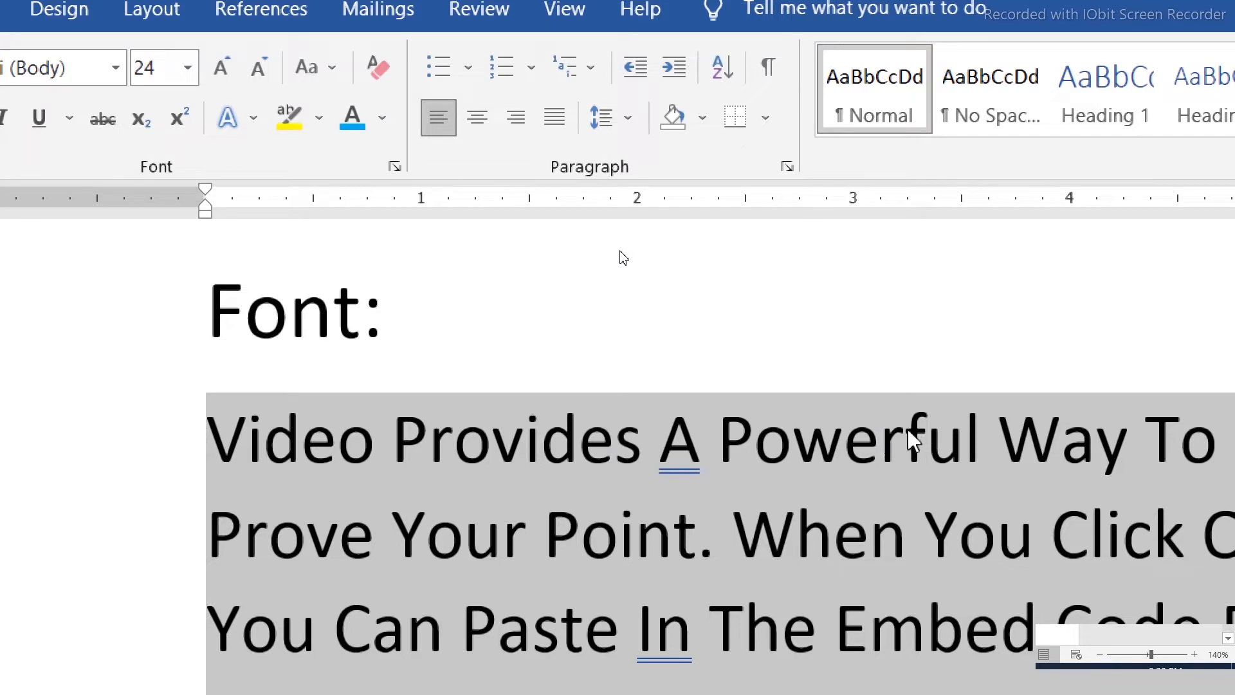
pyautogui.click(335, 72)
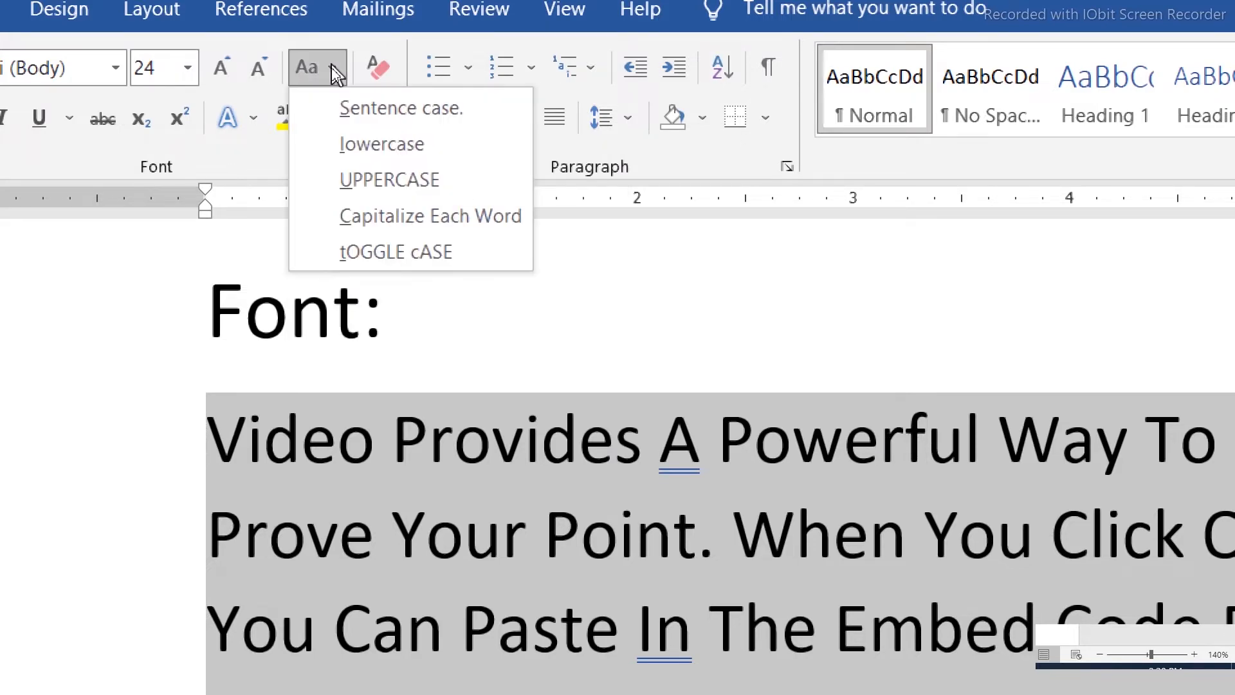
pyautogui.click(327, 254)
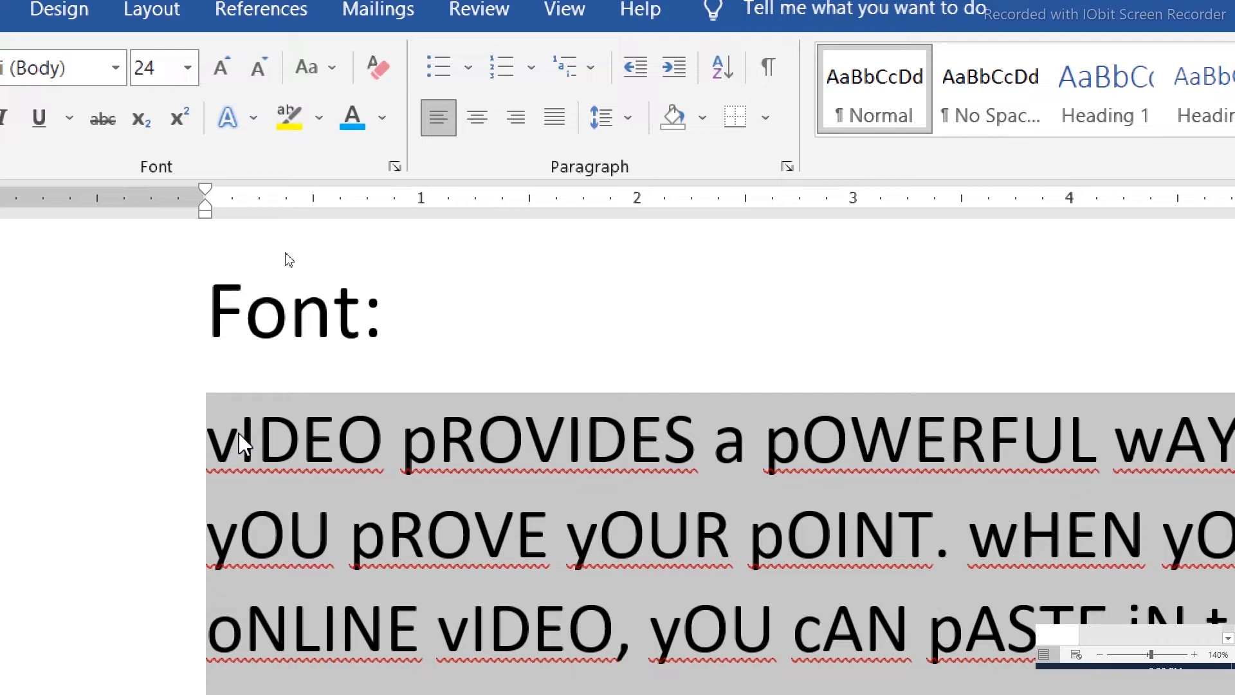
# Step: Change the selected paragraph's text to Sentence case
pyautogui.click(321, 67)
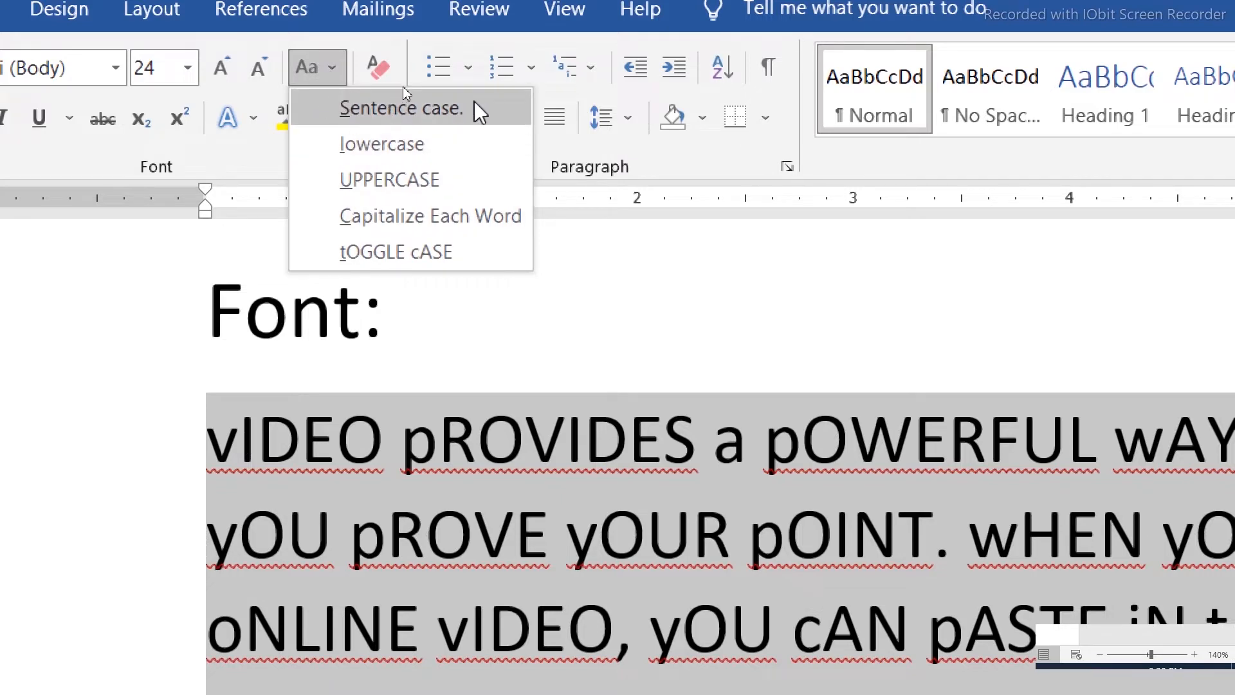
pyautogui.click(474, 103)
pyautogui.click(326, 64)
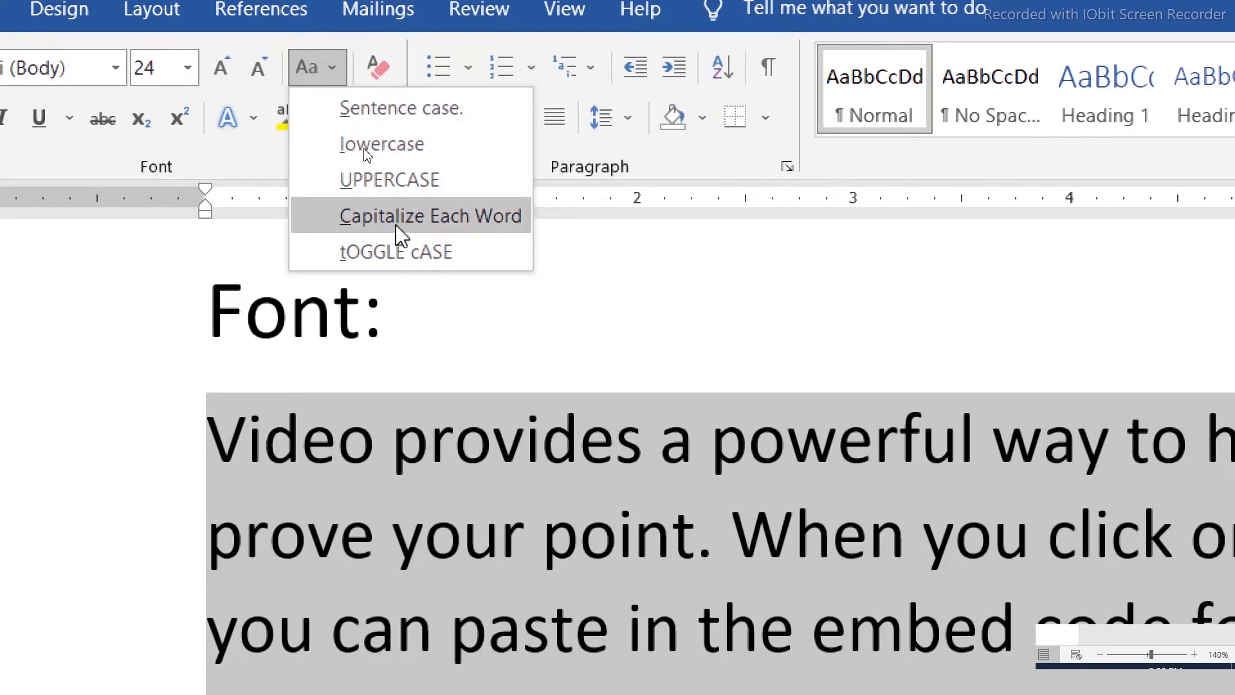
pyautogui.click(307, 76)
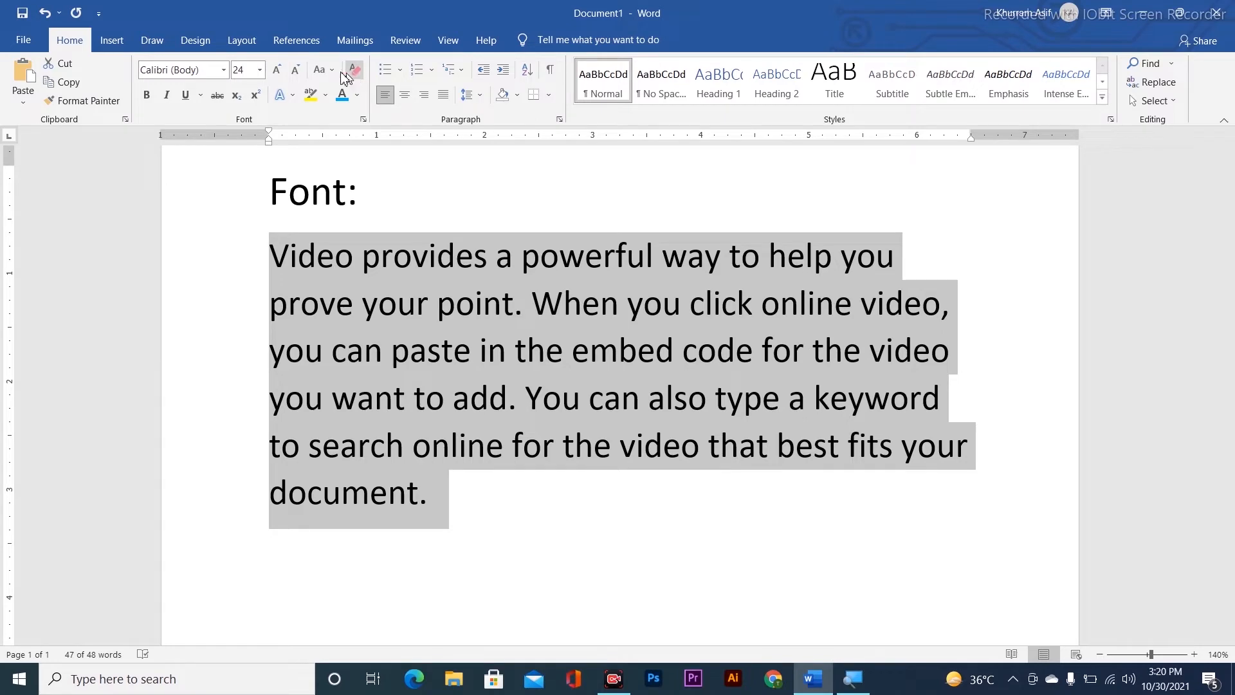
# Step: Increase the paragraph's font size to 26 and make the text bold and italic
pyautogui.click(276, 69)
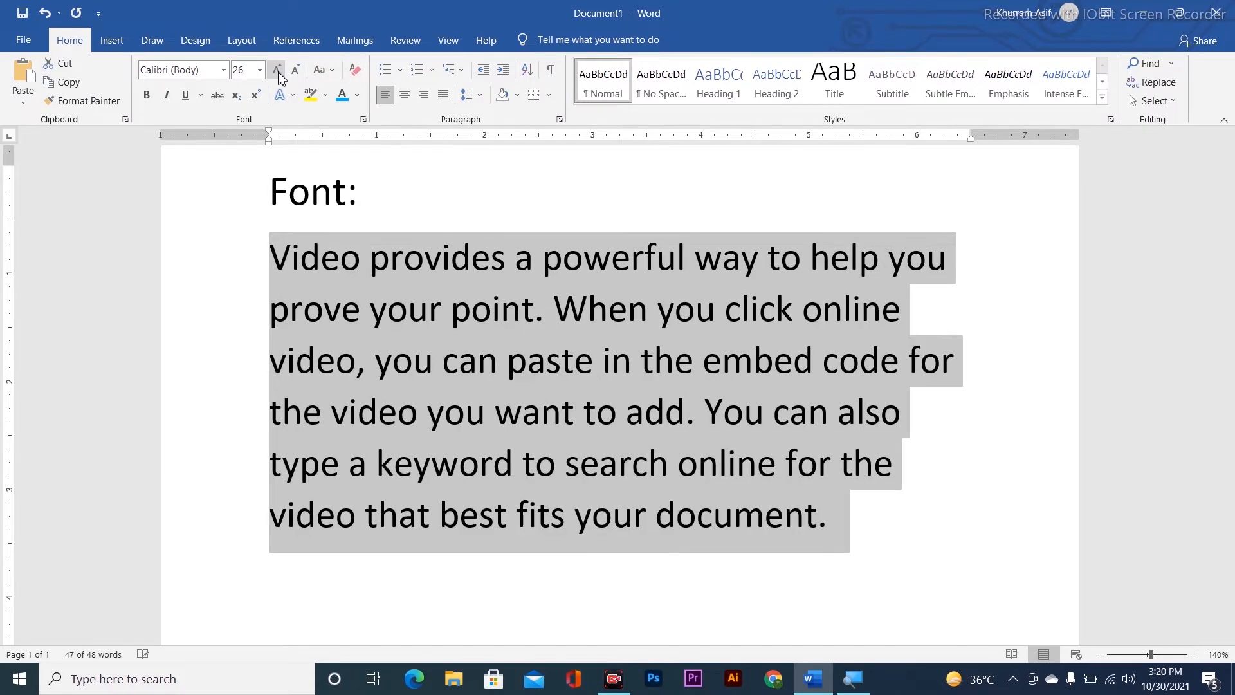
pyautogui.click(147, 95)
pyautogui.click(165, 98)
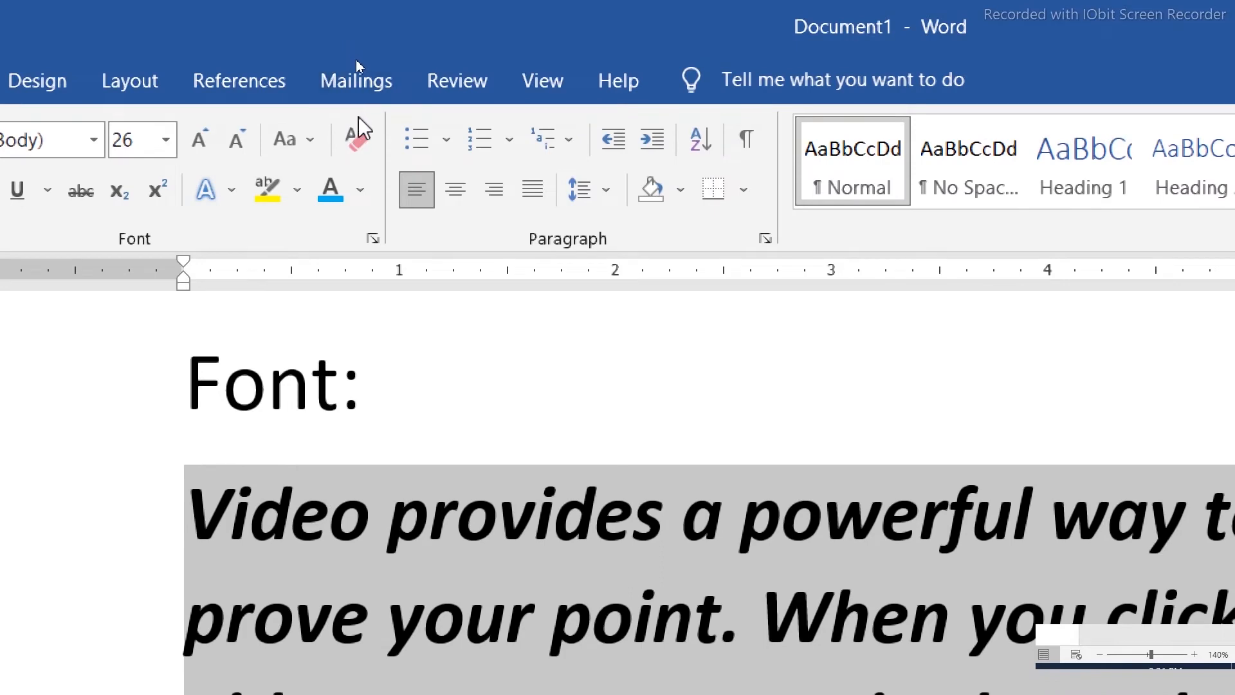
# Step: Clear all formatting from the selected paragraph and apply bold, italic and underline to it
pyautogui.click(361, 148)
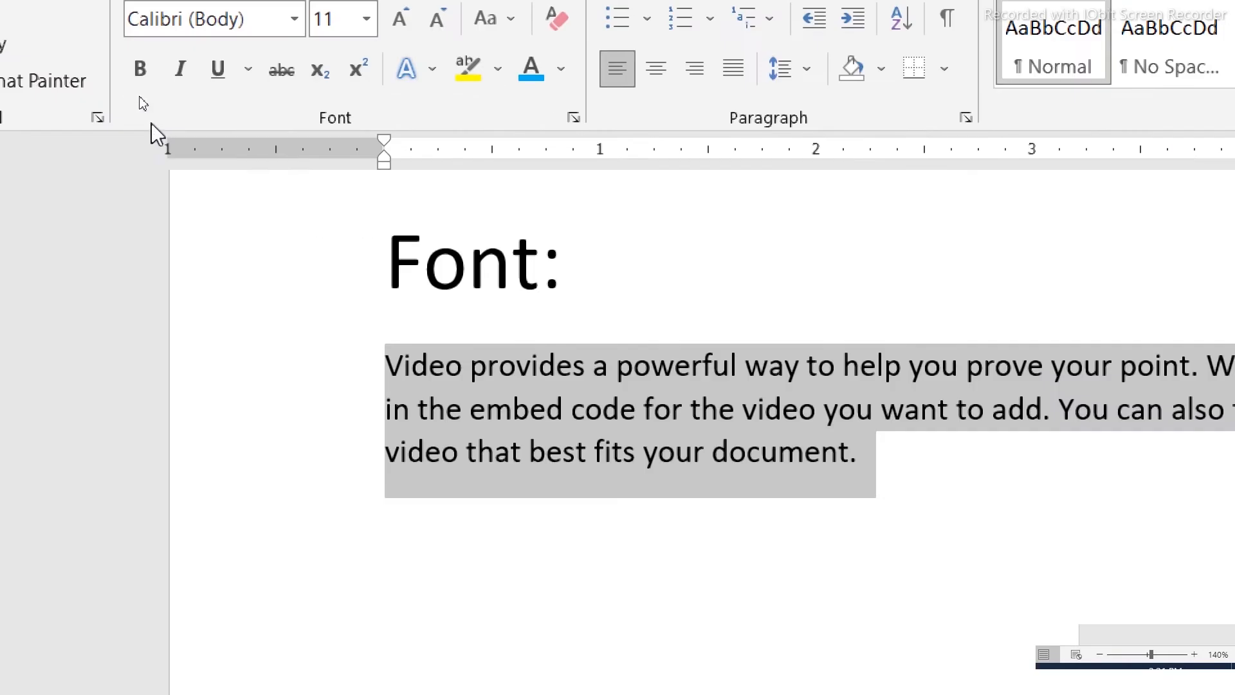
pyautogui.click(141, 64)
pyautogui.click(180, 69)
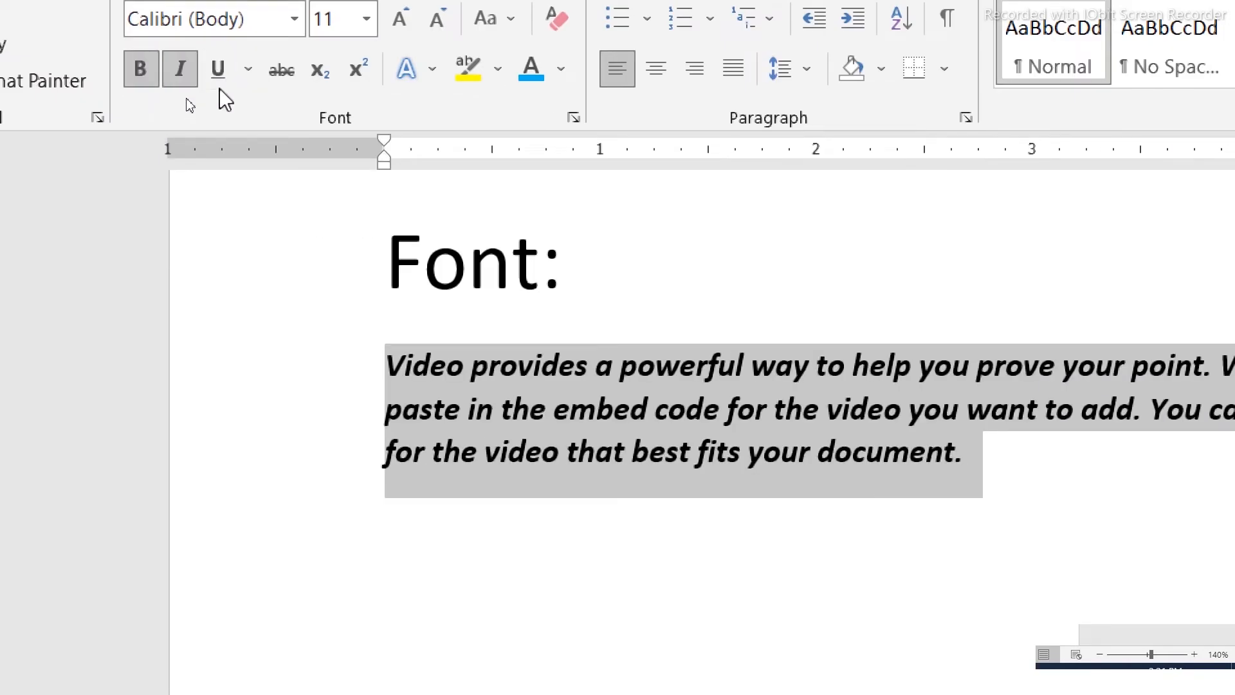
pyautogui.click(217, 71)
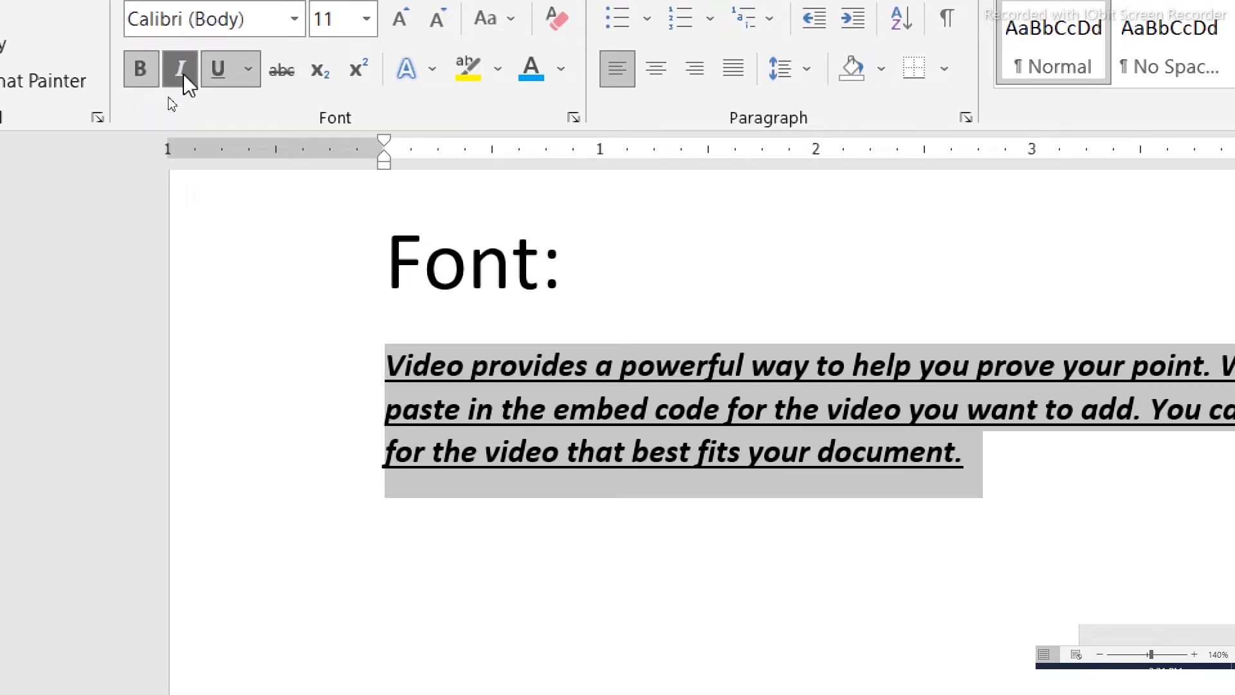
# Step: Preview the available underline styles and colors, and apply a double underline to the selected paragraph
pyautogui.click(248, 71)
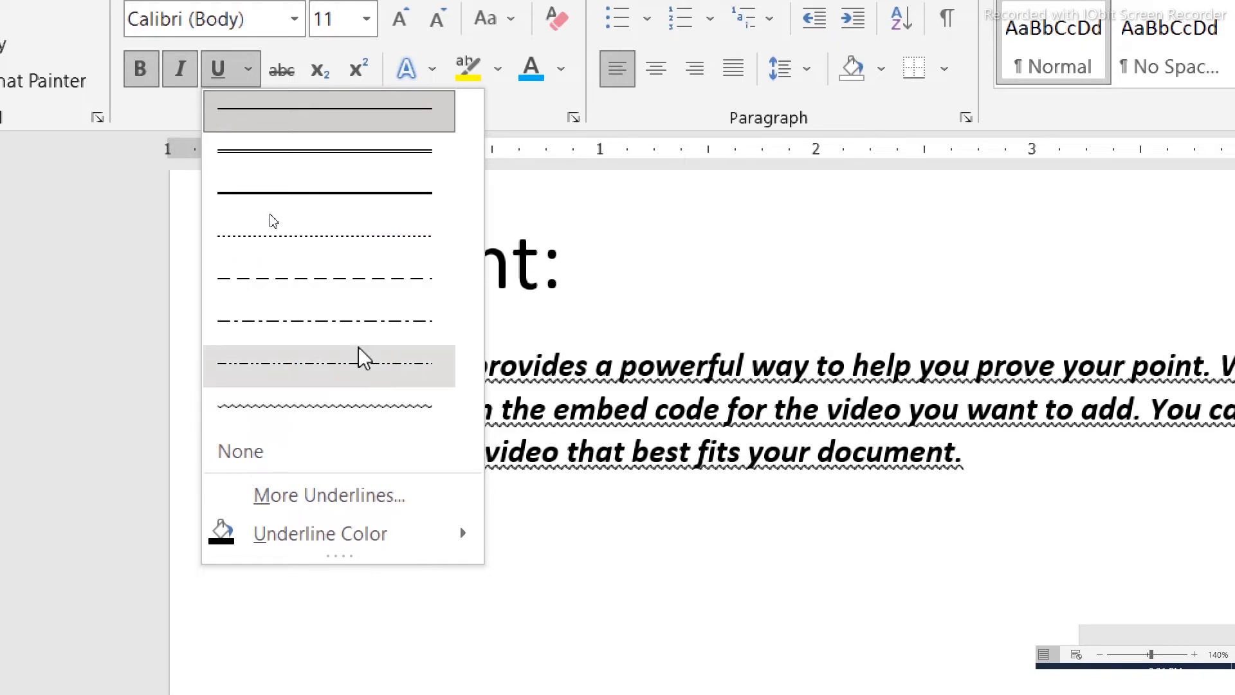
pyautogui.moveTo(419, 543)
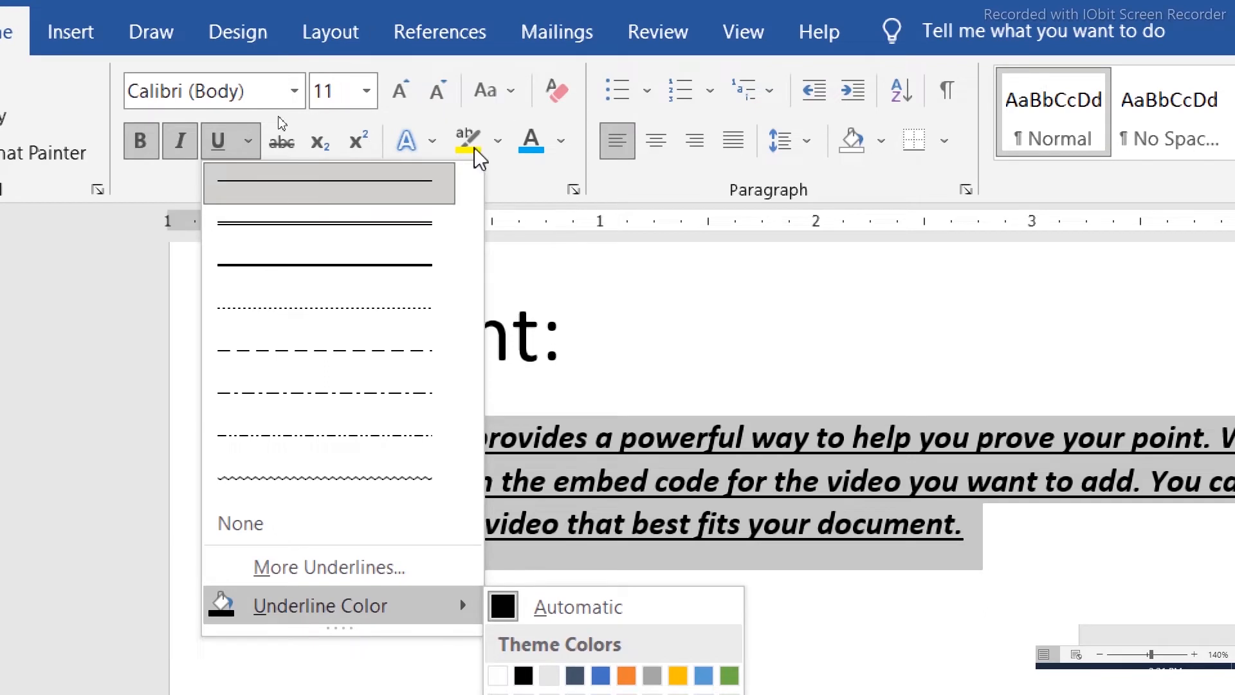
pyautogui.click(254, 141)
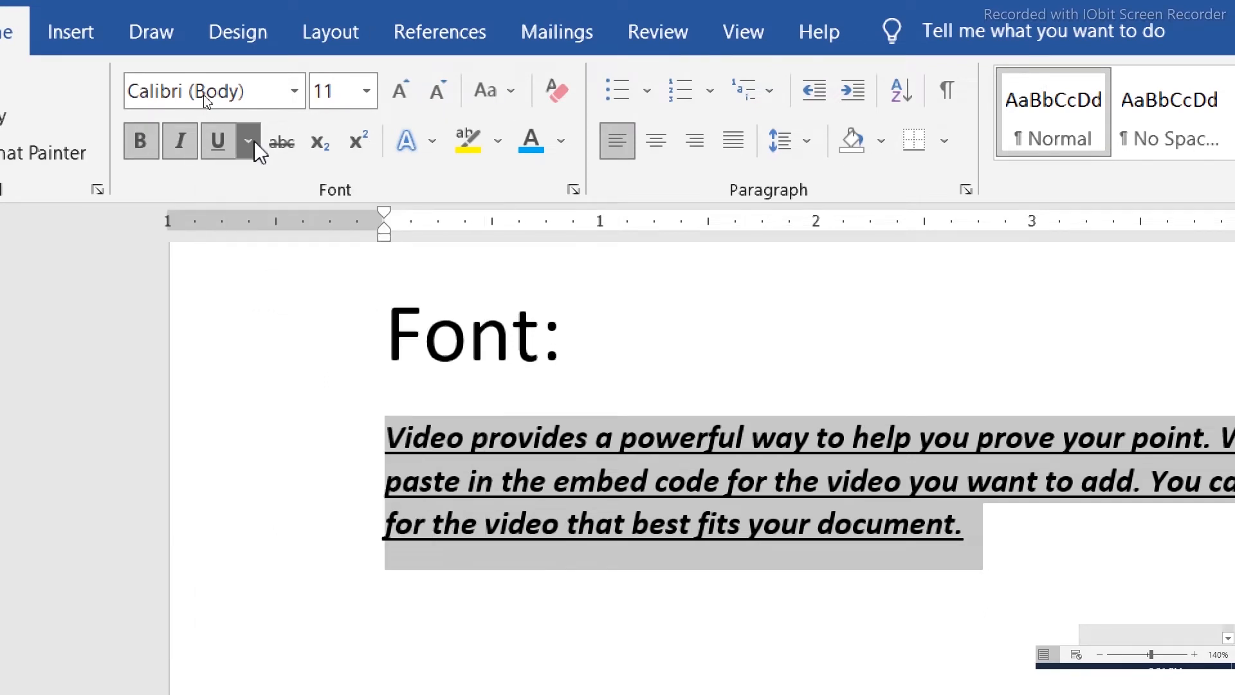
pyautogui.click(246, 141)
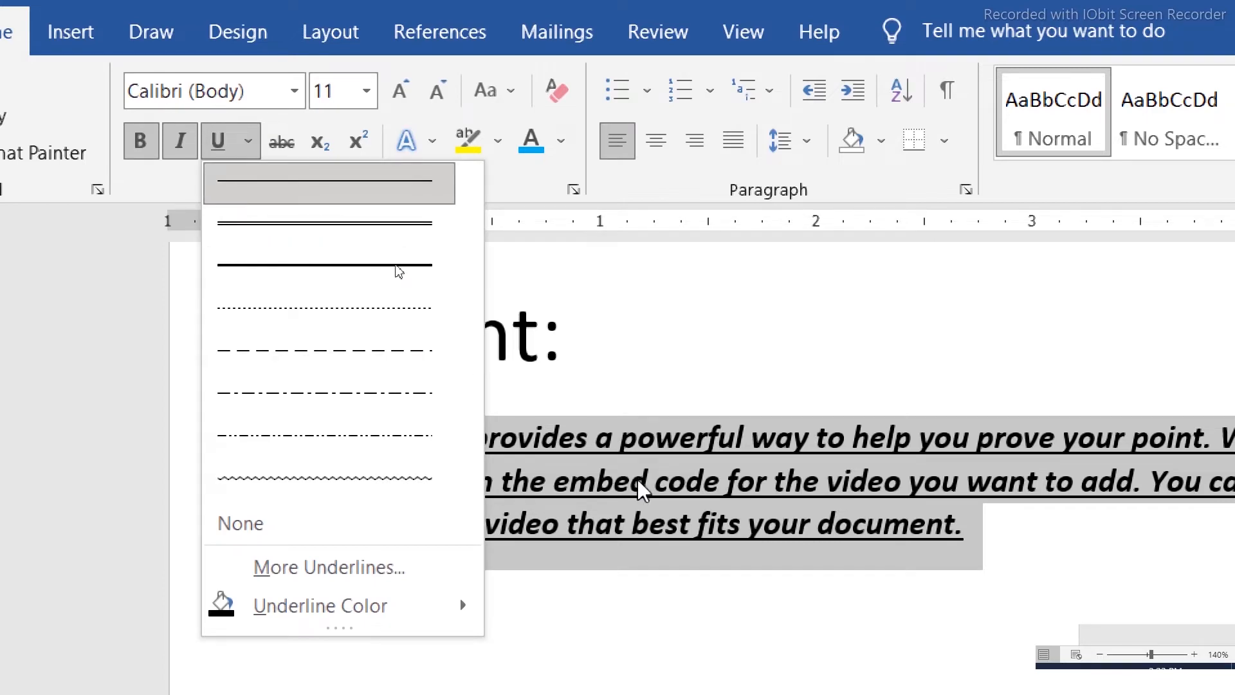
pyautogui.click(398, 269)
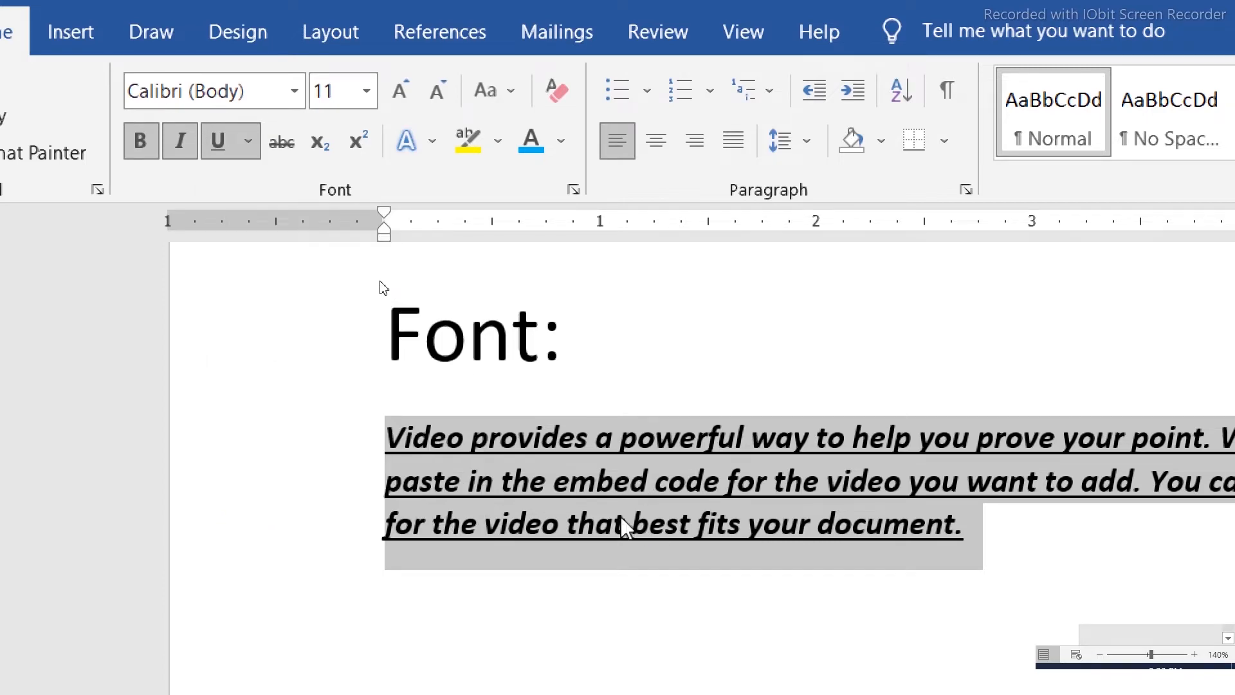
pyautogui.hotkey('ctrl', 'shift', 'd')
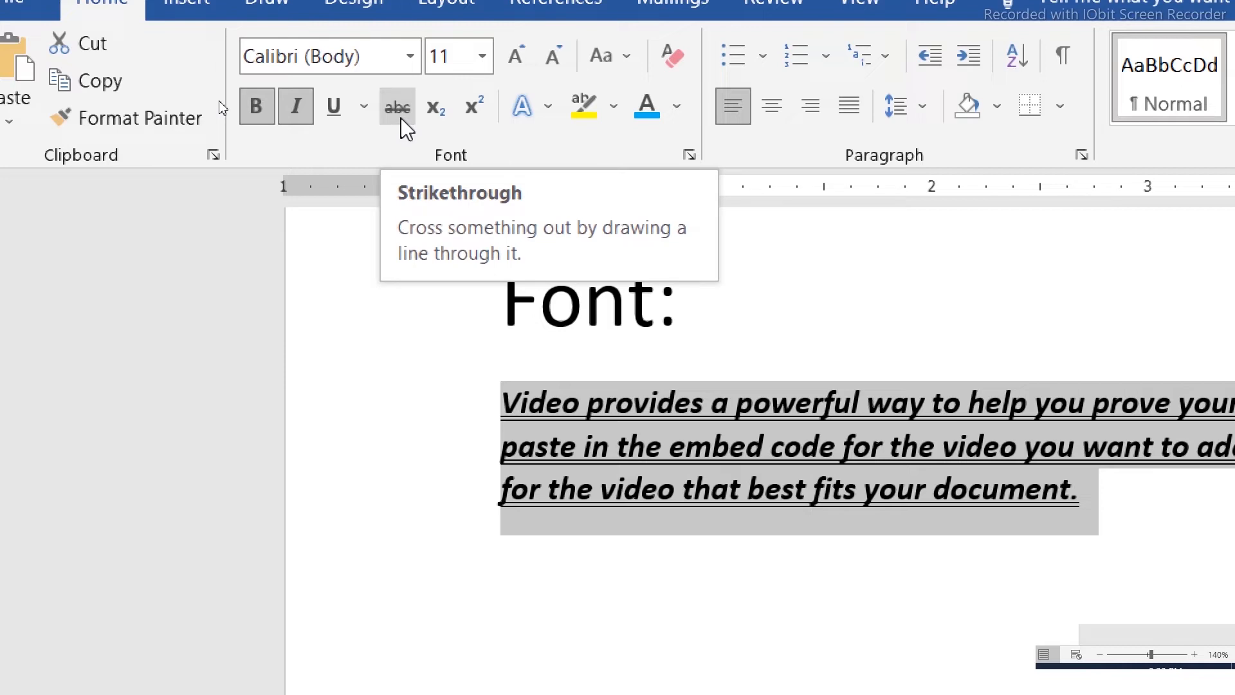
# Step: Remove the underline, italic and bold formatting from the selected paragraph
pyautogui.click(332, 106)
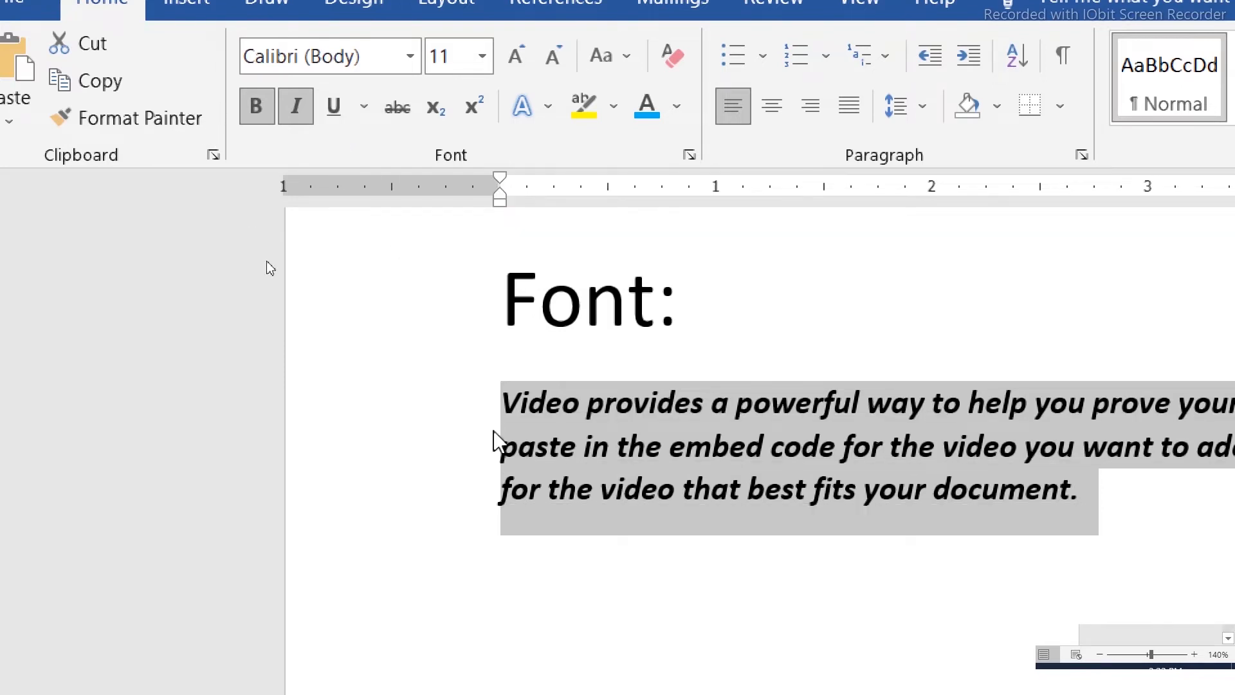
pyautogui.click(296, 106)
pyautogui.click(257, 107)
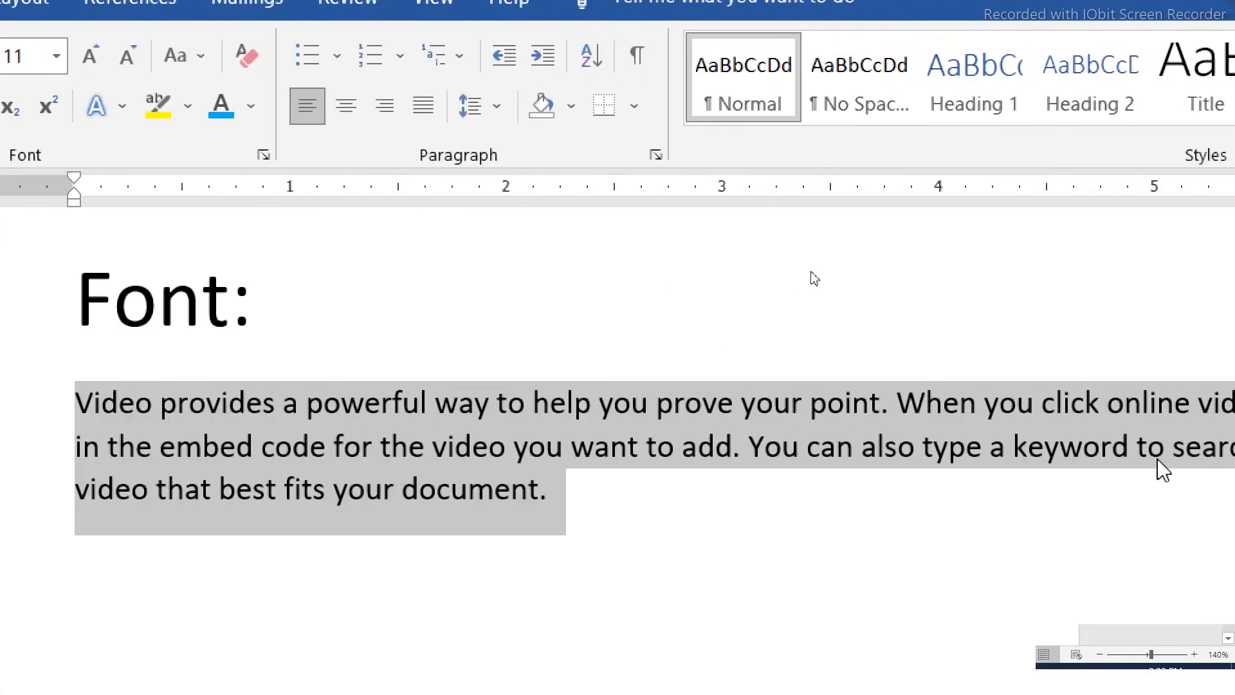
# Step: Select the first sentence, "Video provides a powerful way to help you prove your point", and apply strikethrough to it
pyautogui.click(43, 521)
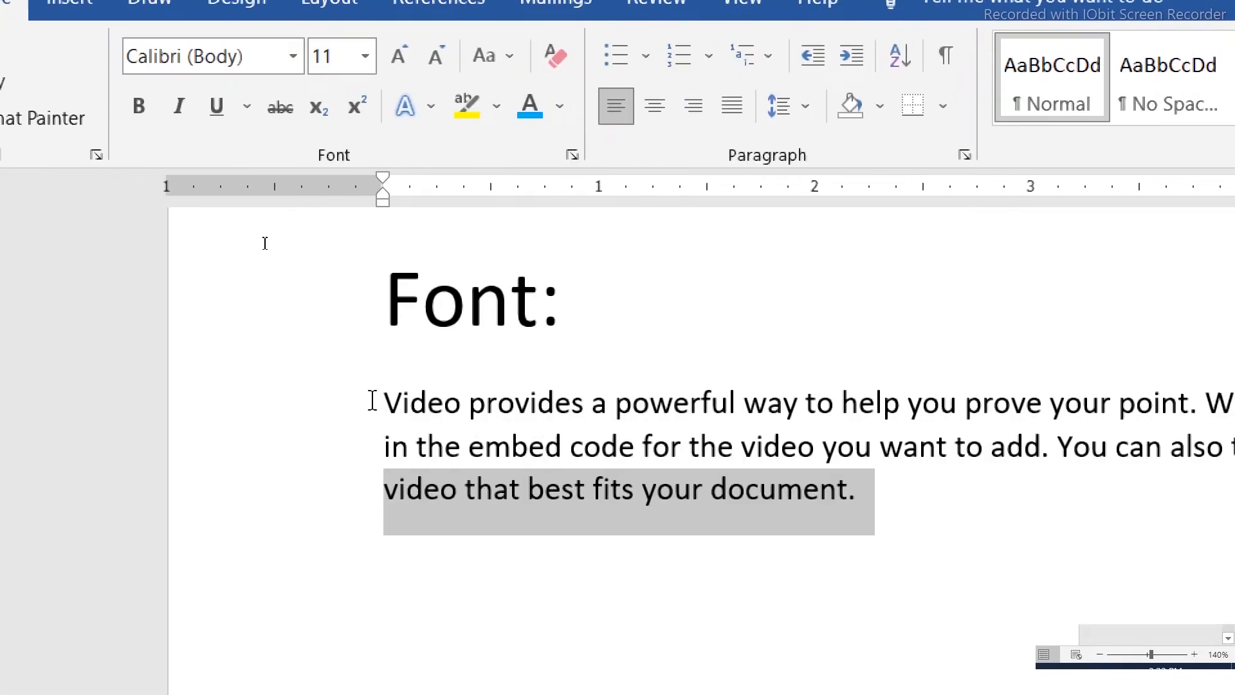
pyautogui.moveTo(71, 402); pyautogui.dragTo(365, 399)
pyautogui.moveTo(673, 399); pyautogui.dragTo(1170, 399)
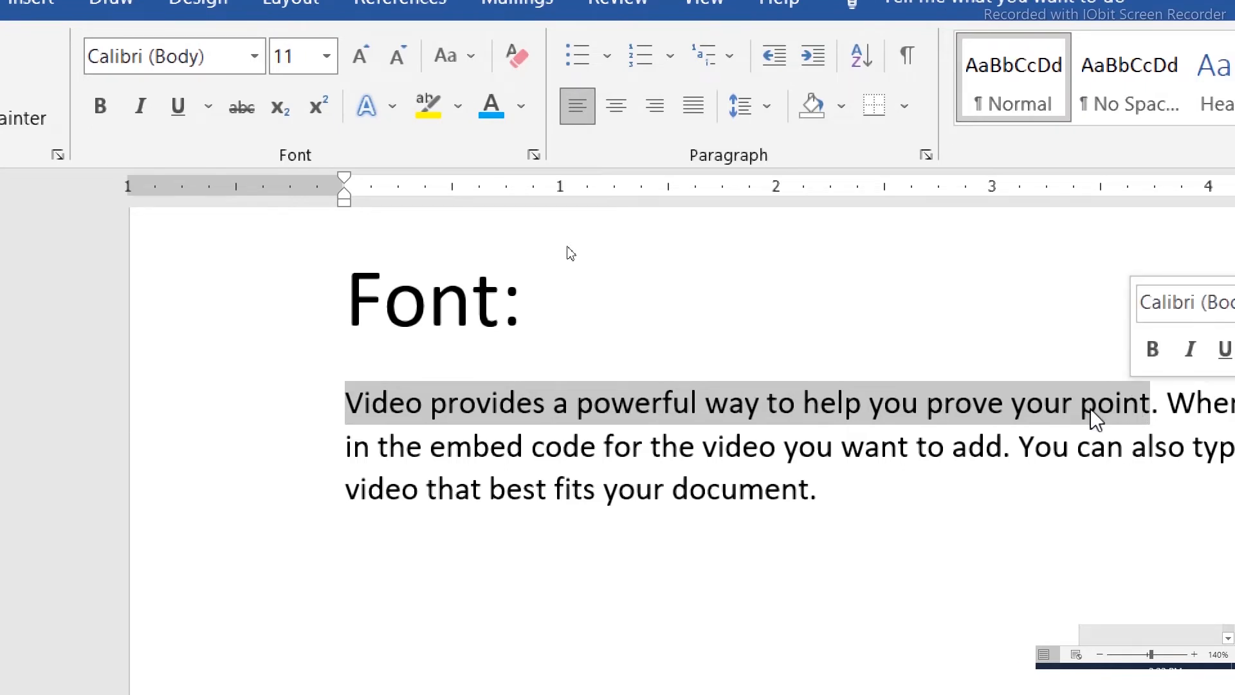
pyautogui.click(241, 107)
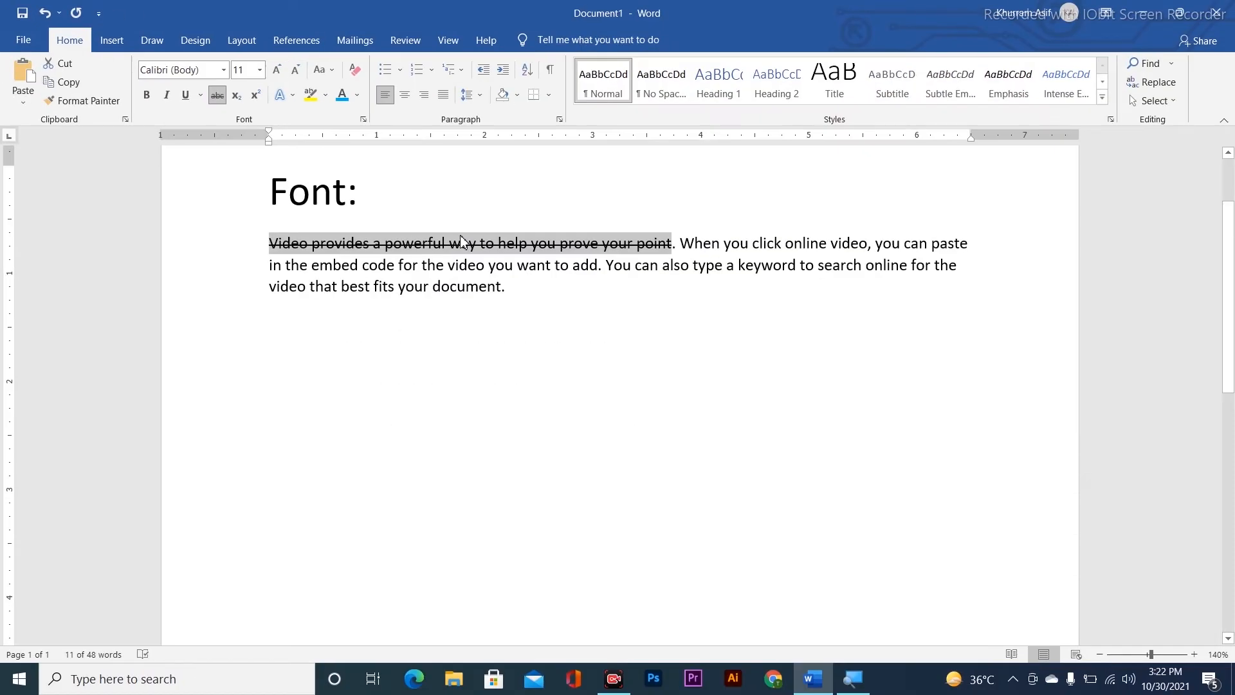
pyautogui.keyDown('ctrl'); pyautogui.scroll(2, 461, 240); pyautogui.keyUp('ctrl')
pyautogui.scroll(2, 474, 239)
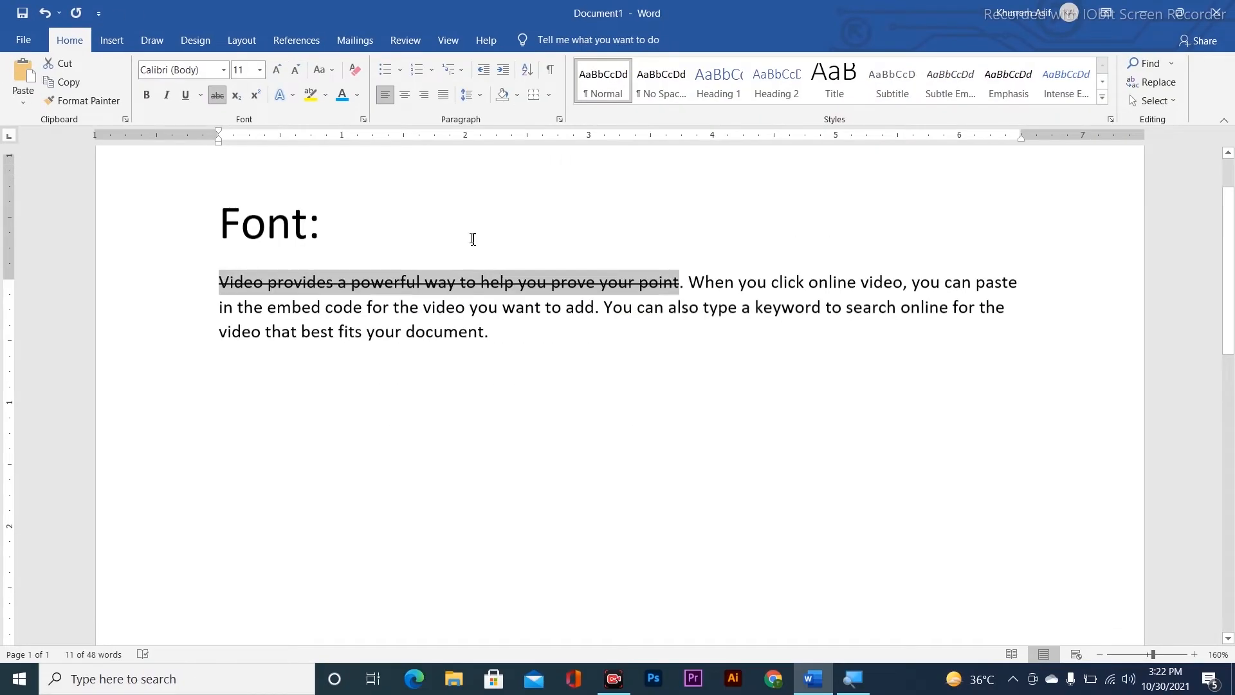
pyautogui.scroll(-2, 239, 187)
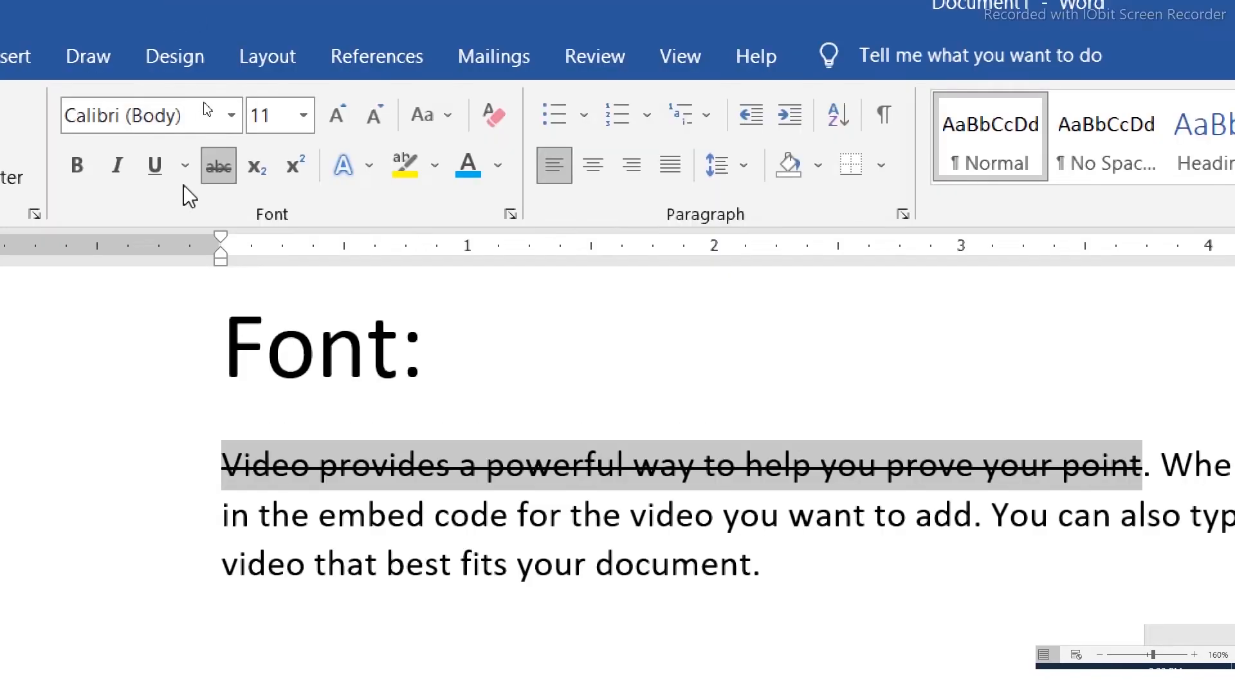
# Step: Remove the strikethrough from the first sentence and open the keyboard shortcut customization in the ribbon options
pyautogui.rightClick(209, 61)
pyautogui.click(216, 162)
pyautogui.rightClick(218, 158)
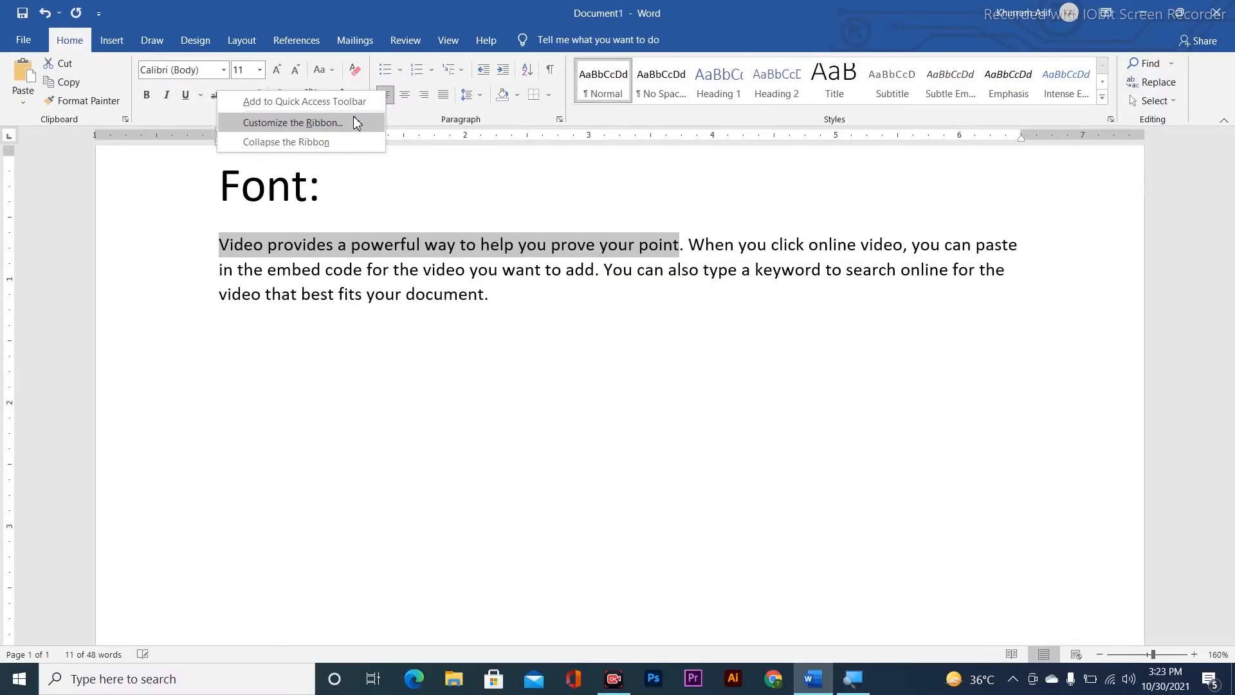
pyautogui.click(491, 208)
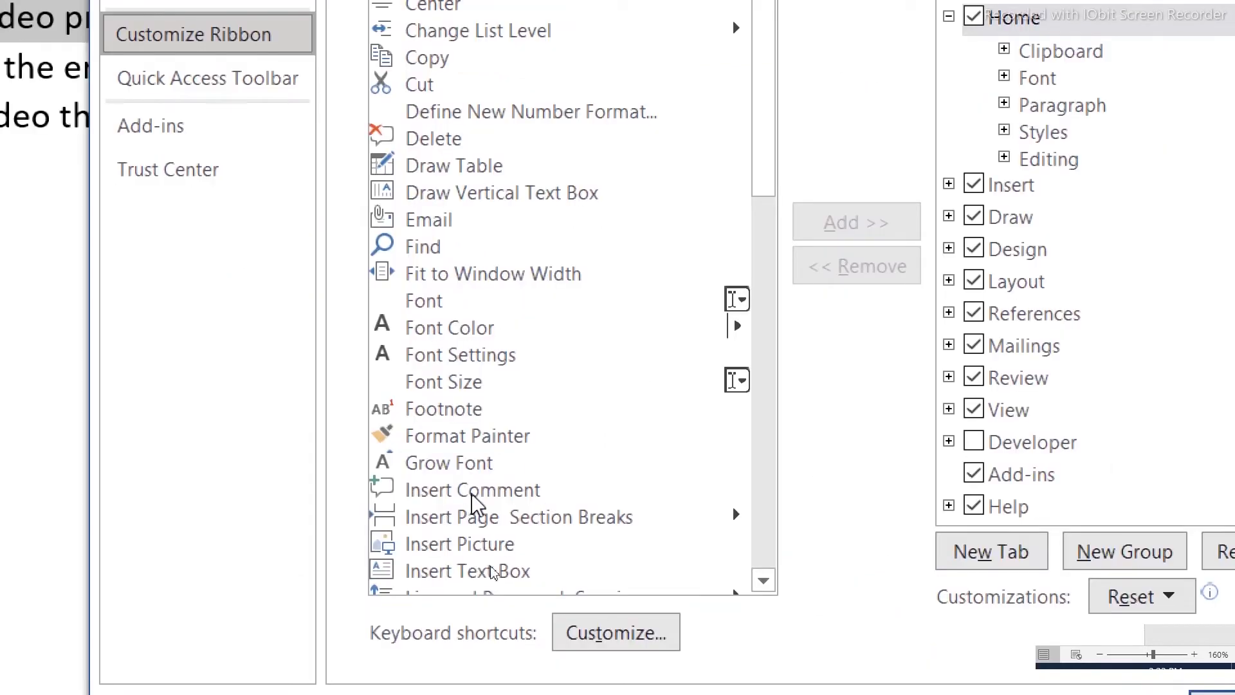
pyautogui.click(634, 537)
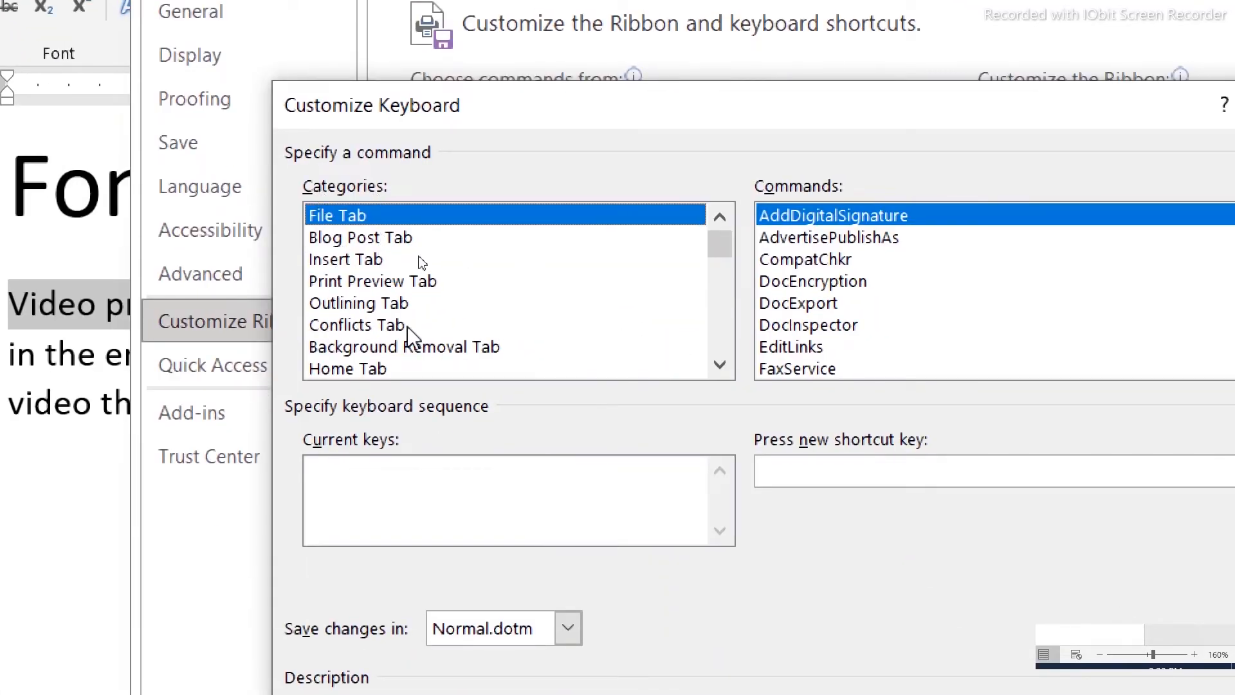
# Step: Choose the Strikethrough command from the Home Tab category in the keyboard customization
pyautogui.scroll(-2, 386, 334)
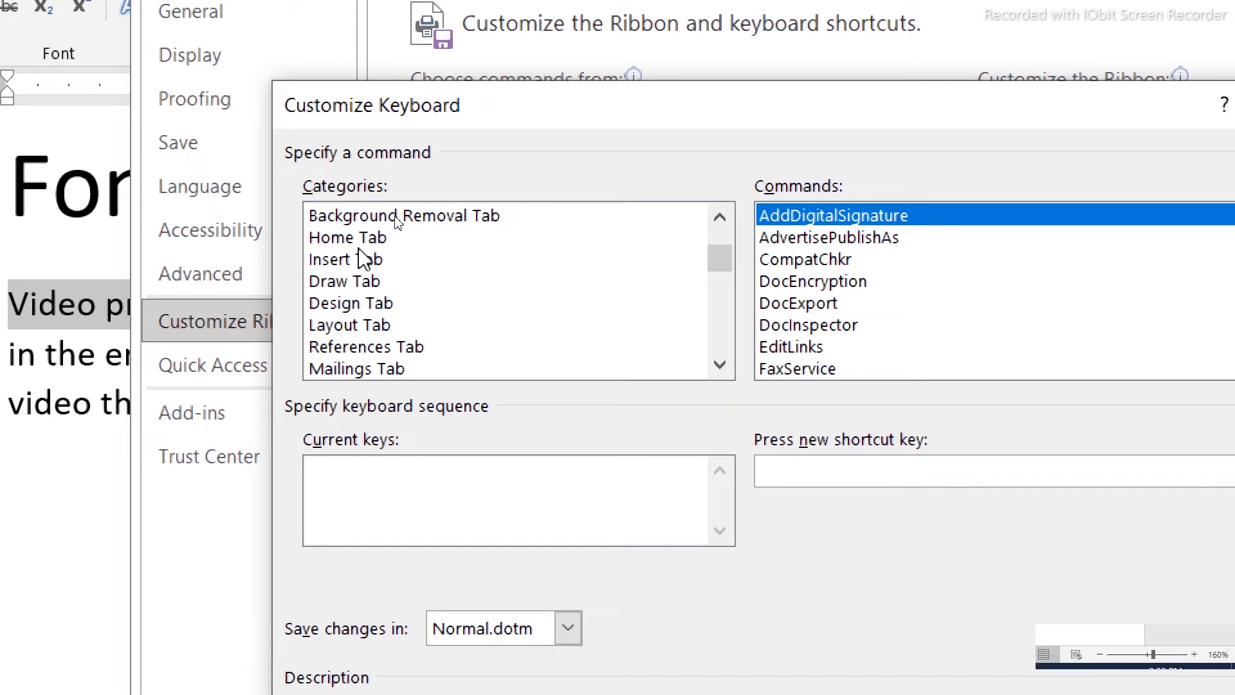
pyautogui.click(360, 240)
pyautogui.scroll(2, 450, 309)
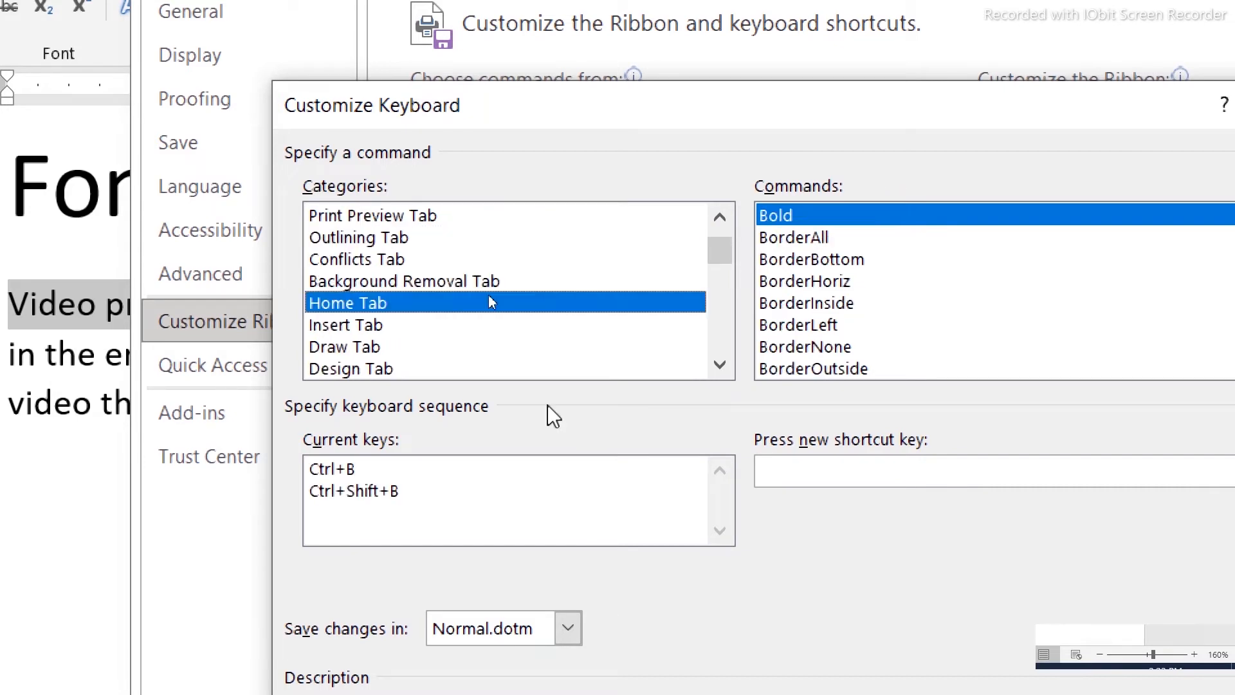
pyautogui.scroll(-1, 463, 336)
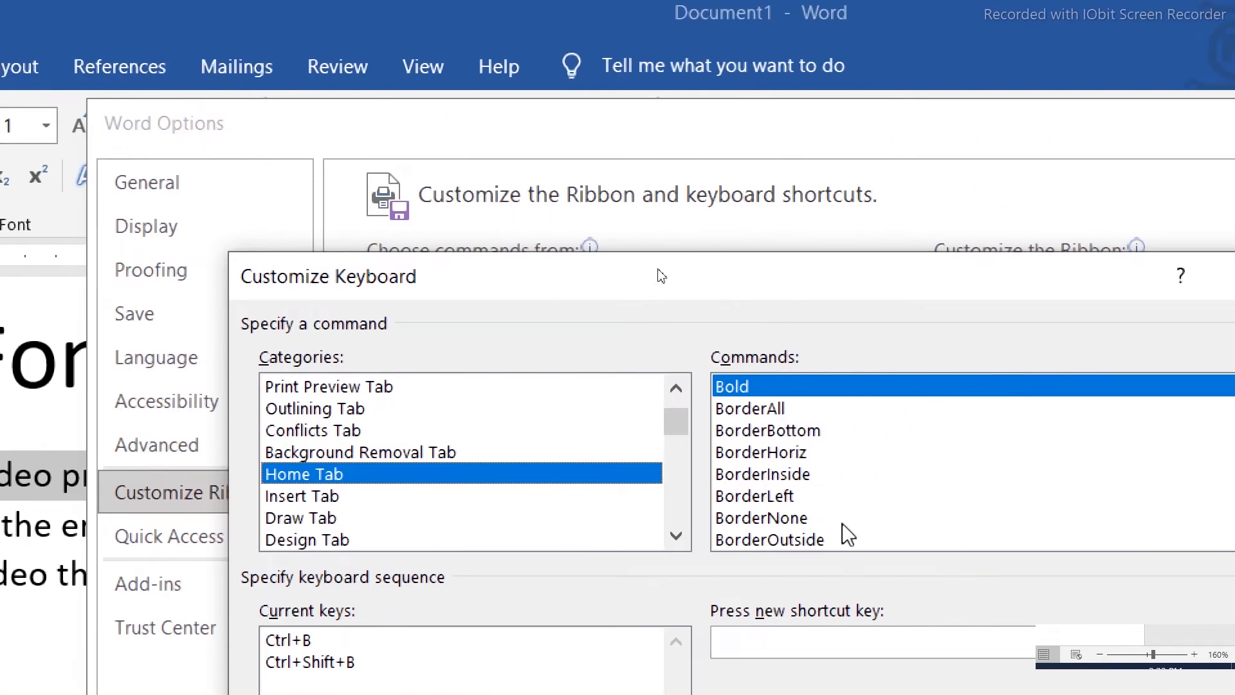
pyautogui.click(772, 475)
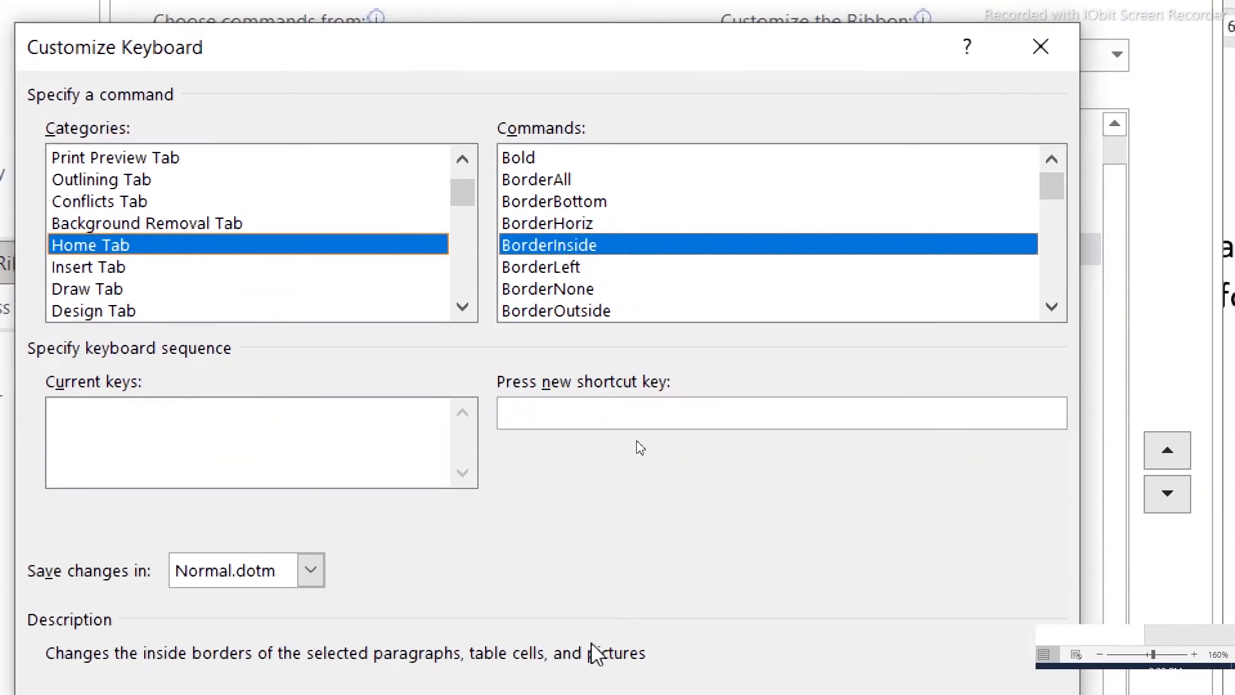
pyautogui.press('s')
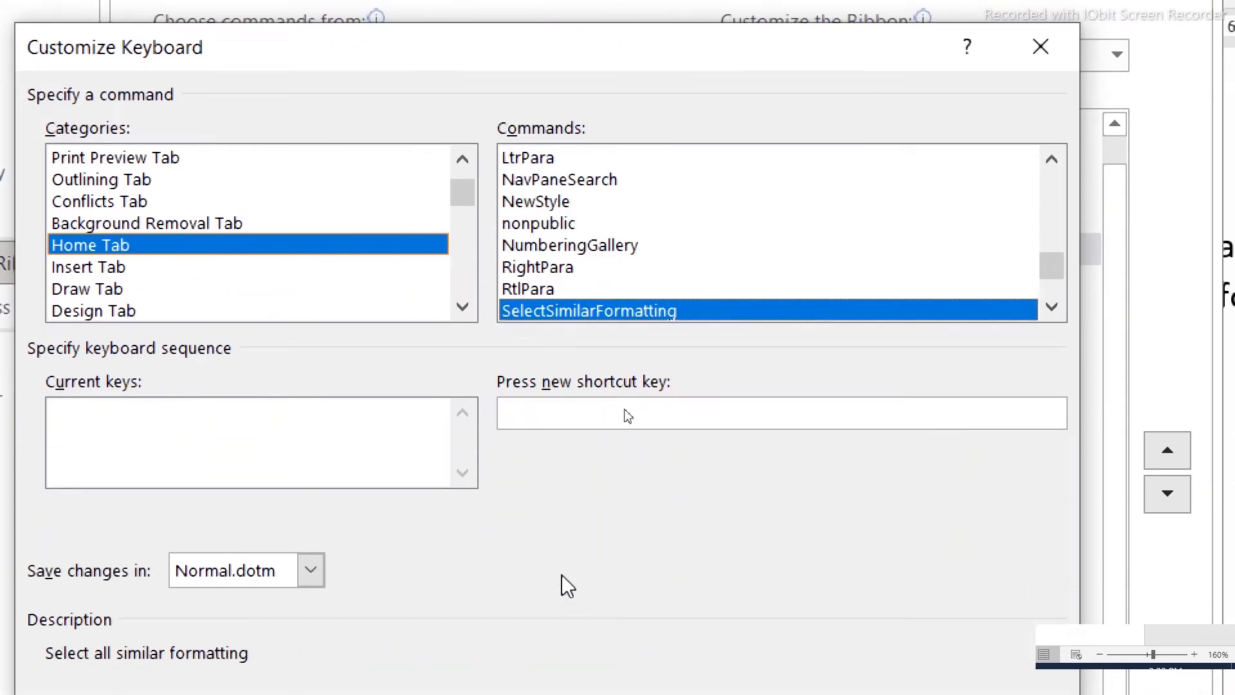
pyautogui.press('Down')
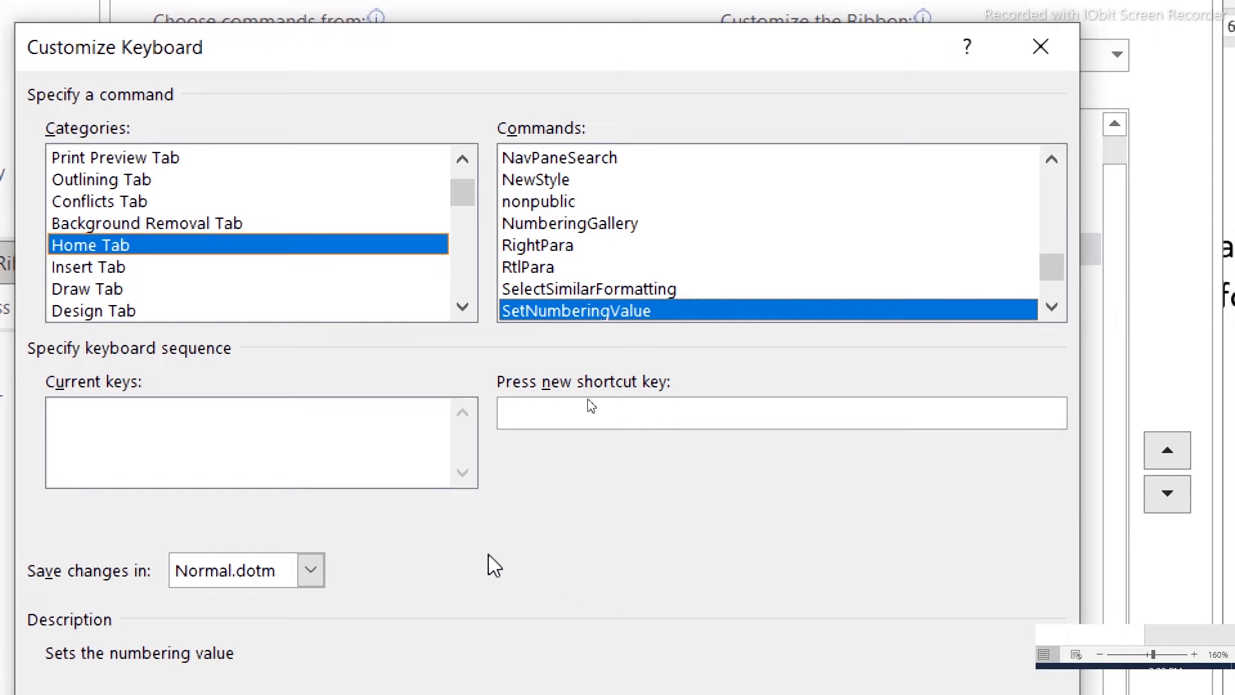
pyautogui.press('Down')
pyautogui.press('Down')
pyautogui.press('Down')
pyautogui.press('Down')
pyautogui.press('Down')
pyautogui.press('Down')
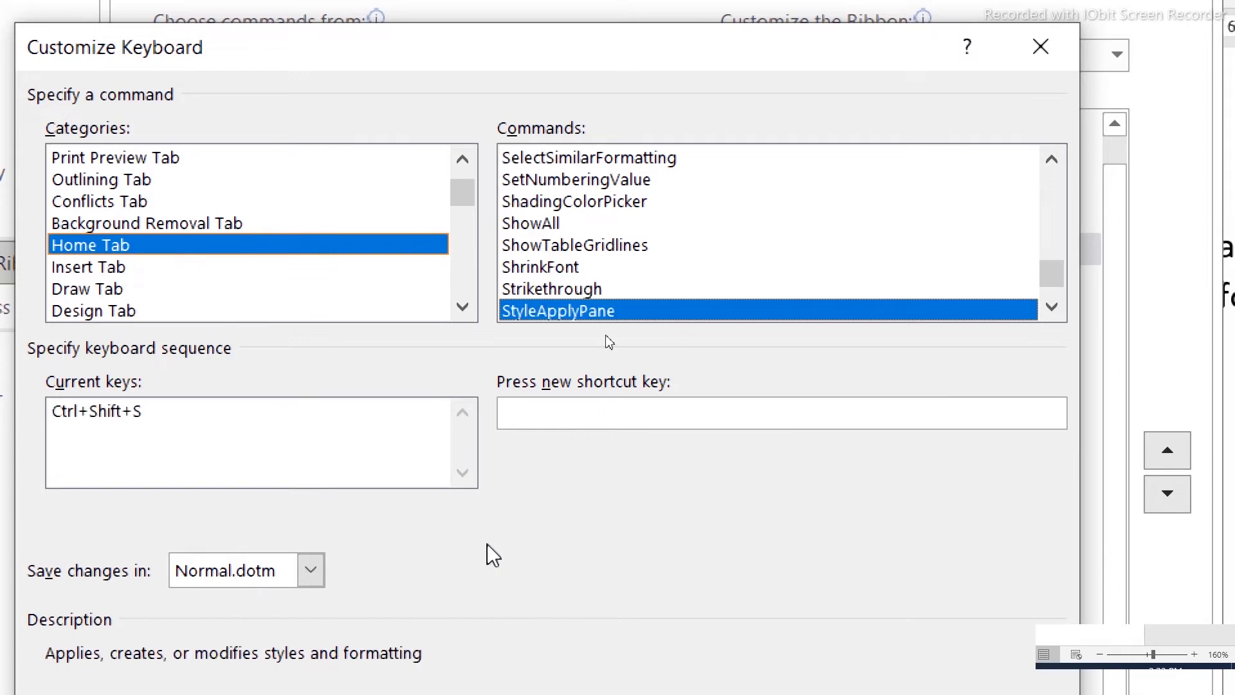
pyautogui.click(595, 291)
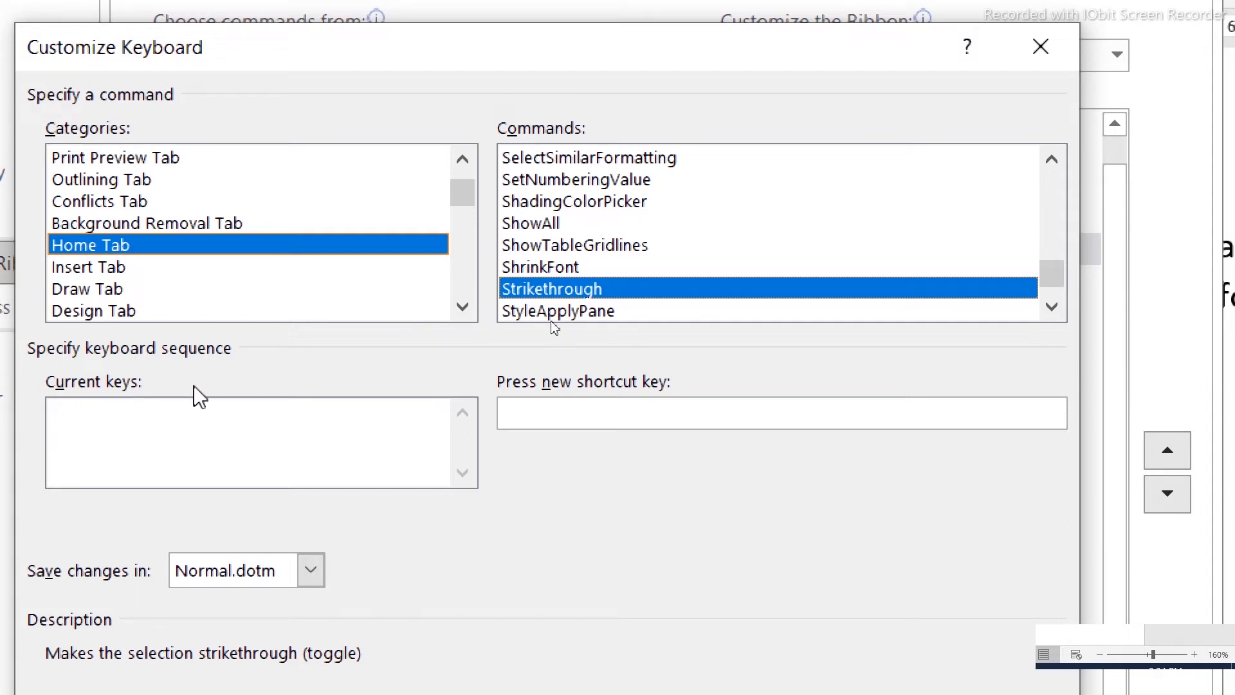
# Step: Try Alt+Ctrl+/ and Ctrl+B as new shortcuts for Strikethrough to check what each is currently assigned to
pyautogui.click(616, 419)
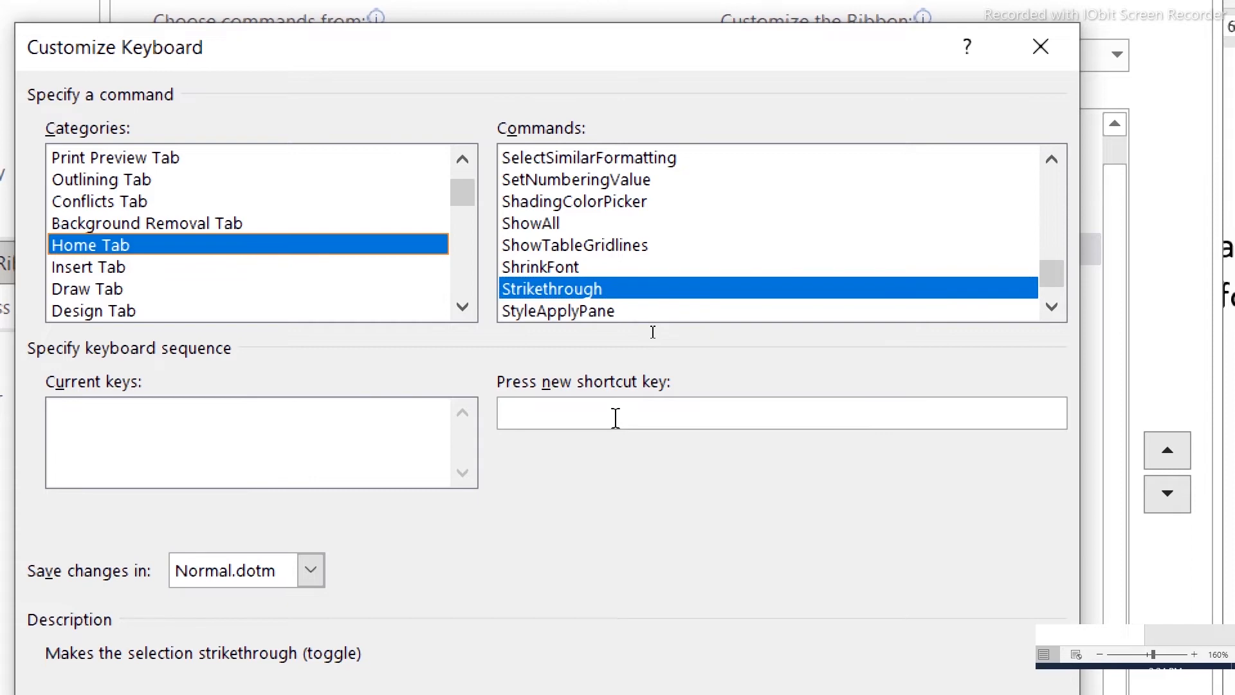
pyautogui.hotkey('ctrl', 'alt', '/')
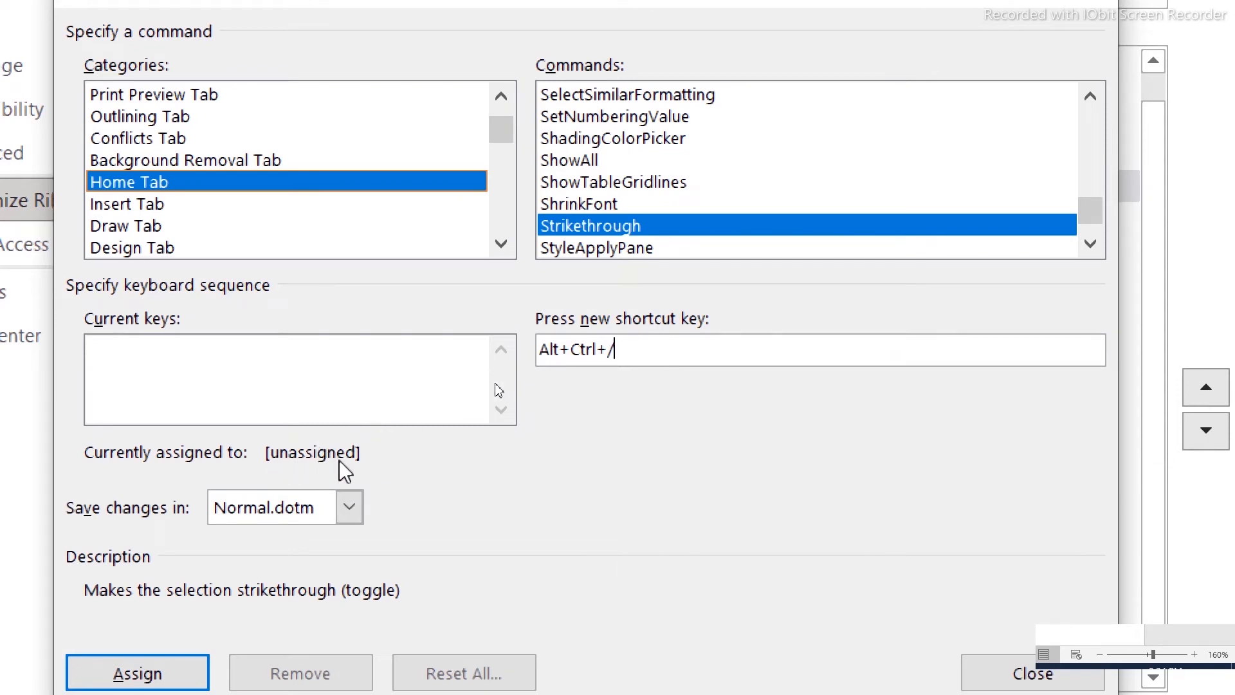
pyautogui.press('BackSpace')
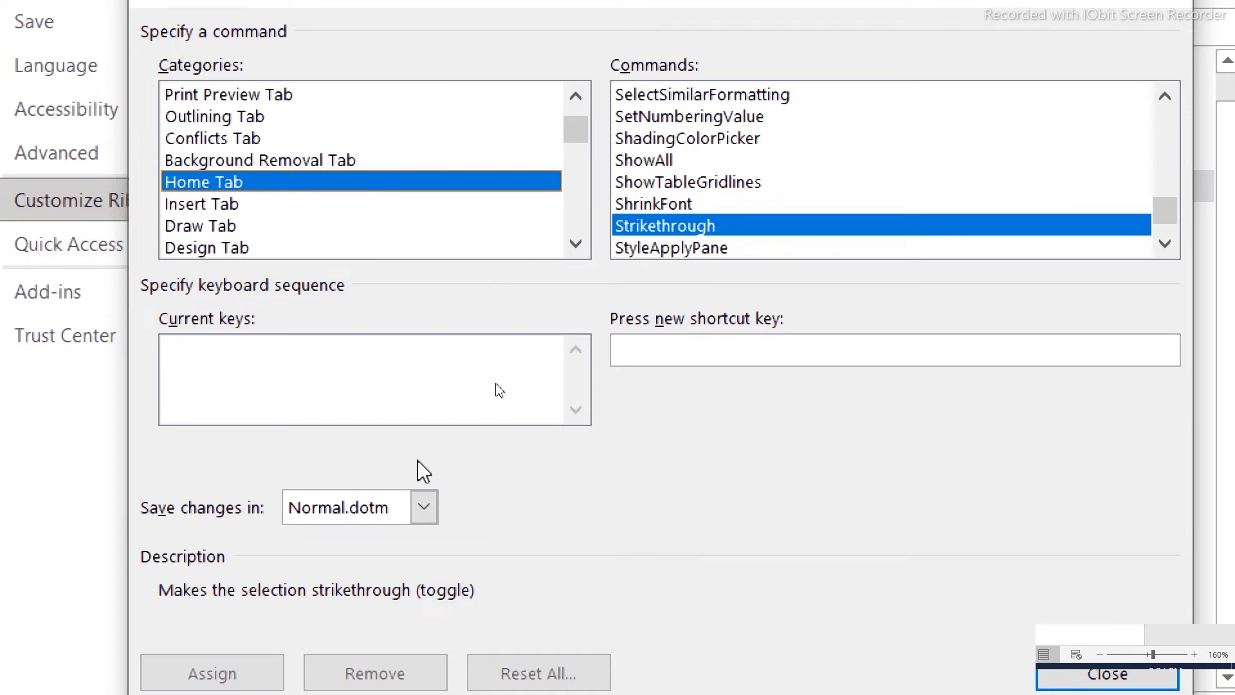
pyautogui.hotkey('ctrl', 'b')
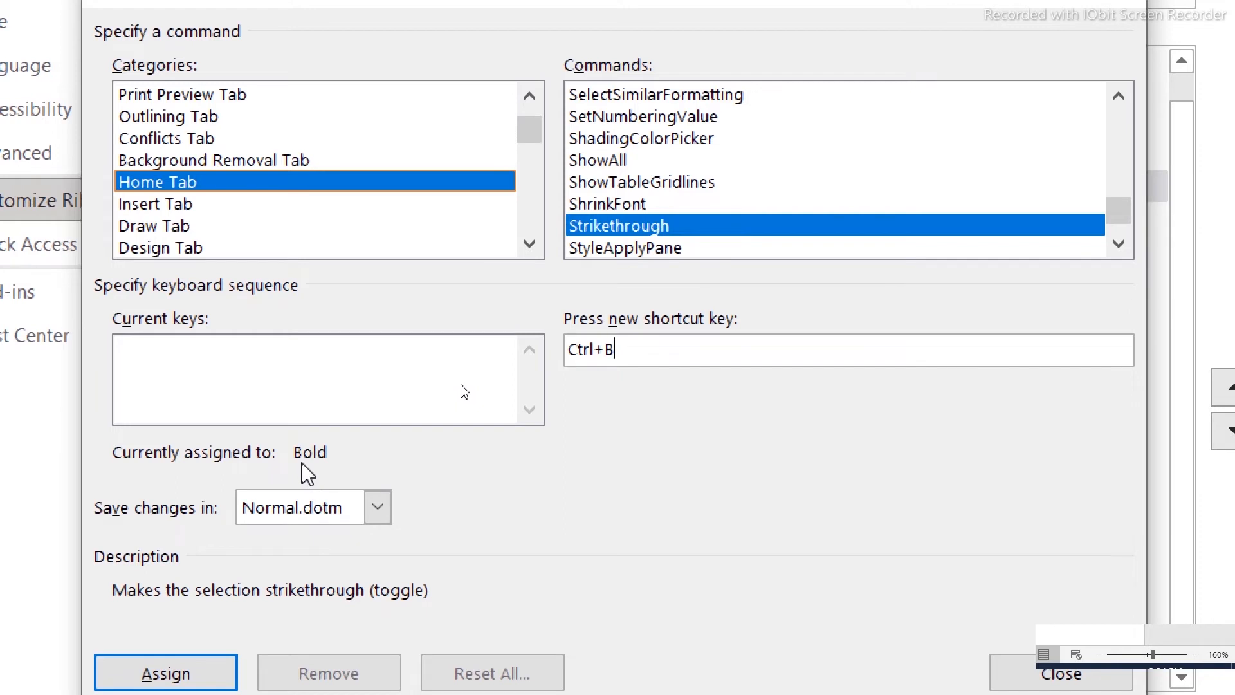
pyautogui.press('/')
pyautogui.press('BackSpace')
pyautogui.press('BackSpace')
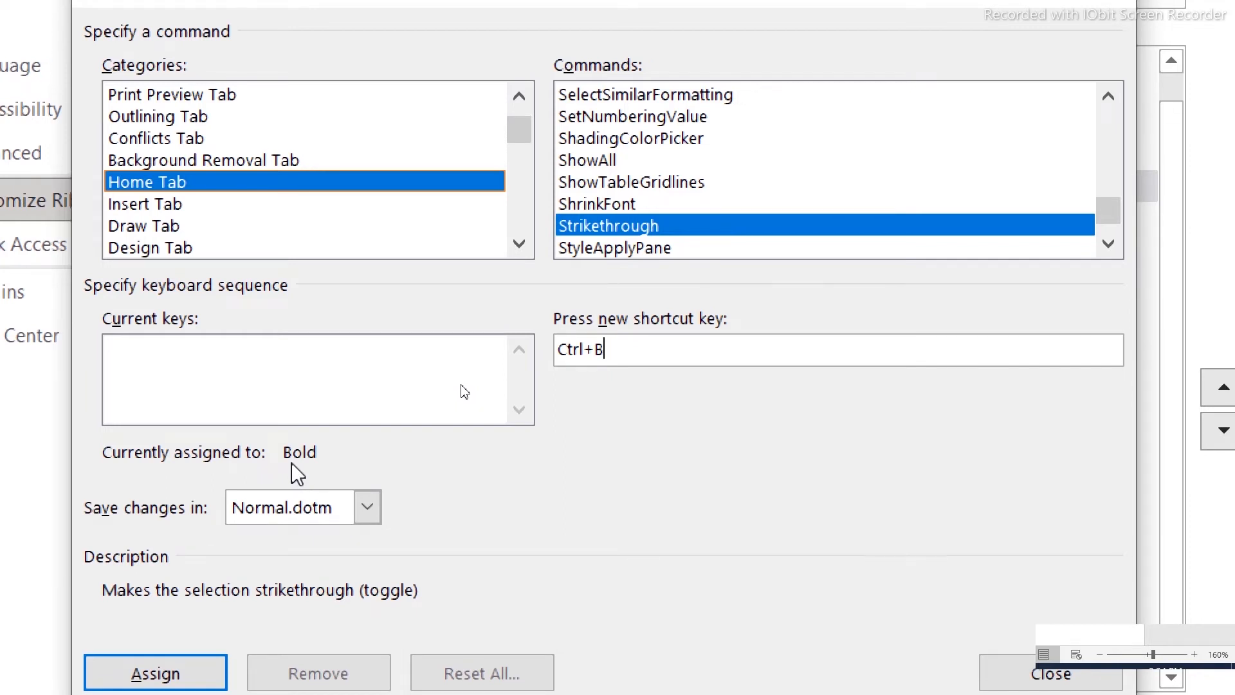
# Step: Assign Alt+Ctrl+/ as the shortcut for Strikethrough and close the customization and options dialogs
pyautogui.hotkey('ctrl', 'alt', '/')
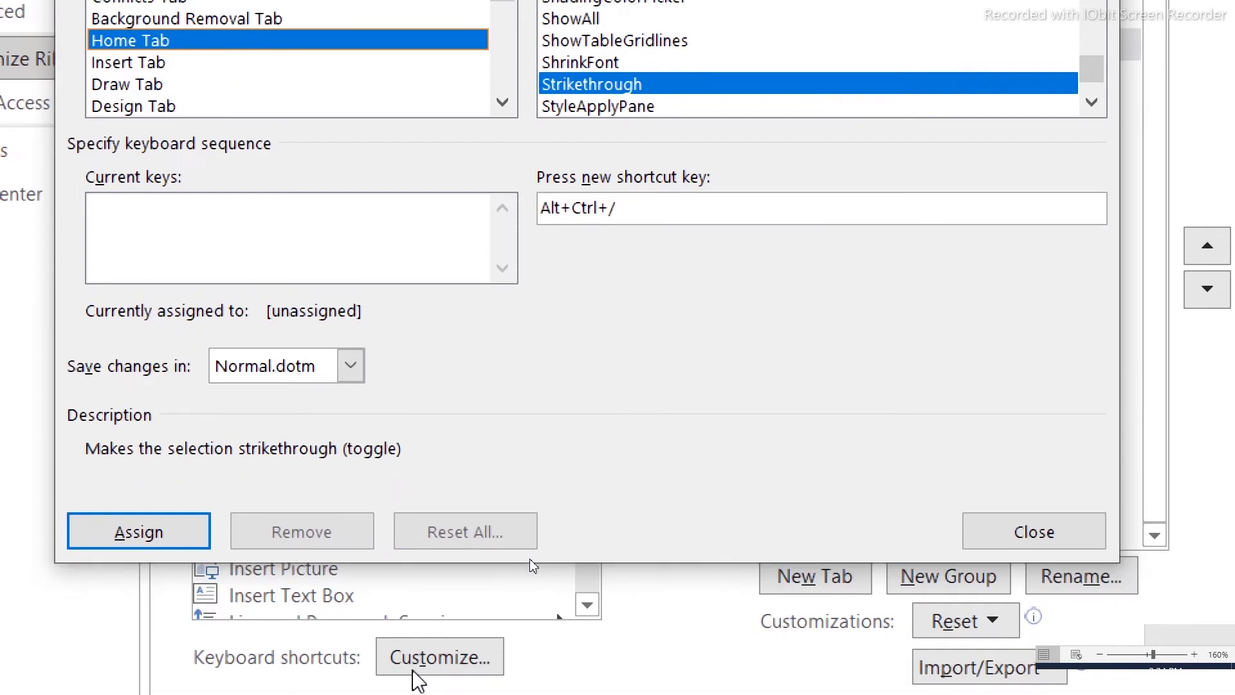
pyautogui.click(160, 543)
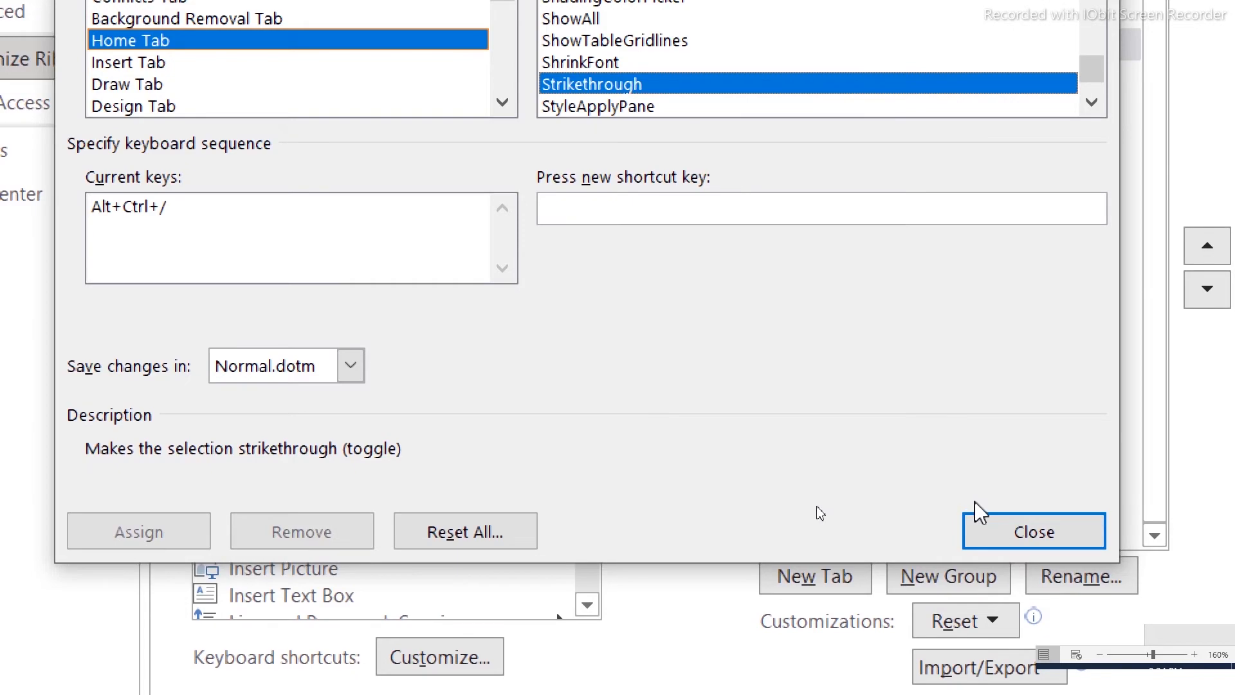
pyautogui.click(1030, 534)
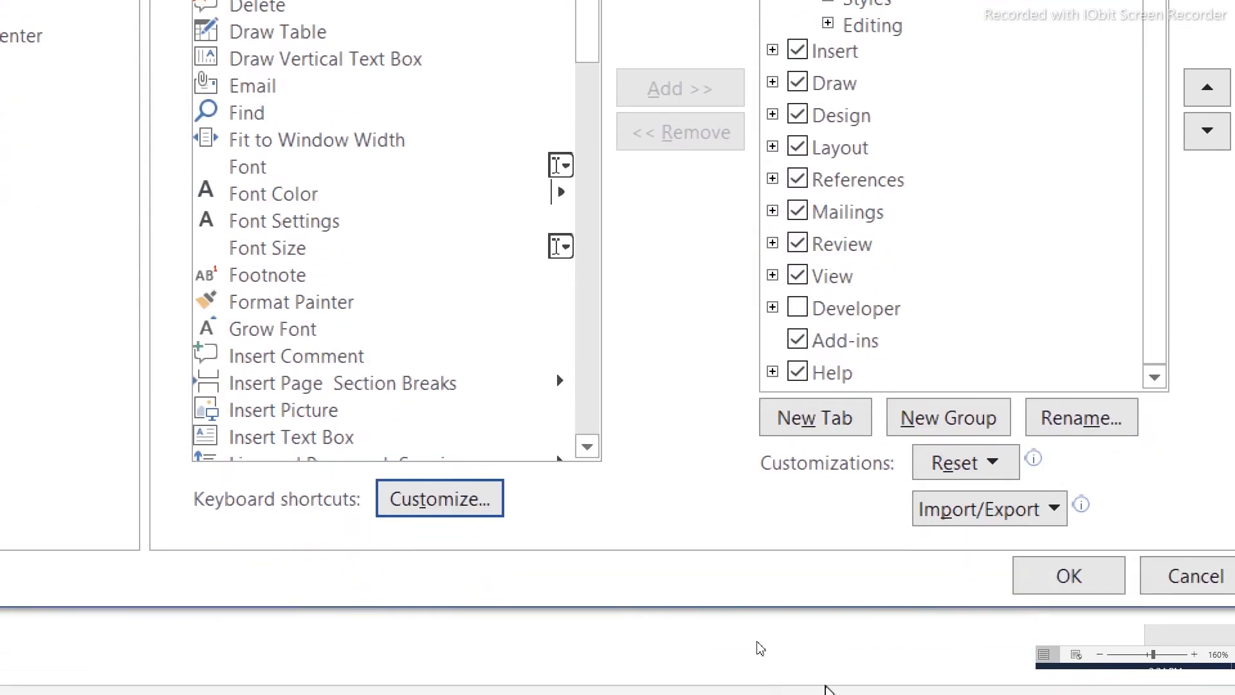
pyautogui.click(1109, 588)
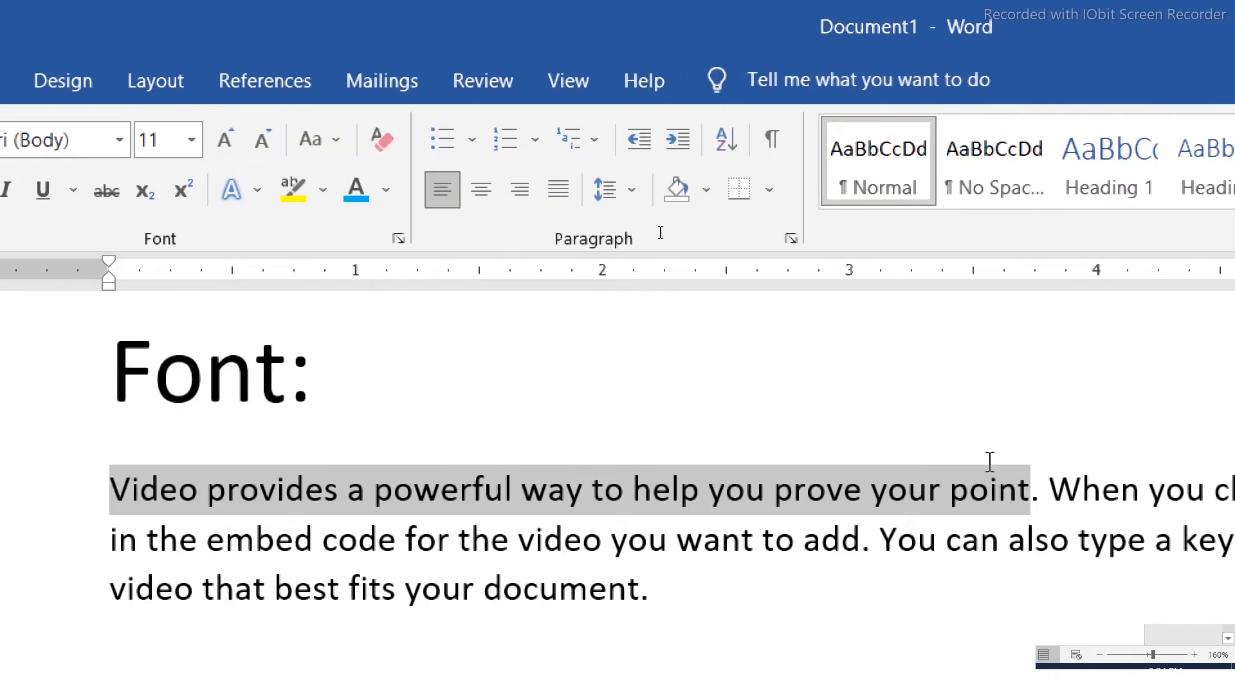
# Step: Test the new Strikethrough shortcut on the selected first sentence and undo the strikethrough
pyautogui.hotkey('ctrl', 'alt', '/')
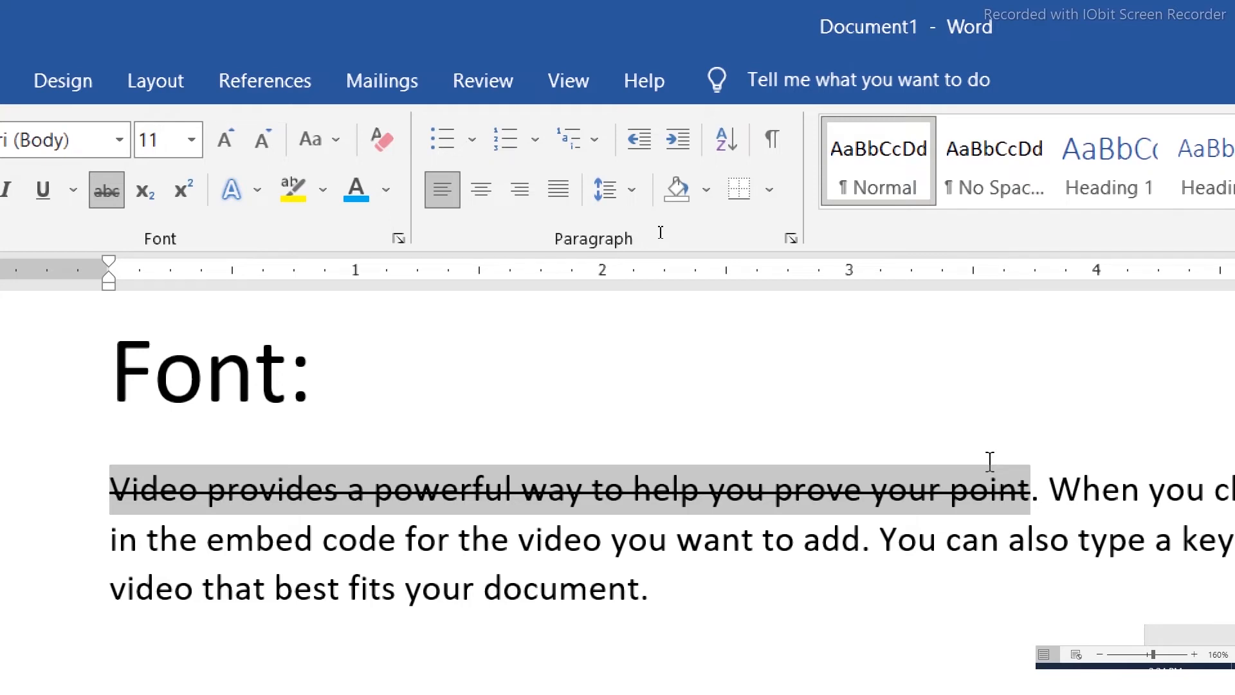
pyautogui.hotkey('ctrl', 'z')
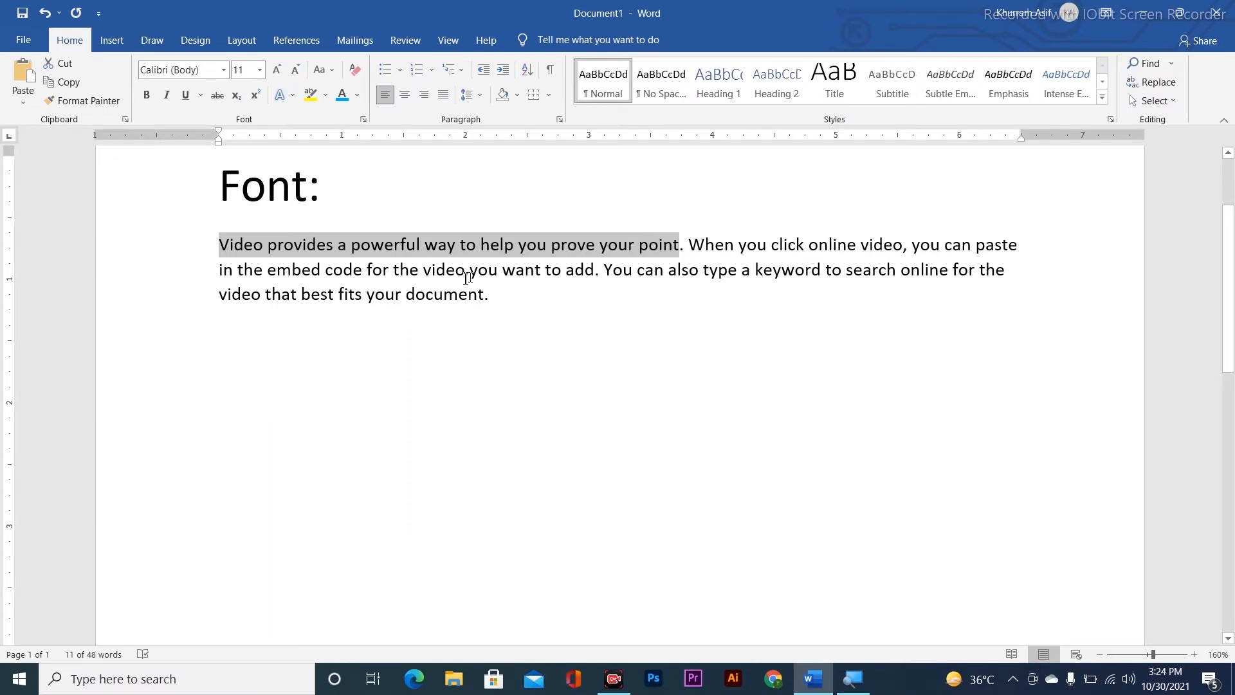
# Step: Add a new line below the sample paragraph and write H2O in it at font size 25
pyautogui.click(517, 300)
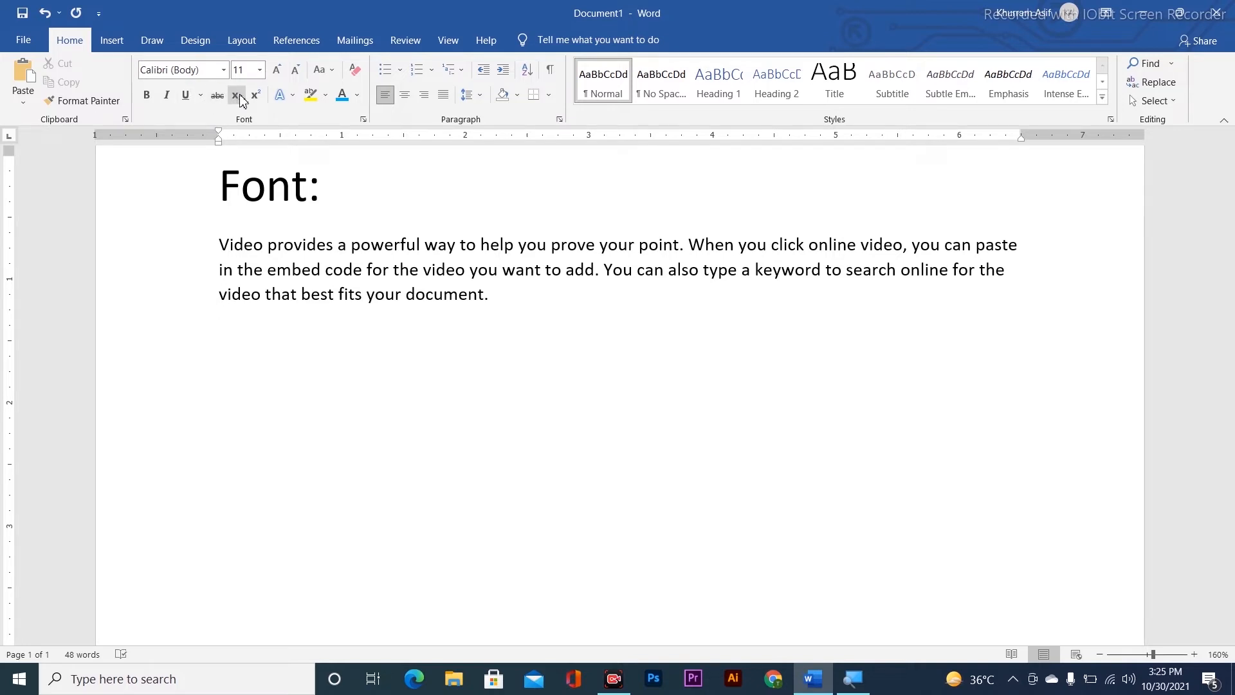
pyautogui.press('Return')
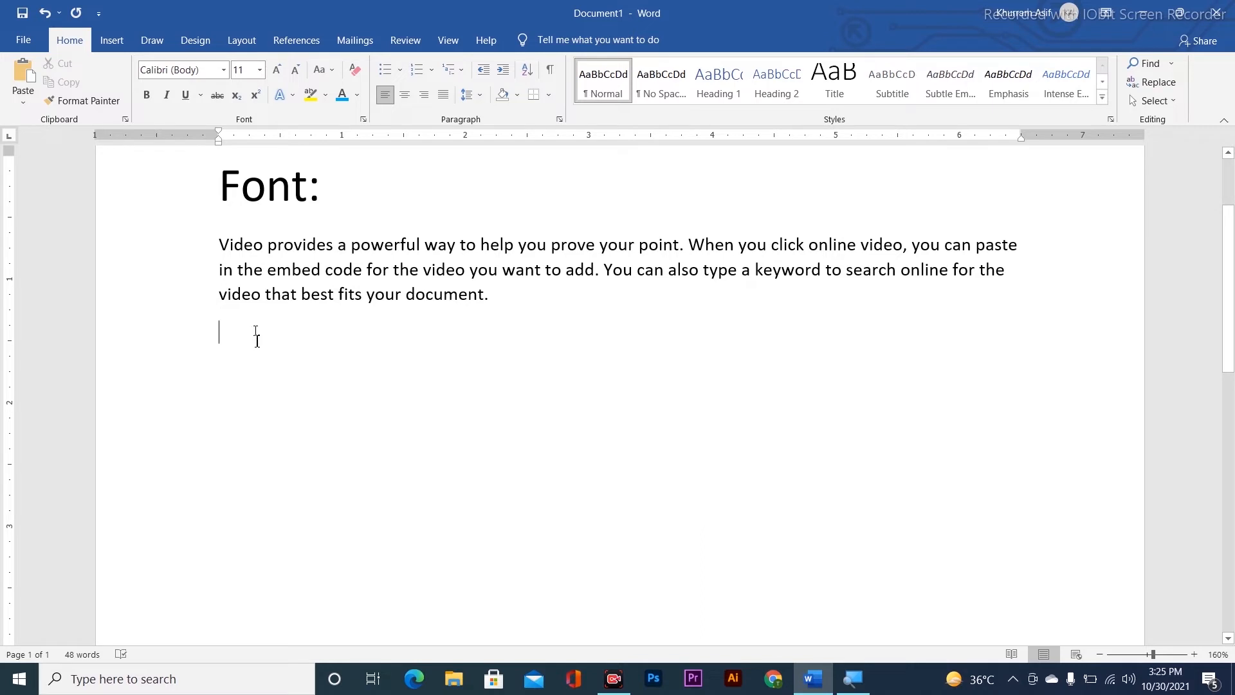
pyautogui.hotkey('ctrl', ']')
pyautogui.hotkey('ctrl', ']')
pyautogui.hotkey('ctrl', ']')
pyautogui.hotkey('ctrl', ']')
pyautogui.hotkey('ctrl', ']')
pyautogui.hotkey('ctrl', ']')
pyautogui.hotkey('ctrl', ']')
pyautogui.hotkey('ctrl', ']')
pyautogui.hotkey('ctrl', ']')
pyautogui.write('H2O')
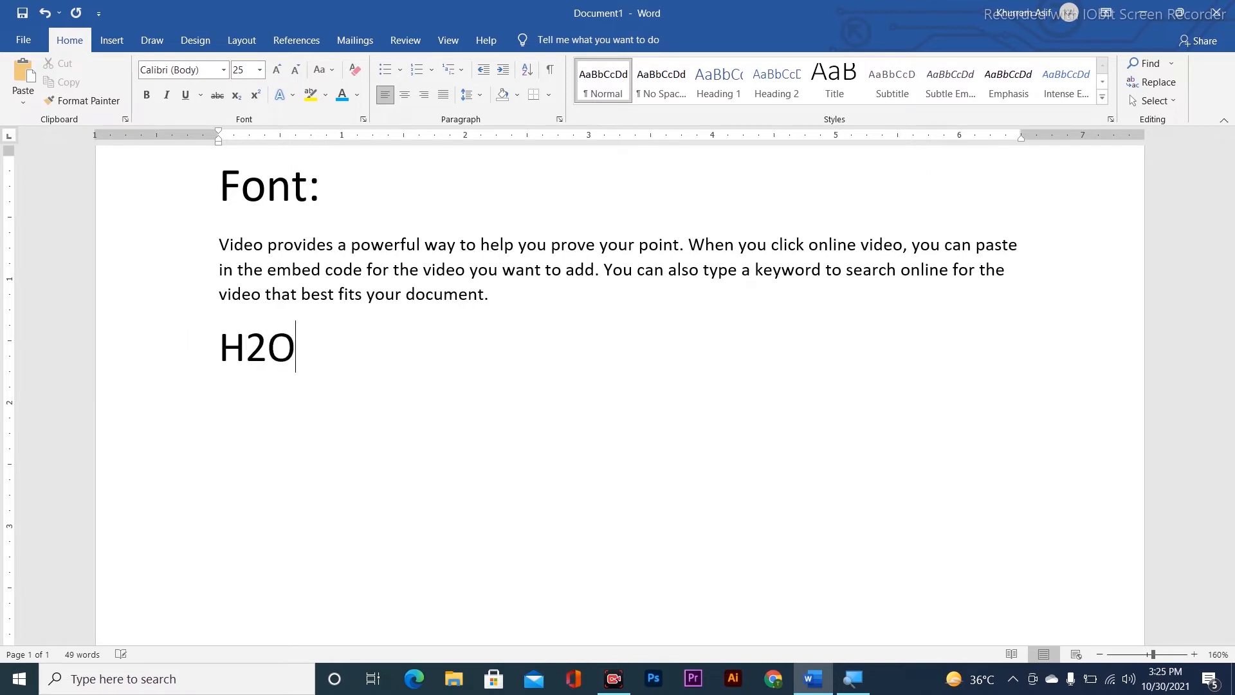
# Step: Format the 2 in H2O as a subscript
pyautogui.press('Left')
pyautogui.press('Left')
pyautogui.hotkey('shift', 'Right')
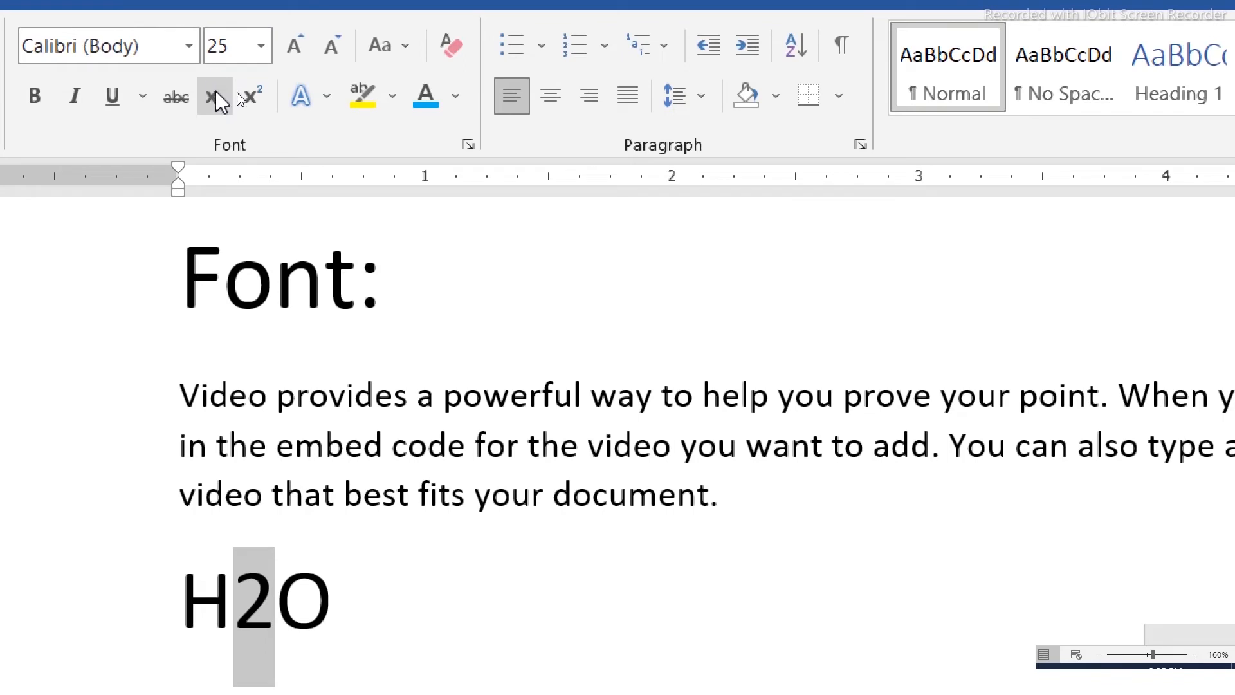
pyautogui.click(218, 109)
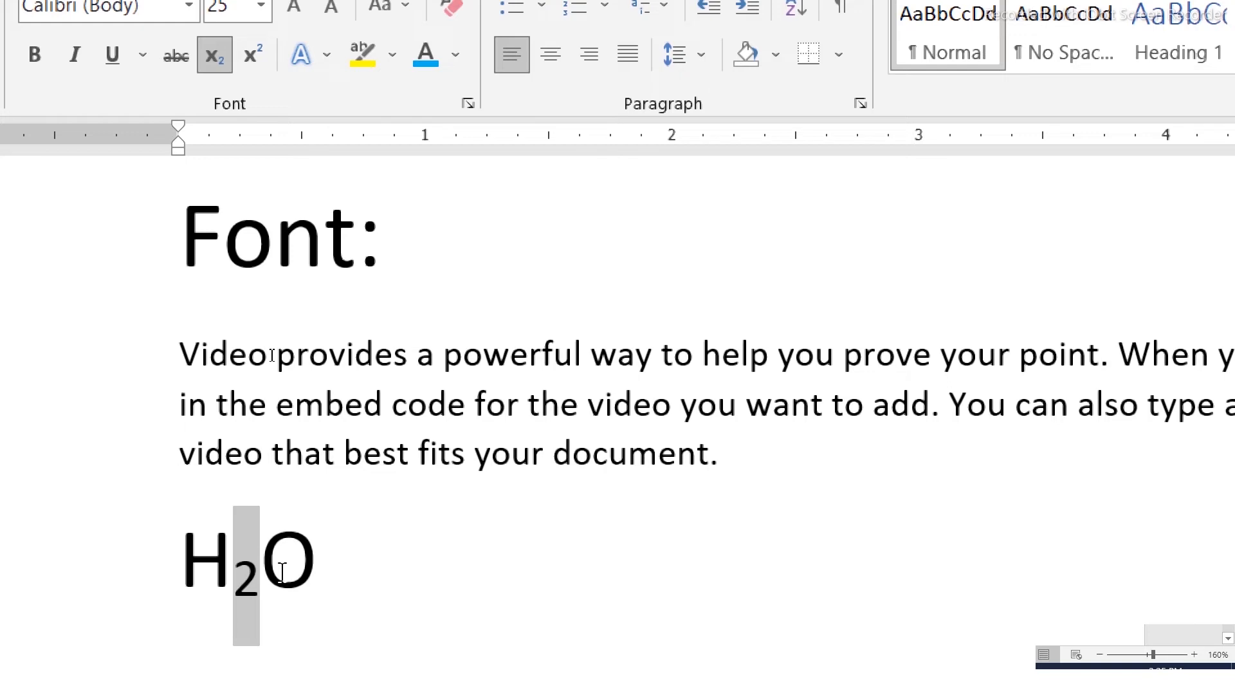
# Step: Switch the 2 in H2O between superscript and subscript, ending on superscript, and delete the H2O line
pyautogui.click(265, 53)
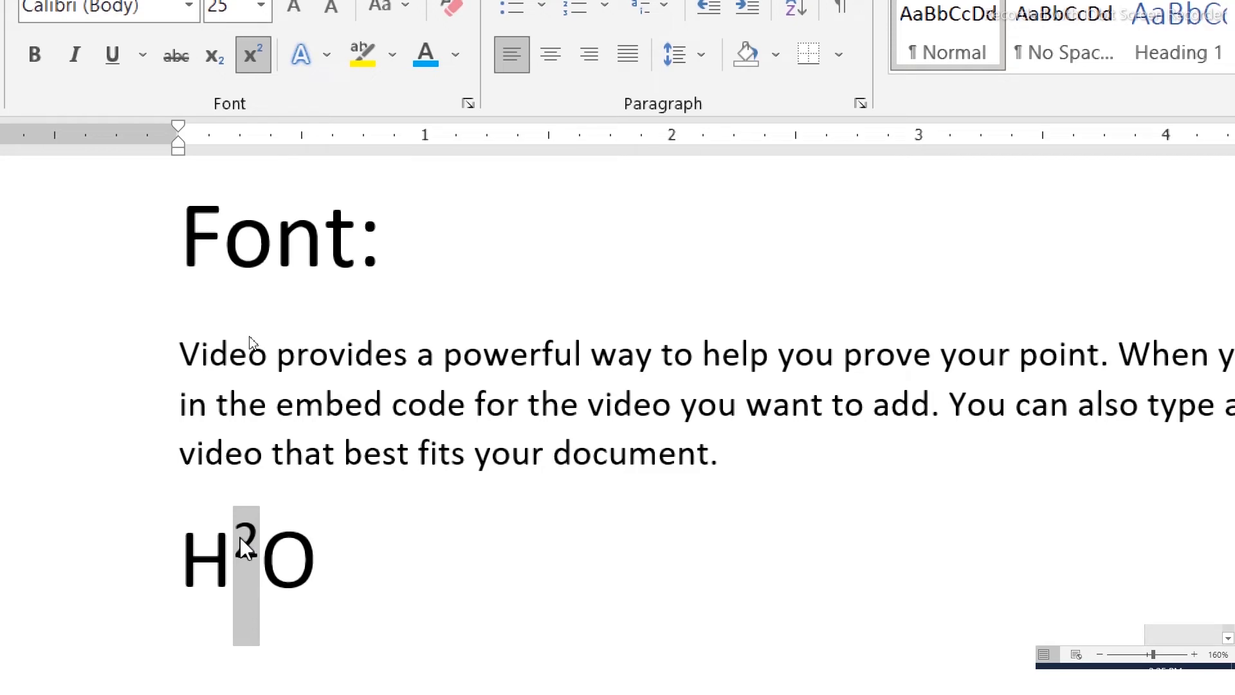
pyautogui.hotkey('ctrl', '=')
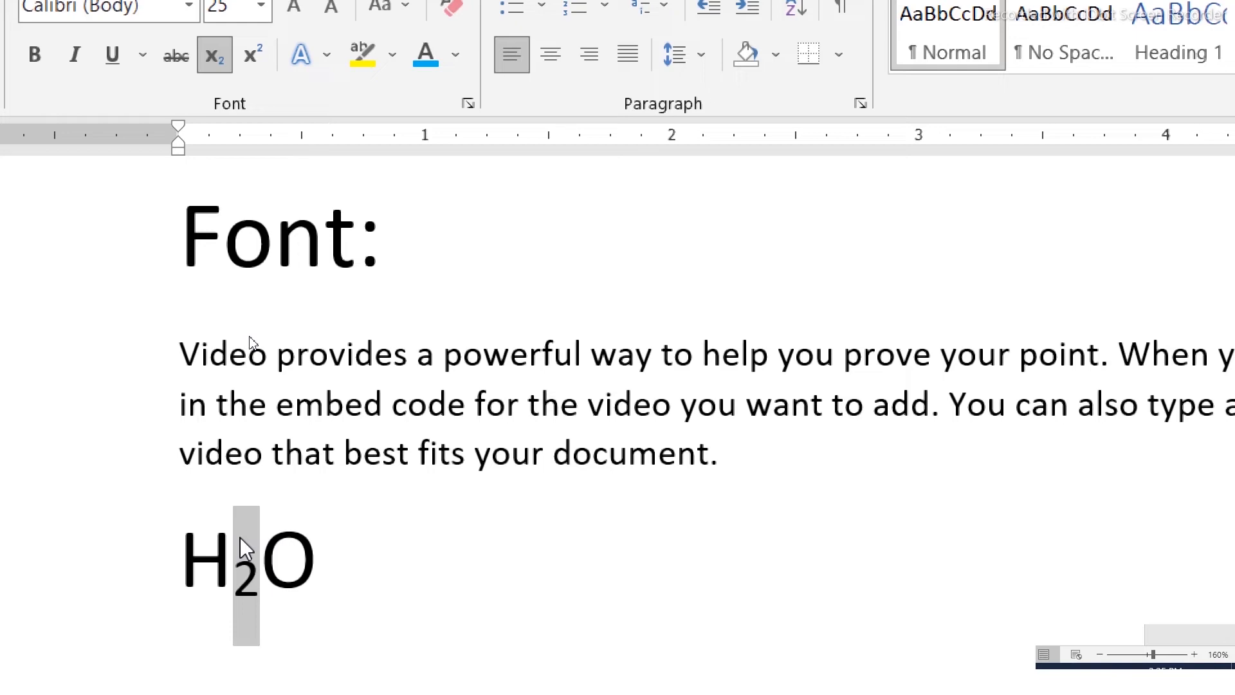
pyautogui.hotkey('ctrl', 'shift', '=')
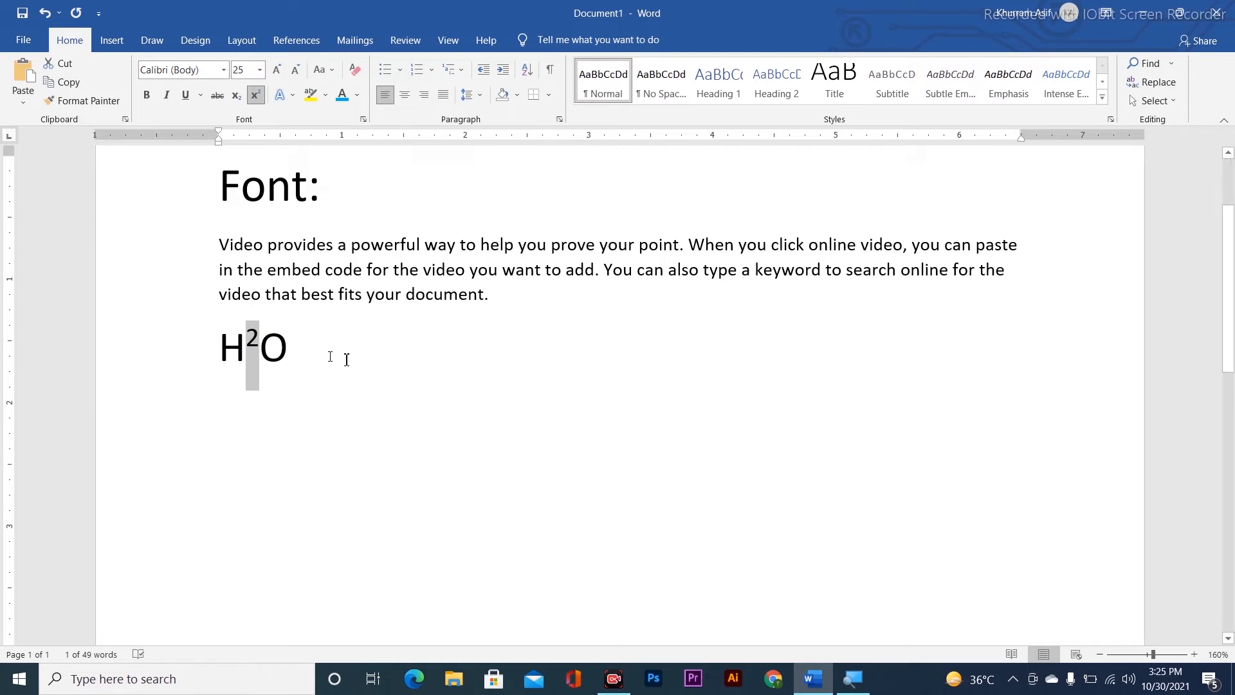
pyautogui.click(115, 345)
pyautogui.press('Delete')
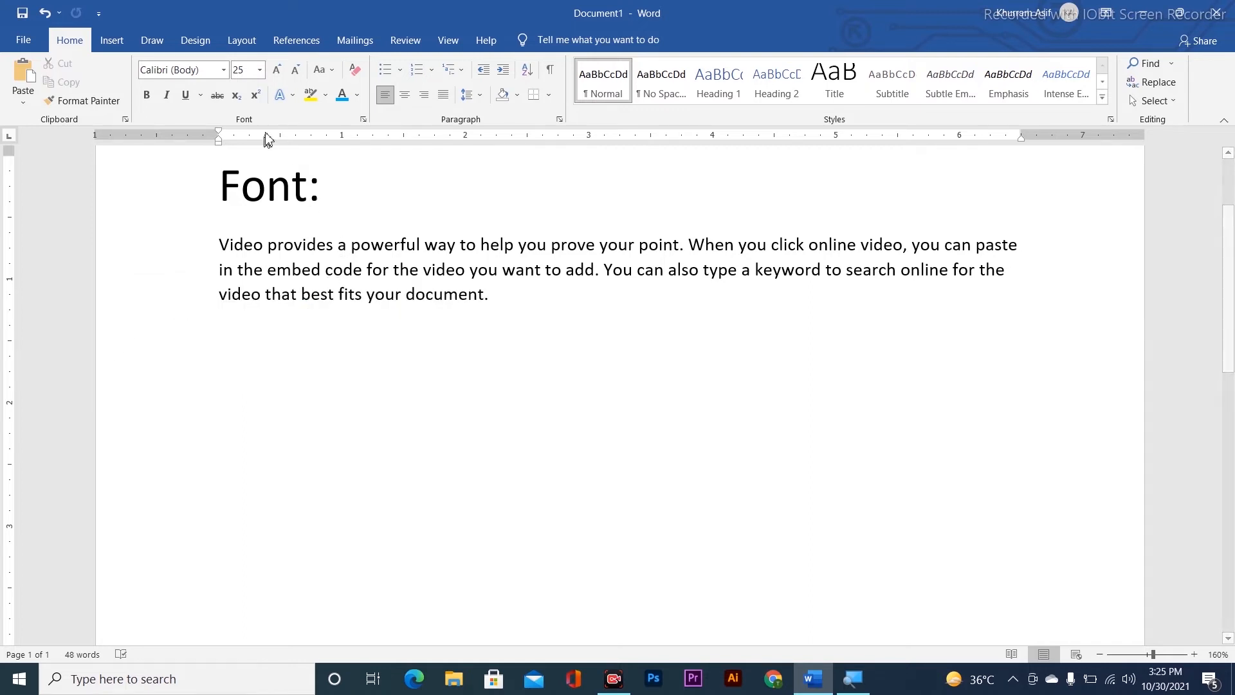
# Step: Examine the text effect presets and the shadow options, previewing a half reflection on the whole sample paragraph
pyautogui.click(292, 96)
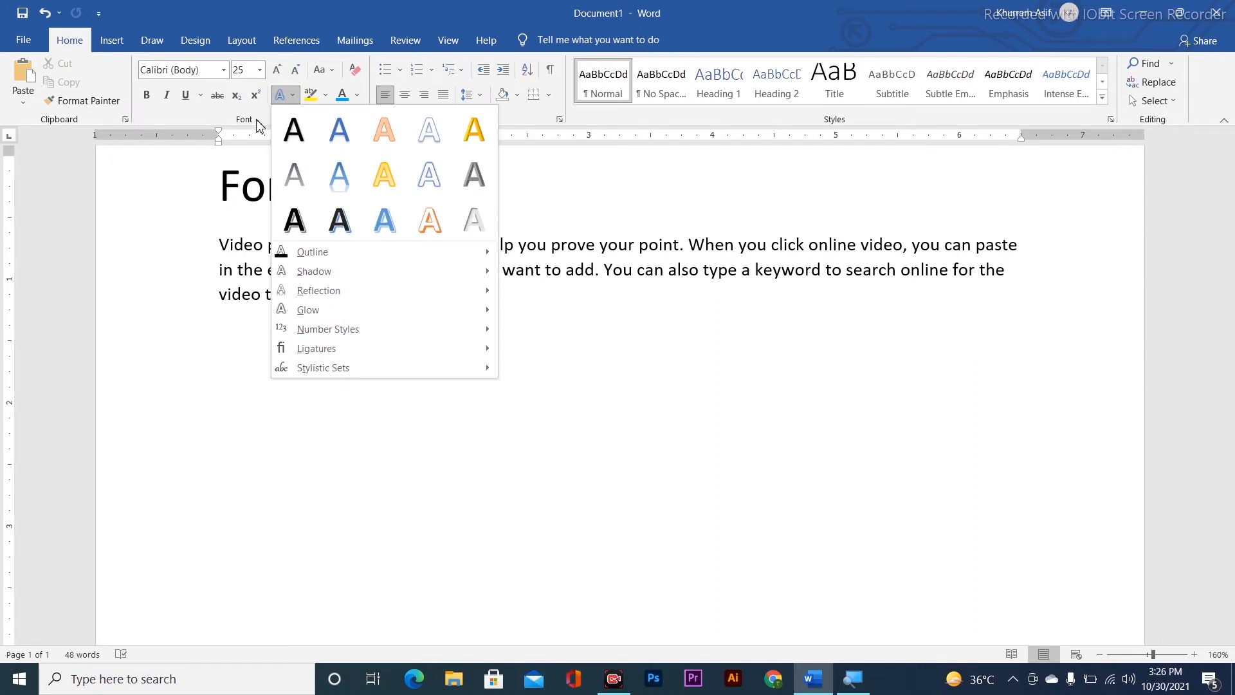
pyautogui.click(627, 323)
pyautogui.moveTo(517, 297); pyautogui.dragTo(233, 242)
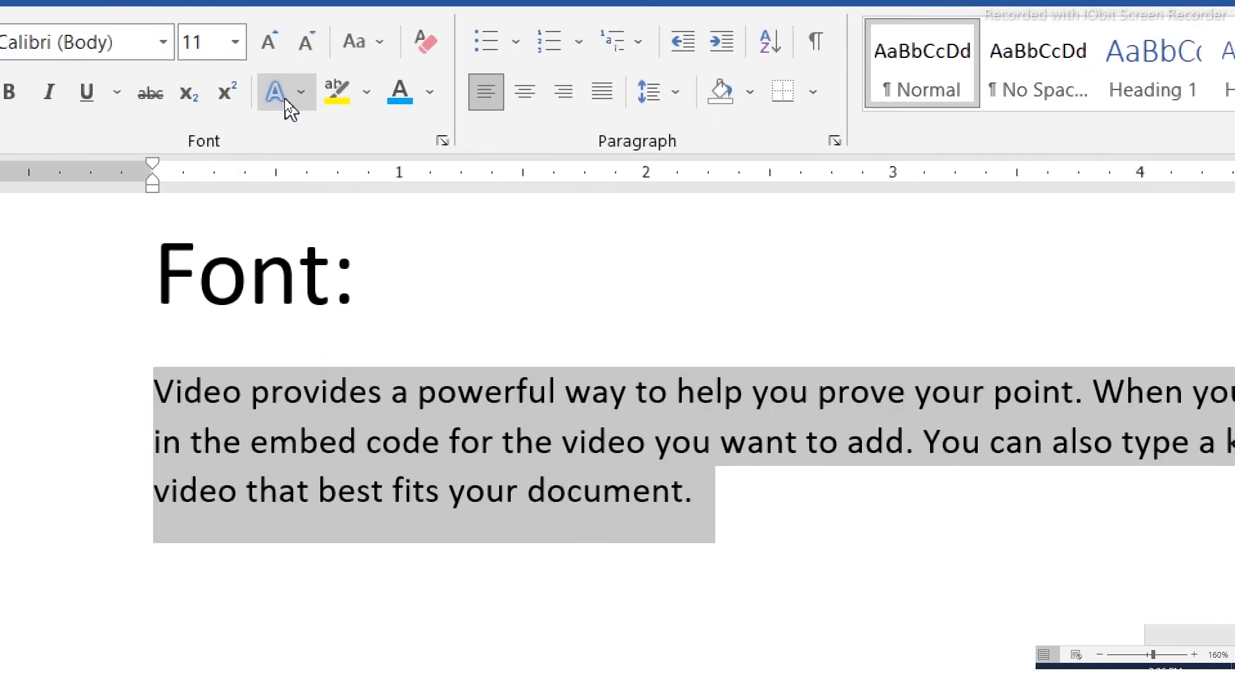
pyautogui.click(287, 102)
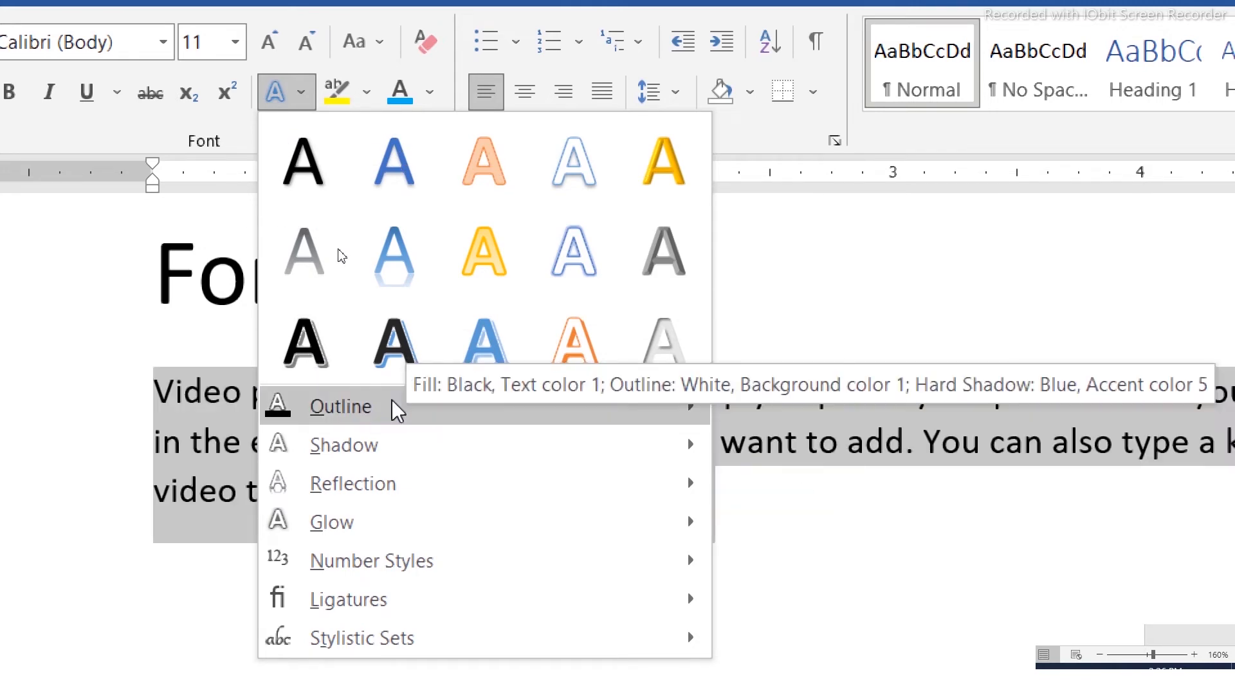
pyautogui.moveTo(394, 408)
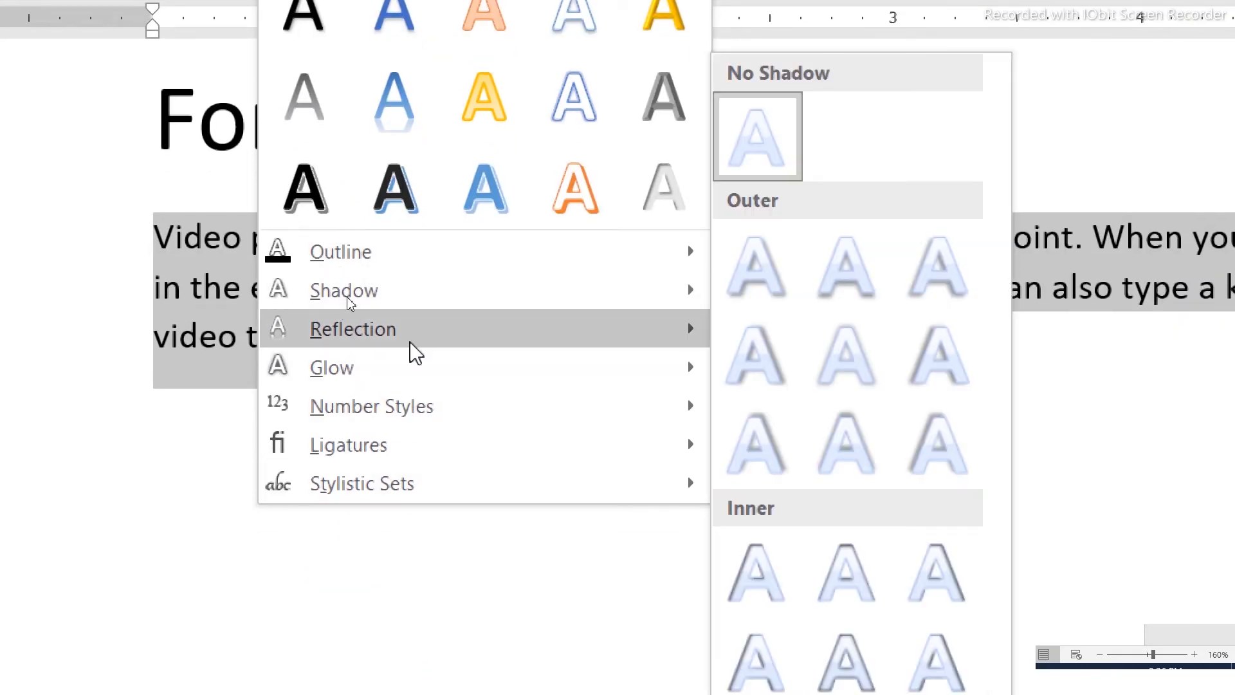
pyautogui.moveTo(414, 338)
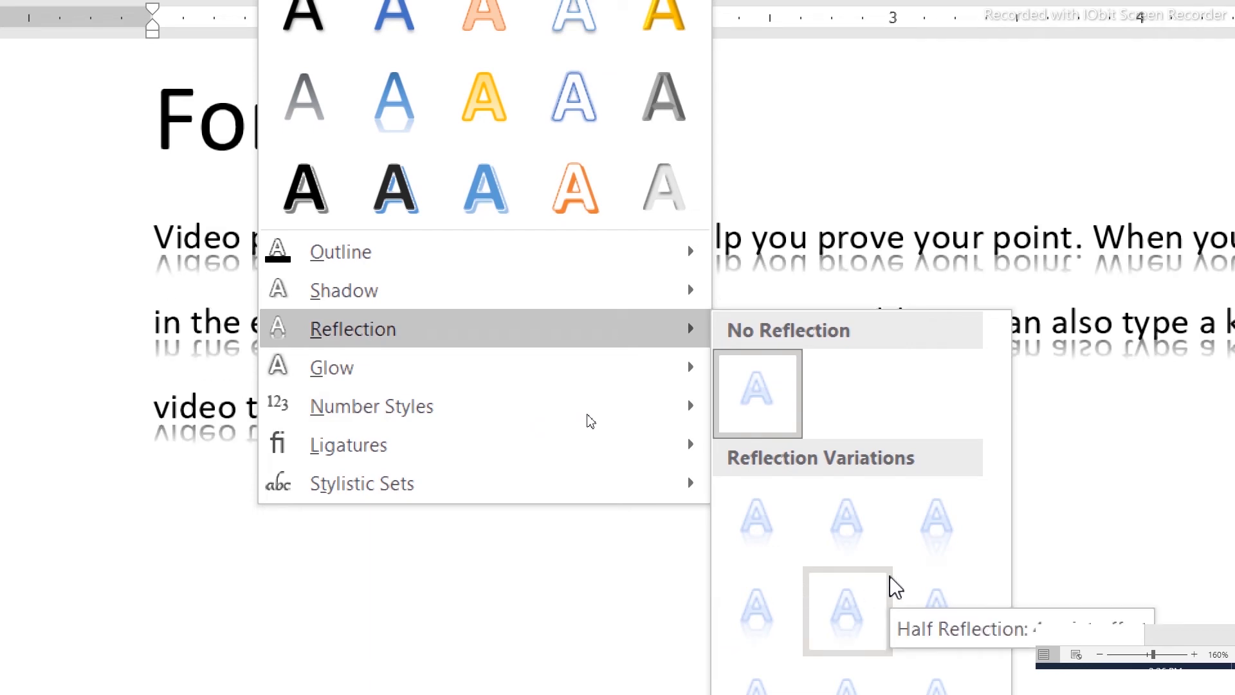
pyautogui.click(926, 110)
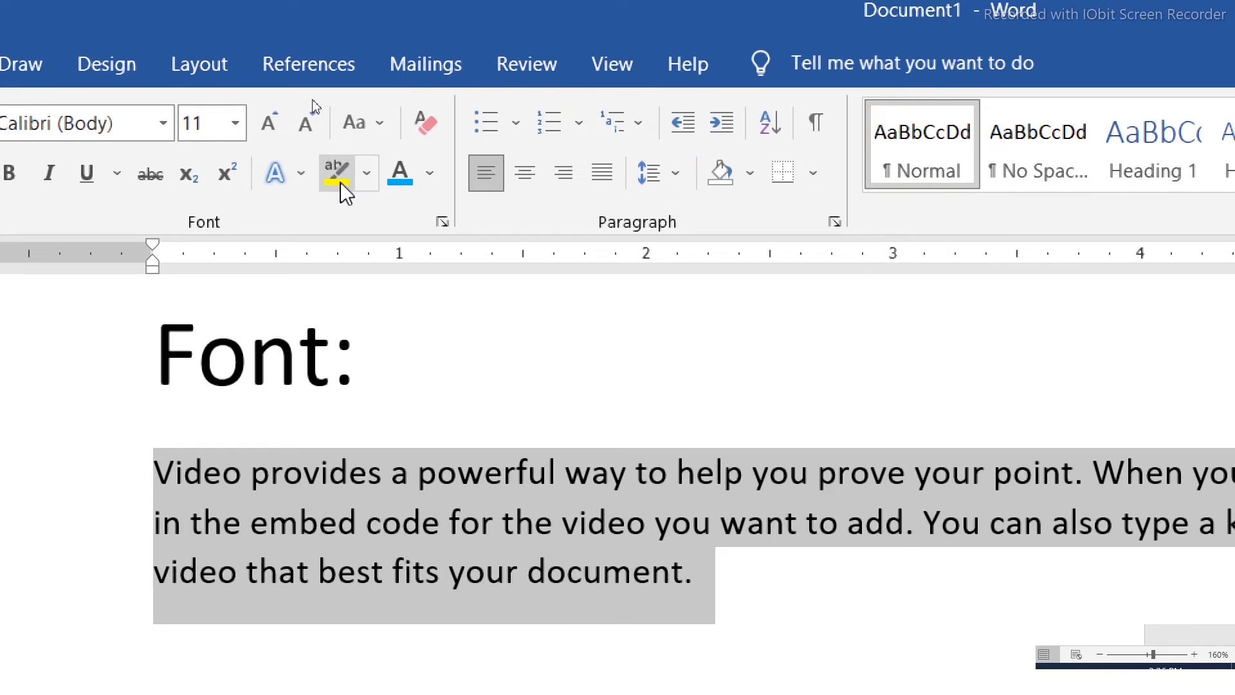
# Step: Select the text from "powerful" through "for the" in the paragraph and preview yellow highlighting on it
pyautogui.click(385, 566)
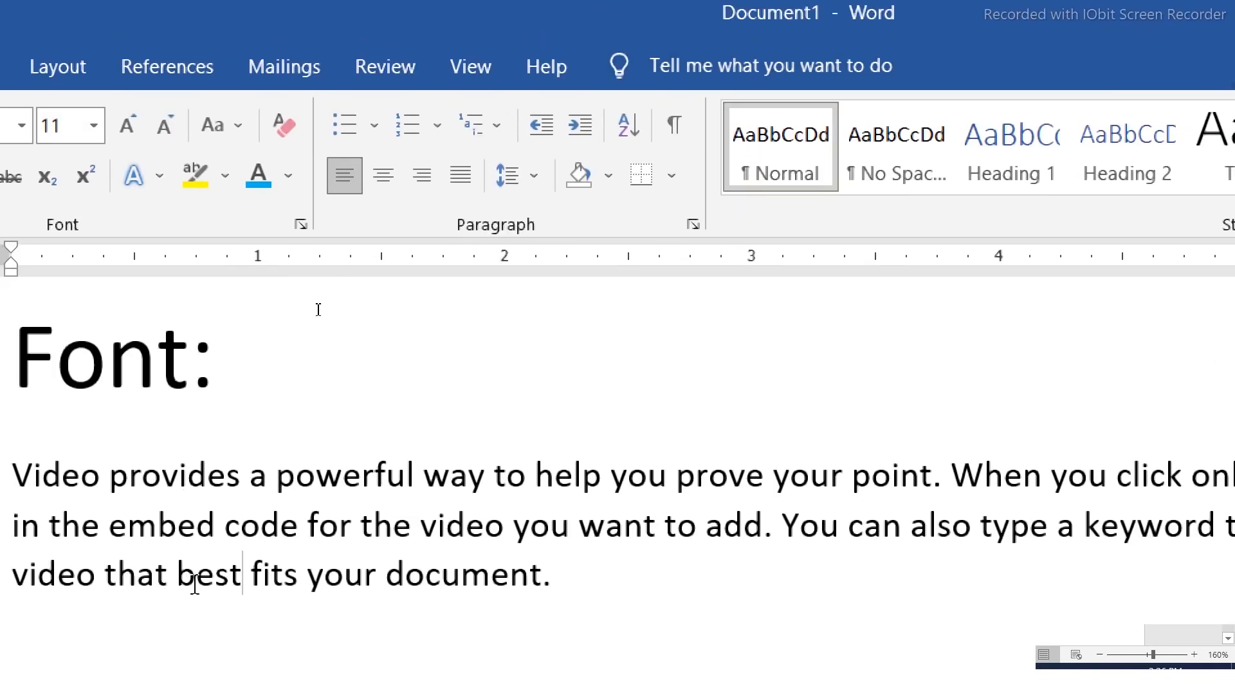
pyautogui.moveTo(276, 476); pyautogui.dragTo(411, 533)
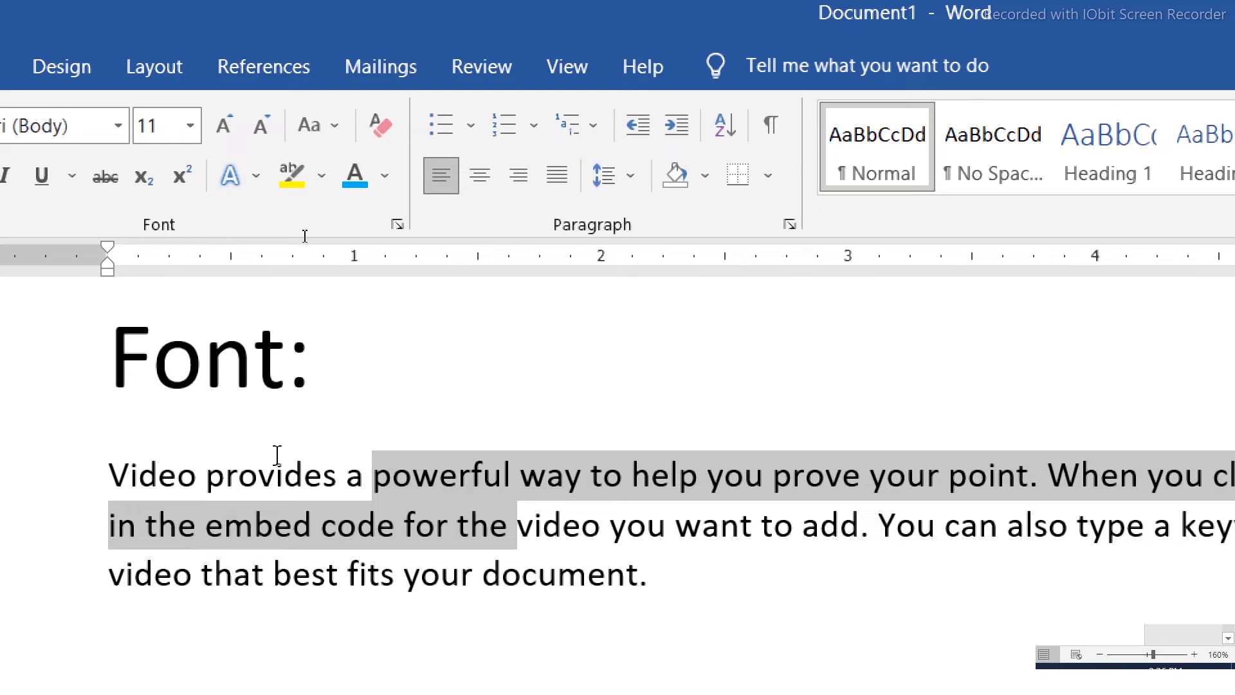
pyautogui.click(322, 179)
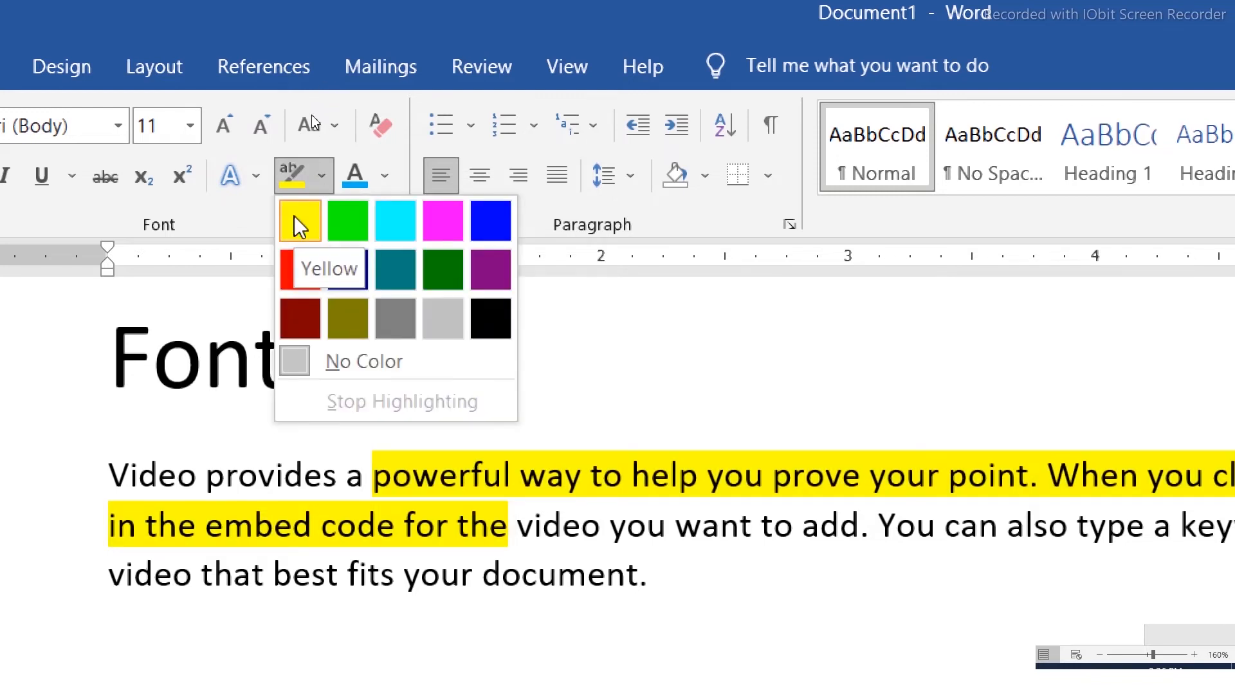
# Step: Preview the From Center font colour gradient on the selected text and open the More Gradients settings
pyautogui.click(385, 177)
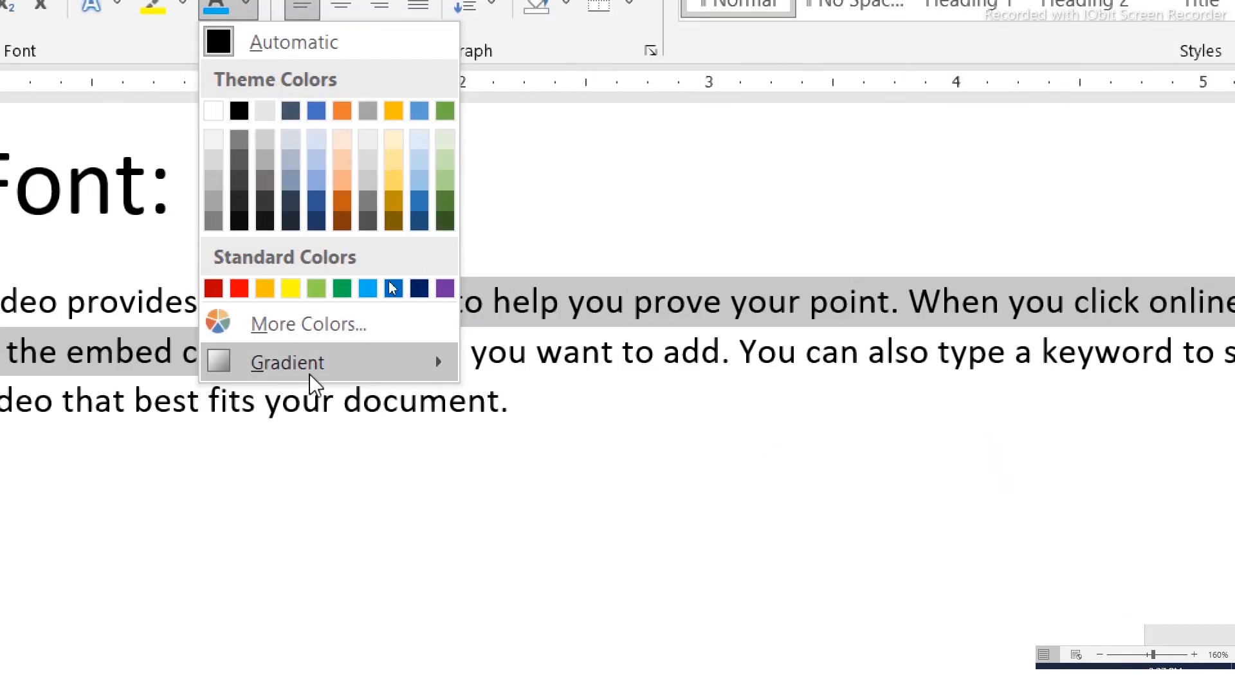
pyautogui.moveTo(314, 384)
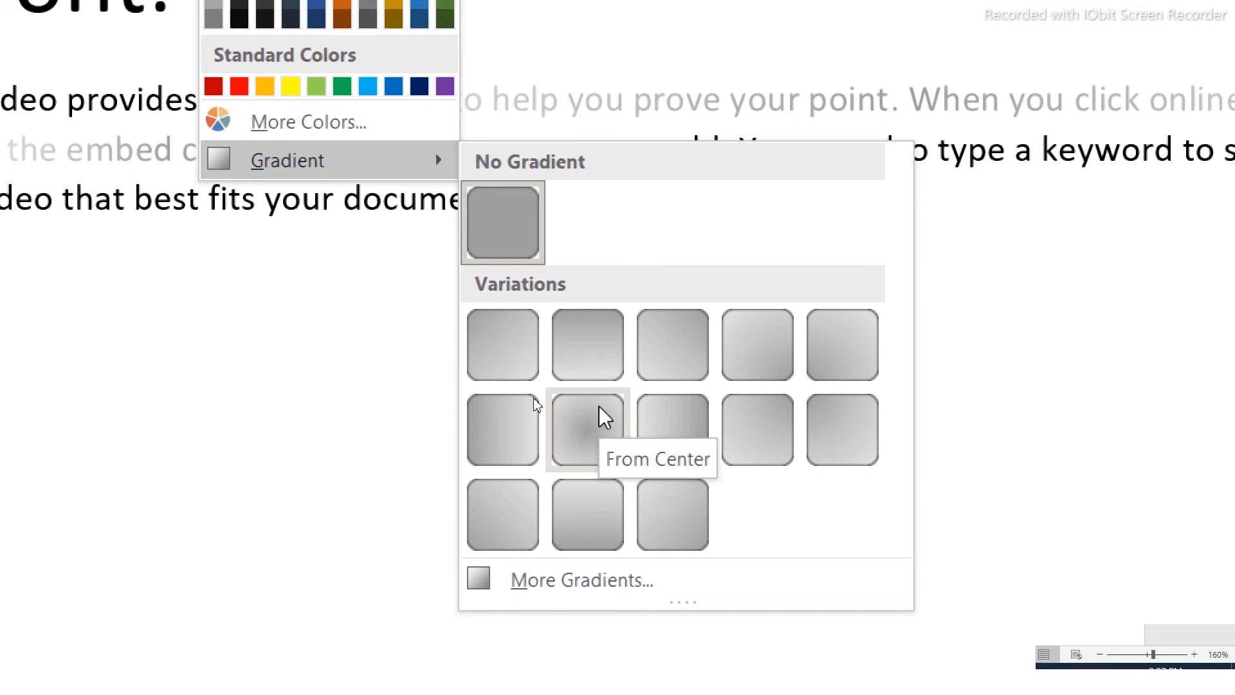
pyautogui.press('super+minus')
pyautogui.click(570, 484)
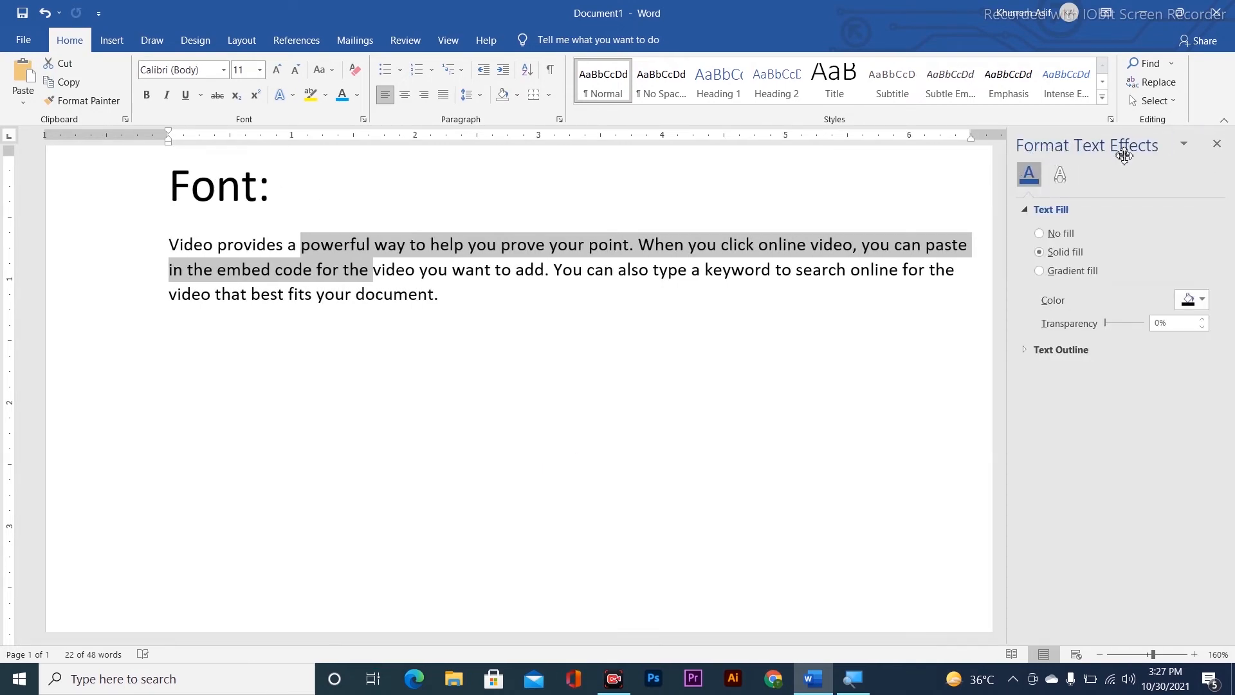
pyautogui.press('super+plus')
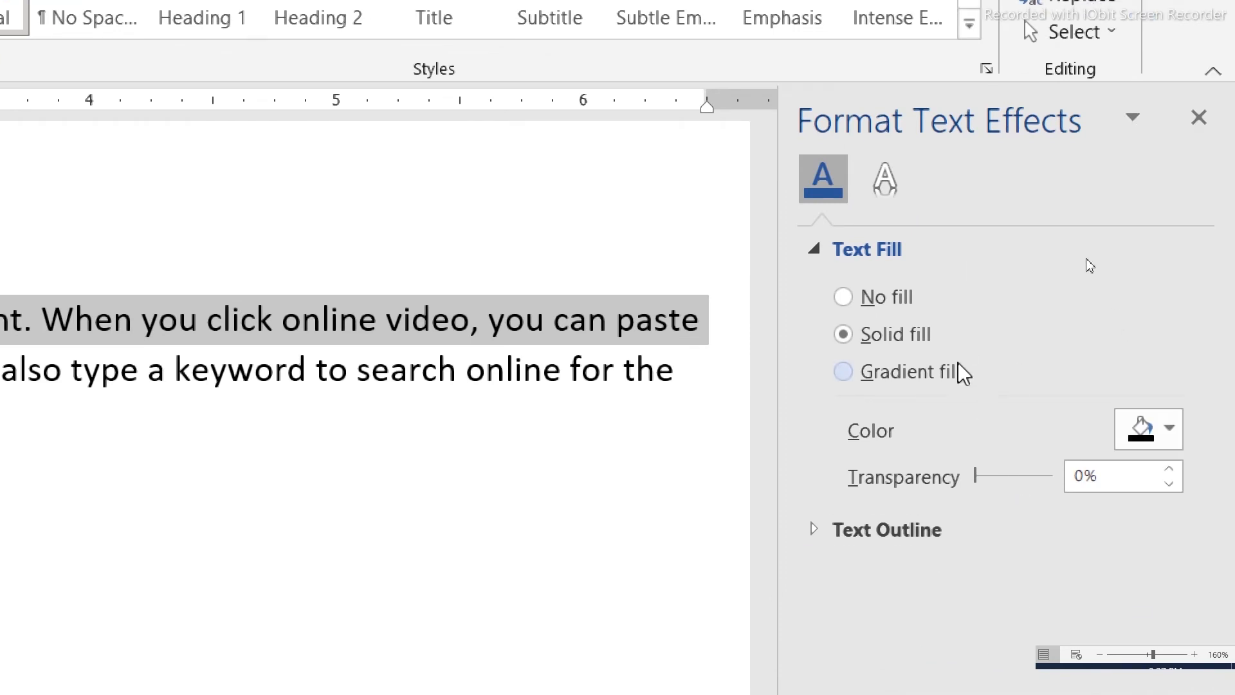
# Step: Set the selected text to a gradient fill of the Linear type, looking over the preset gradients
pyautogui.click(924, 373)
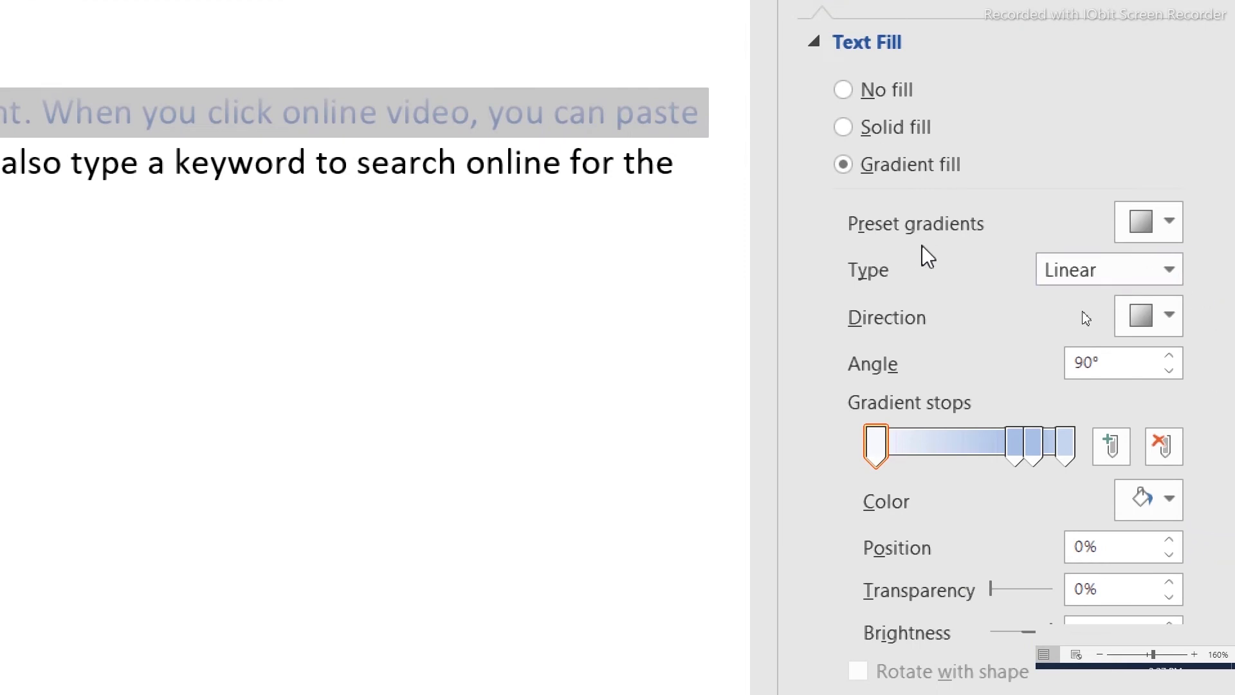
pyautogui.click(1175, 225)
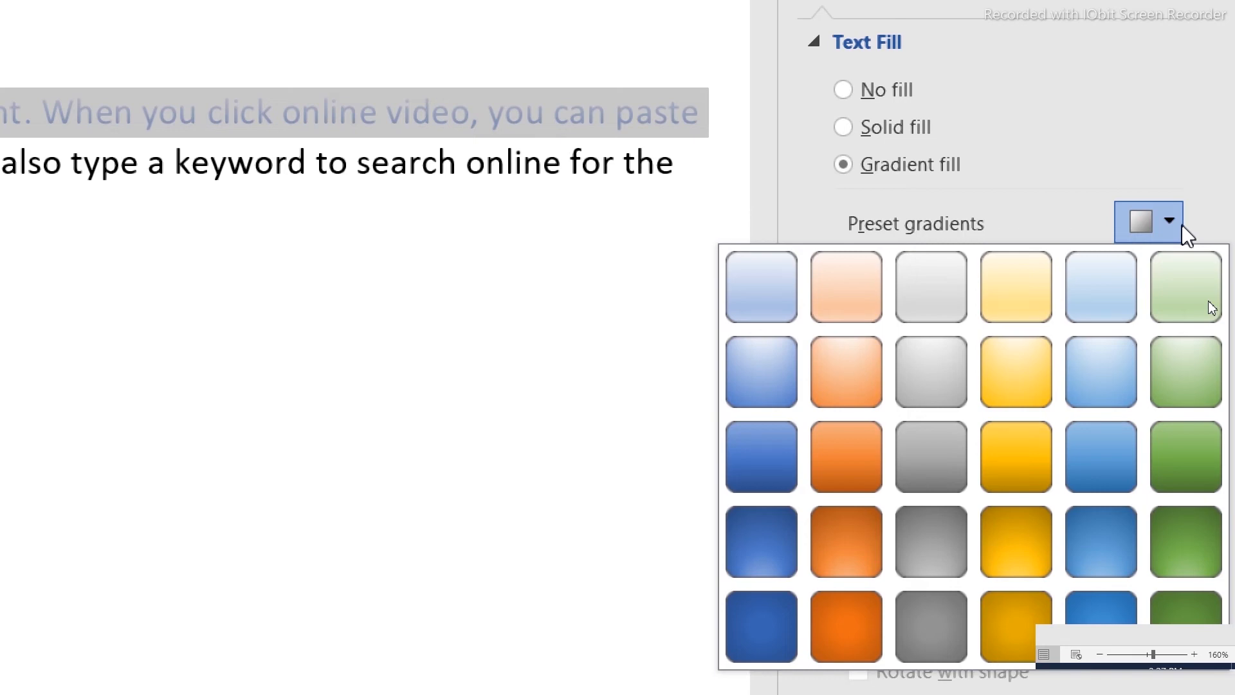
pyautogui.click(1181, 226)
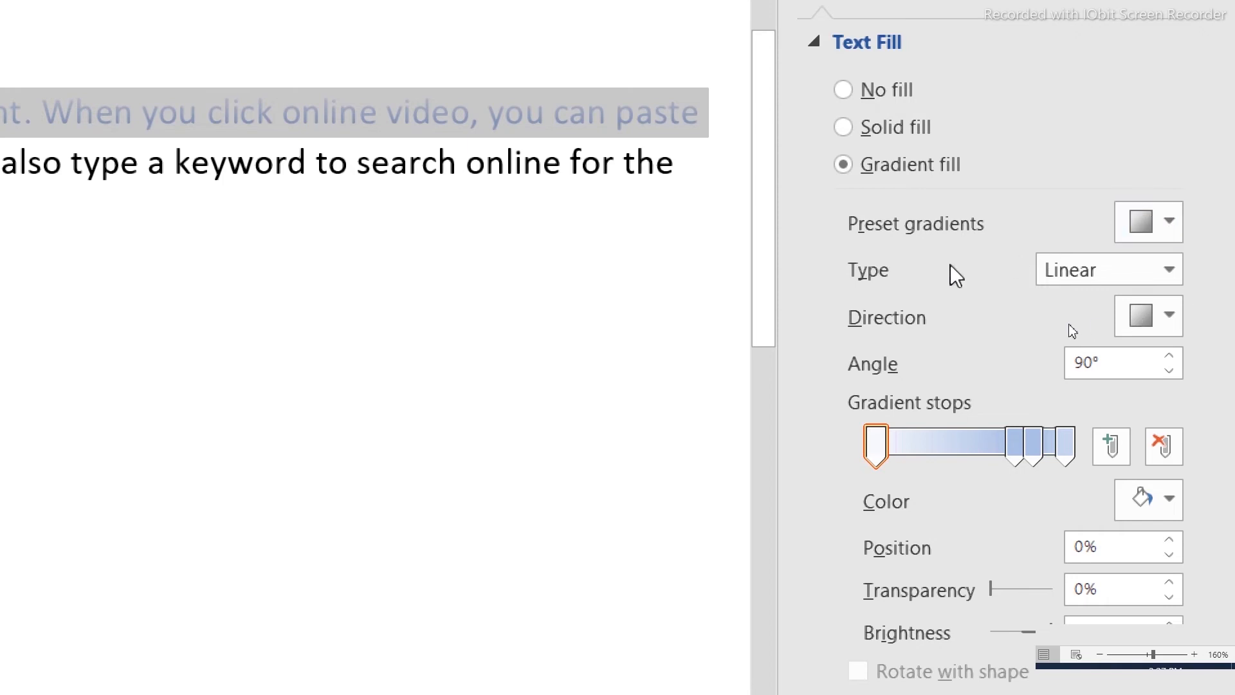
pyautogui.click(1170, 269)
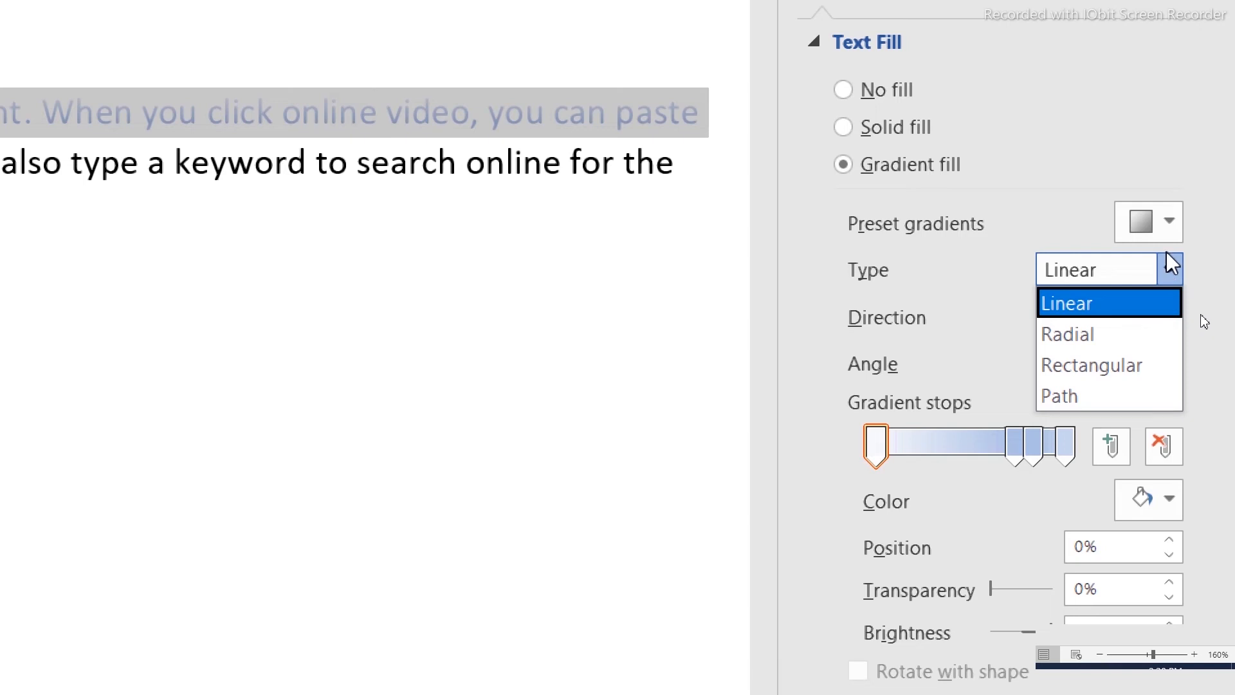
pyautogui.click(1100, 302)
# Step: Move the two middle gradient stops to 38% and 71%, and colour the 38% stop dark blue-gray
pyautogui.moveTo(1015, 445)
pyautogui.mouseDown()
pyautogui.moveTo(927, 442)
pyautogui.moveTo(1034, 444)
pyautogui.moveTo(1002, 447)
pyautogui.moveTo(1013, 446)
pyautogui.mouseUp()
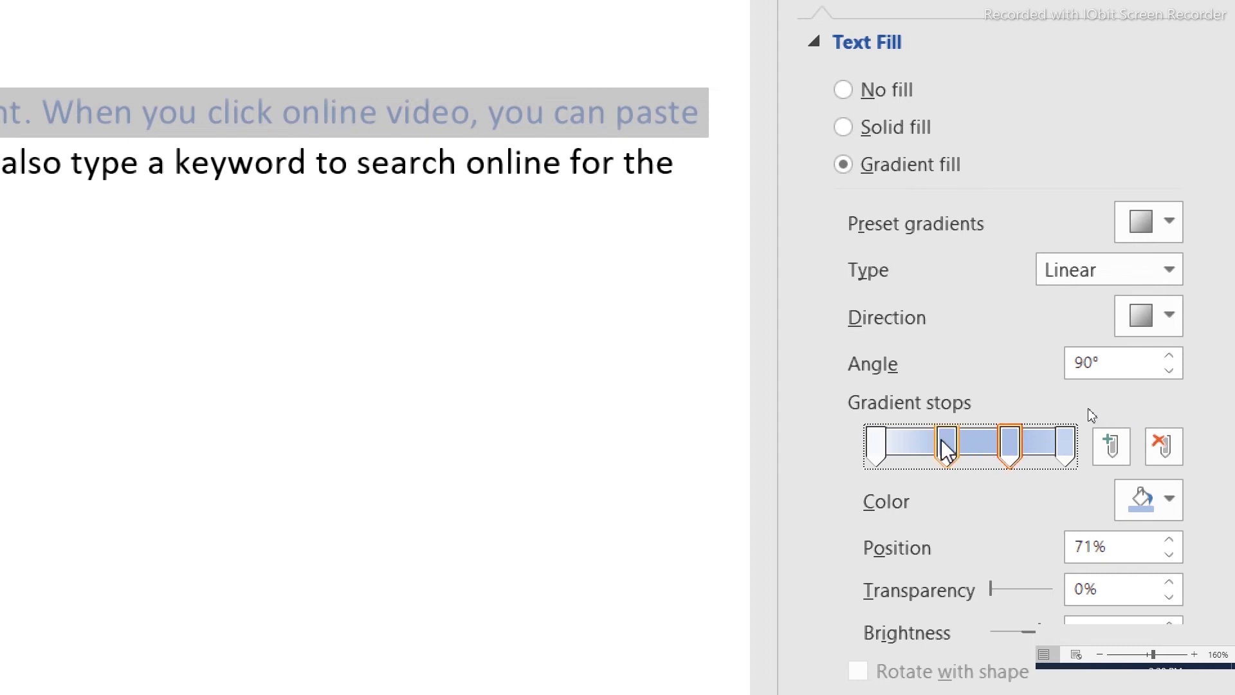
pyautogui.moveTo(948, 450)
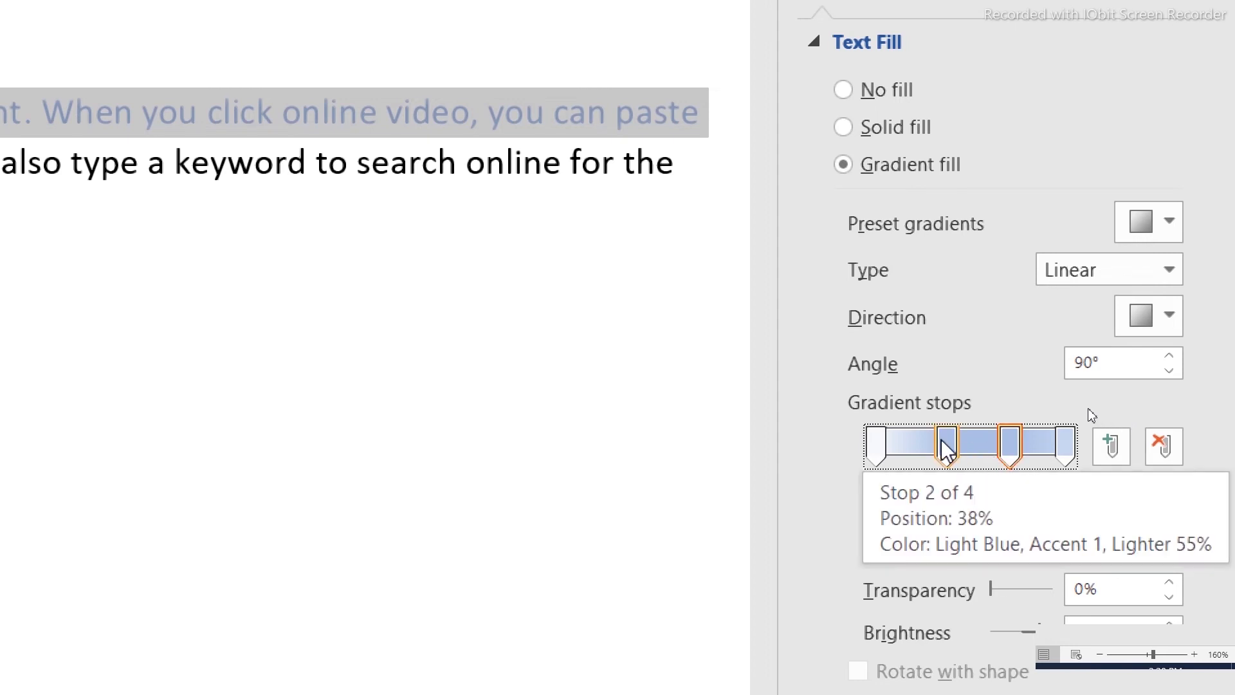
pyautogui.click(948, 448)
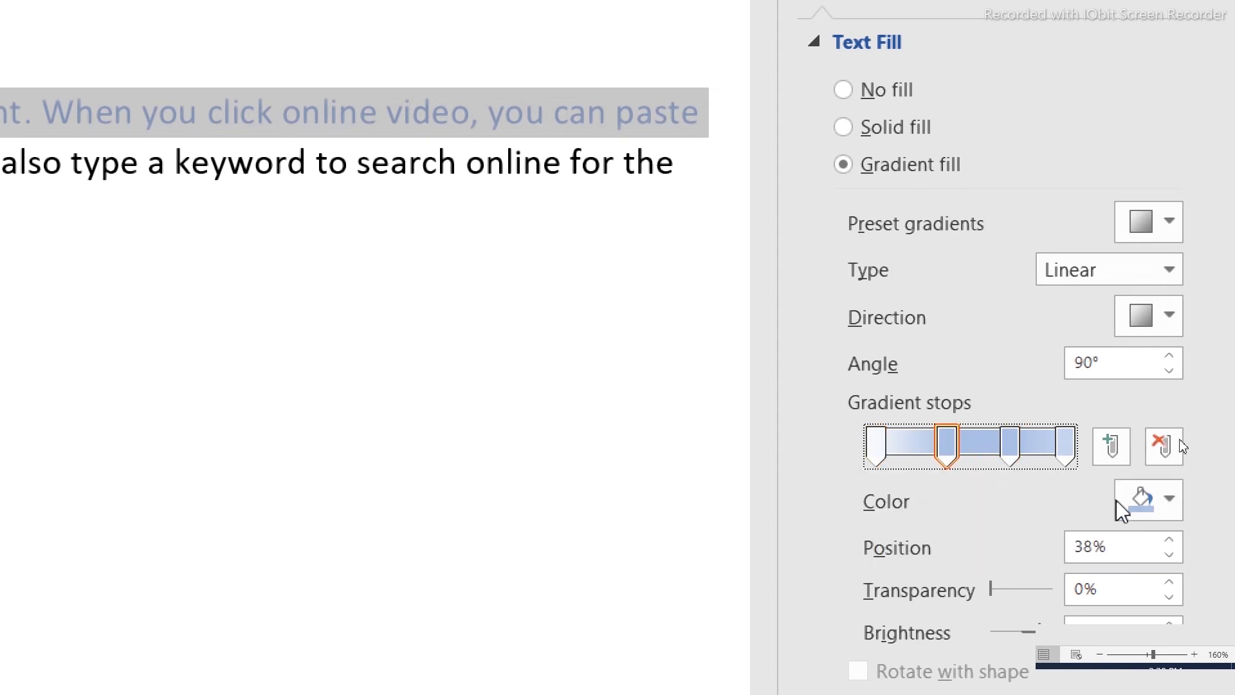
pyautogui.click(1142, 501)
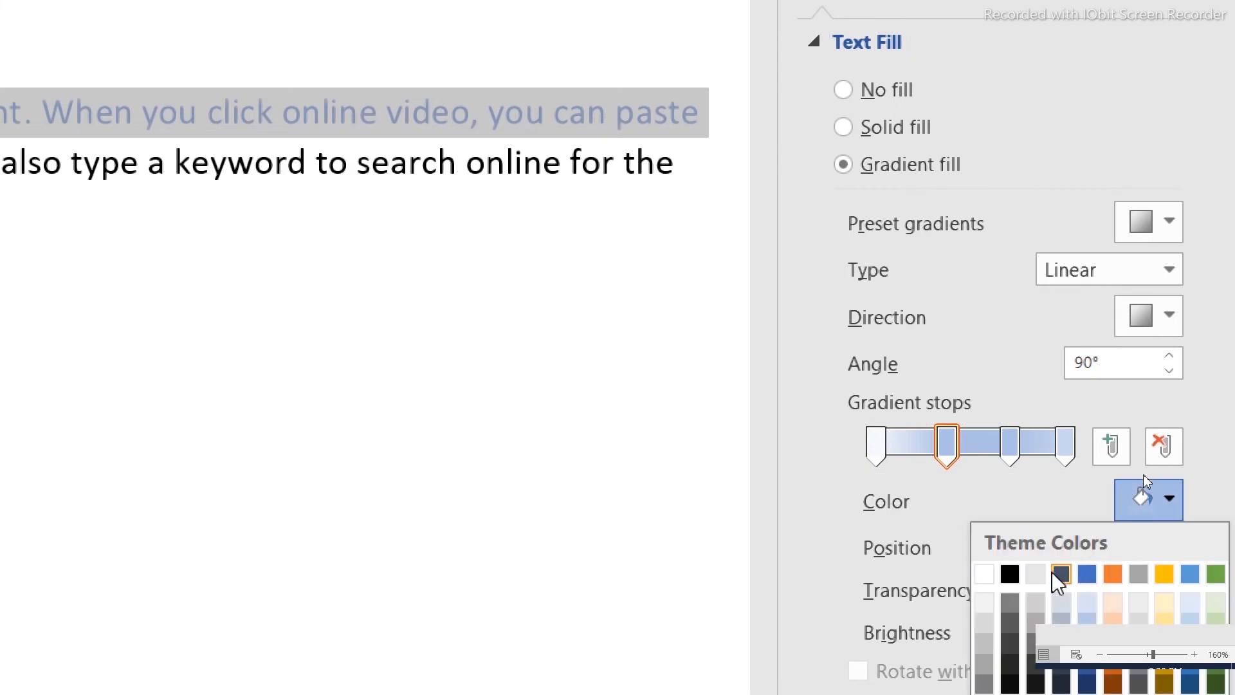
pyautogui.click(1058, 572)
# Step: Colour the 71% gradient stop gold and the 100% stop green
pyautogui.click(1010, 451)
pyautogui.click(1166, 498)
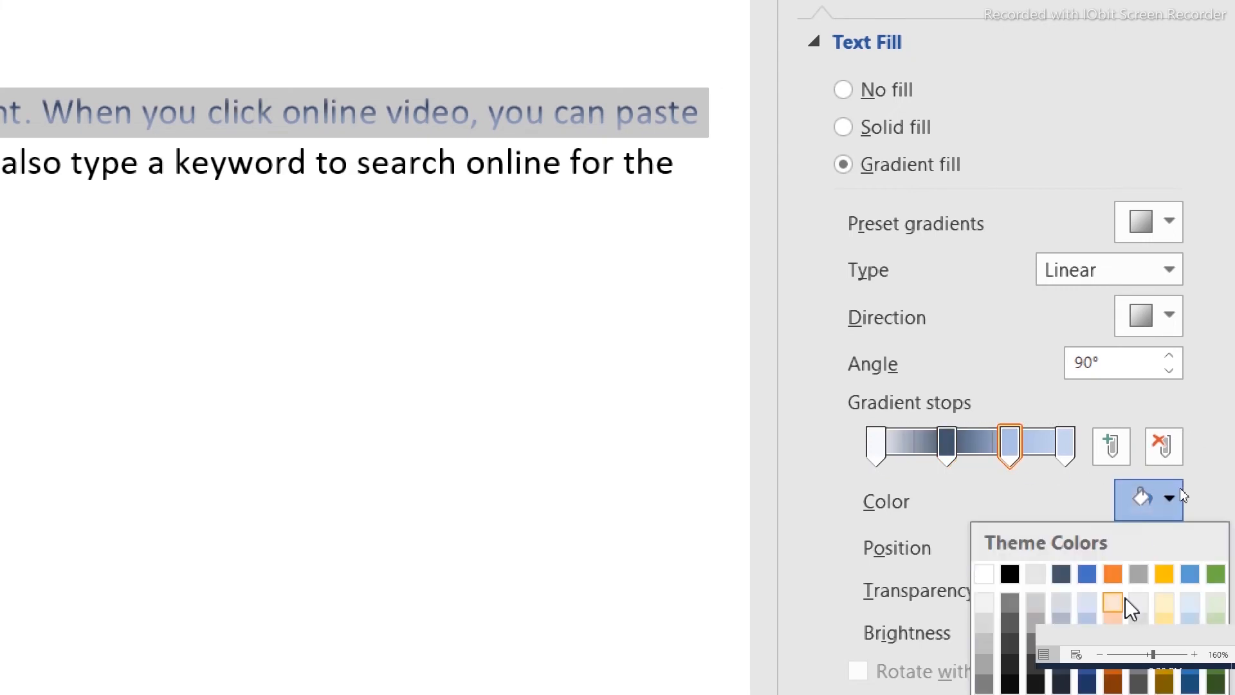
pyautogui.click(1165, 573)
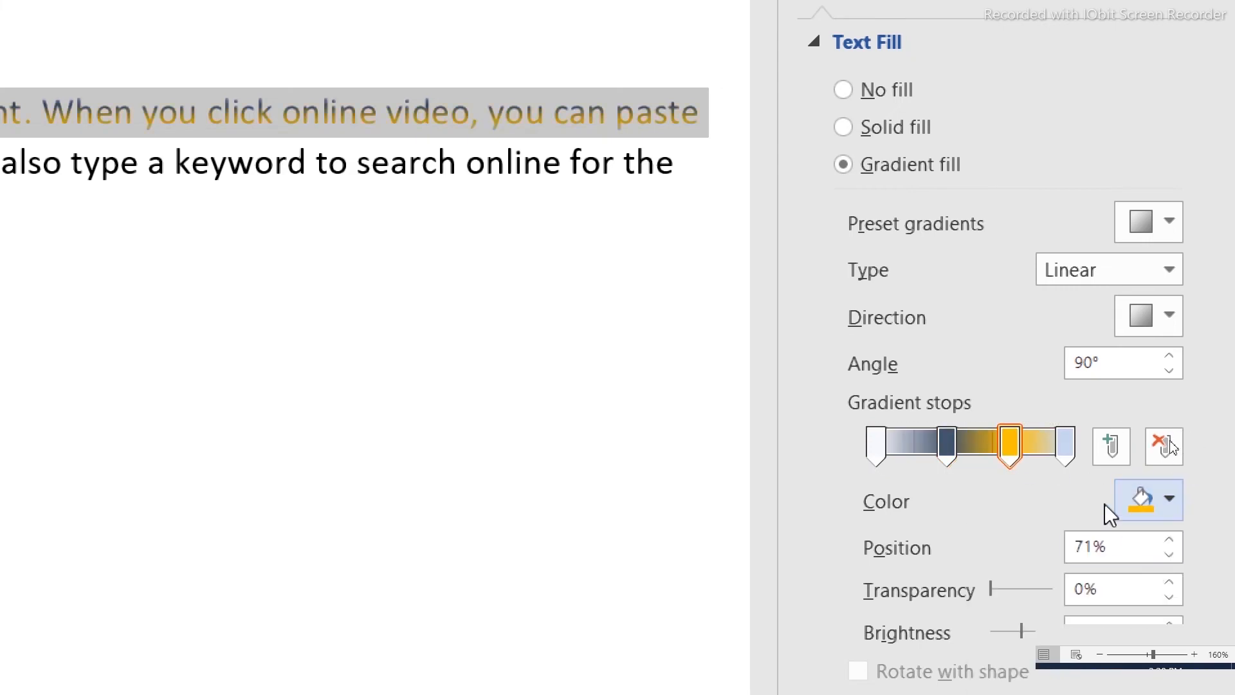
pyautogui.click(1063, 451)
pyautogui.click(1167, 499)
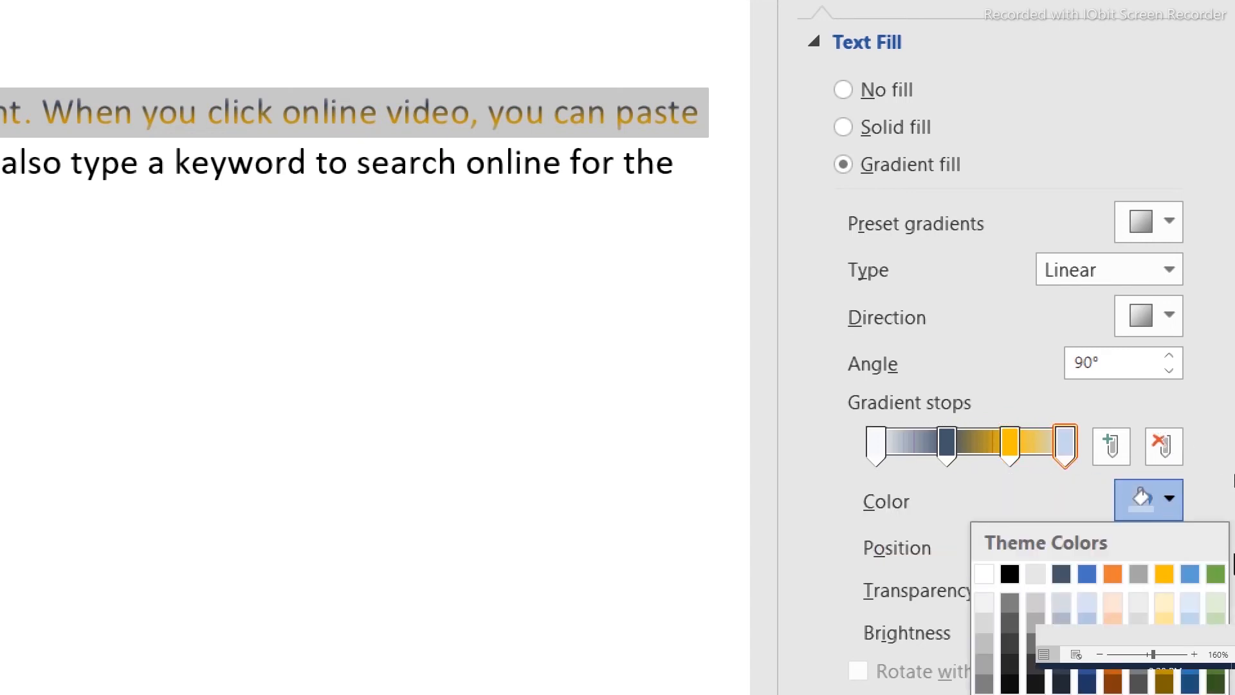
pyautogui.click(1216, 573)
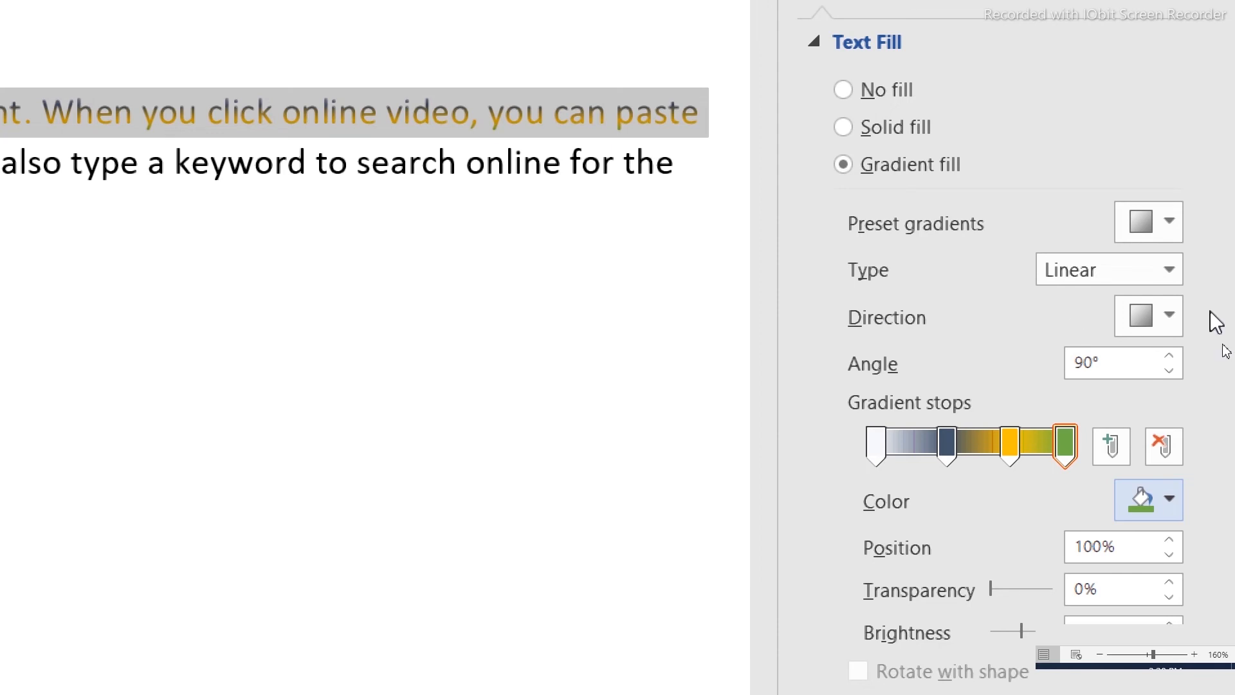
# Step: Change the selected text's gradient to the Radial type with the From Top Right Corner direction and close the text effects settings
pyautogui.click(1163, 325)
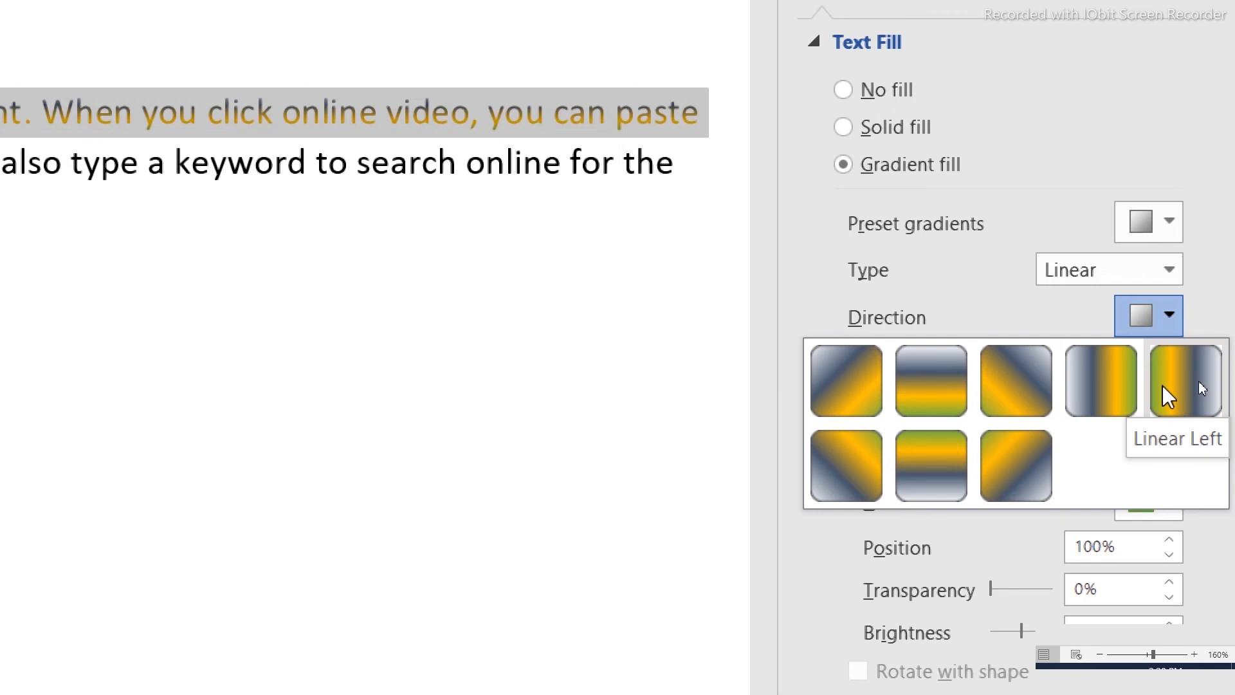
pyautogui.click(1168, 269)
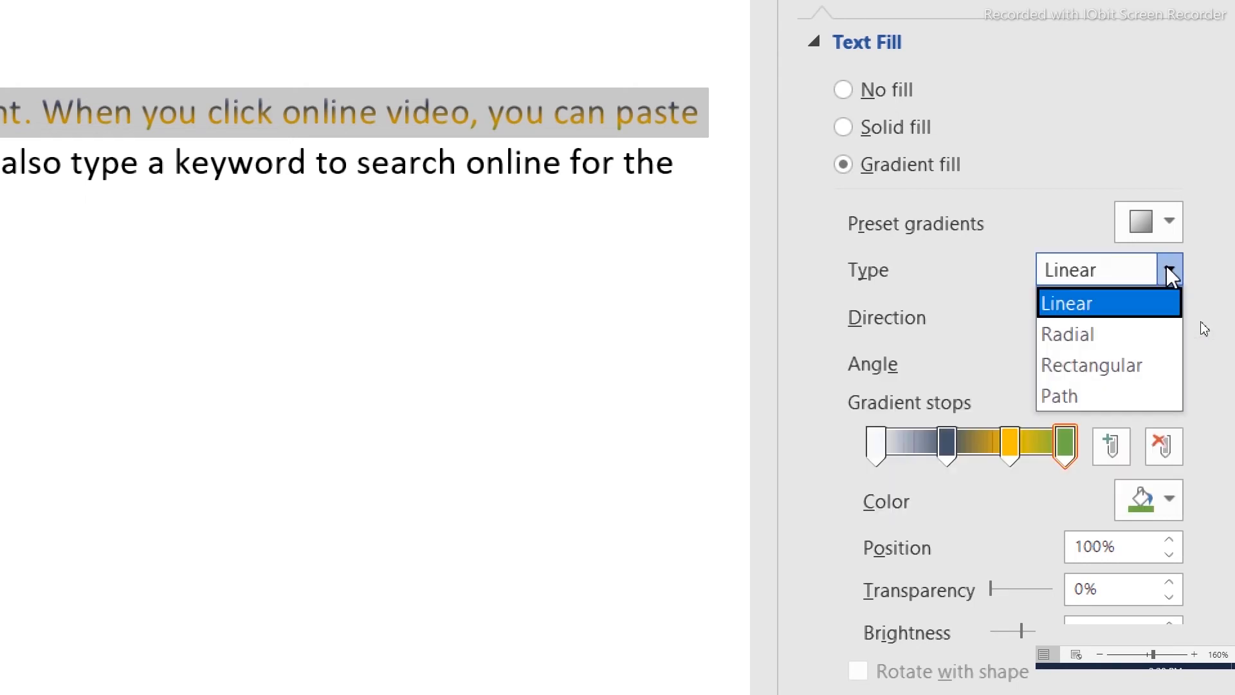
pyautogui.click(1091, 342)
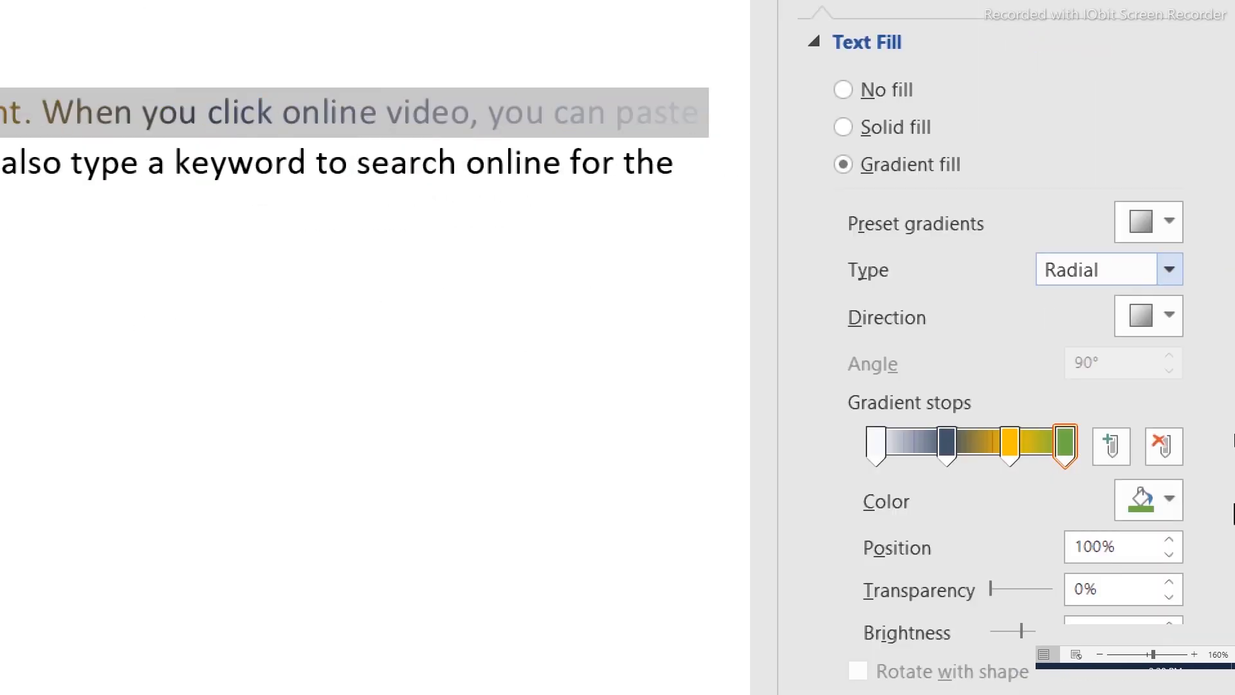
pyautogui.click(1149, 330)
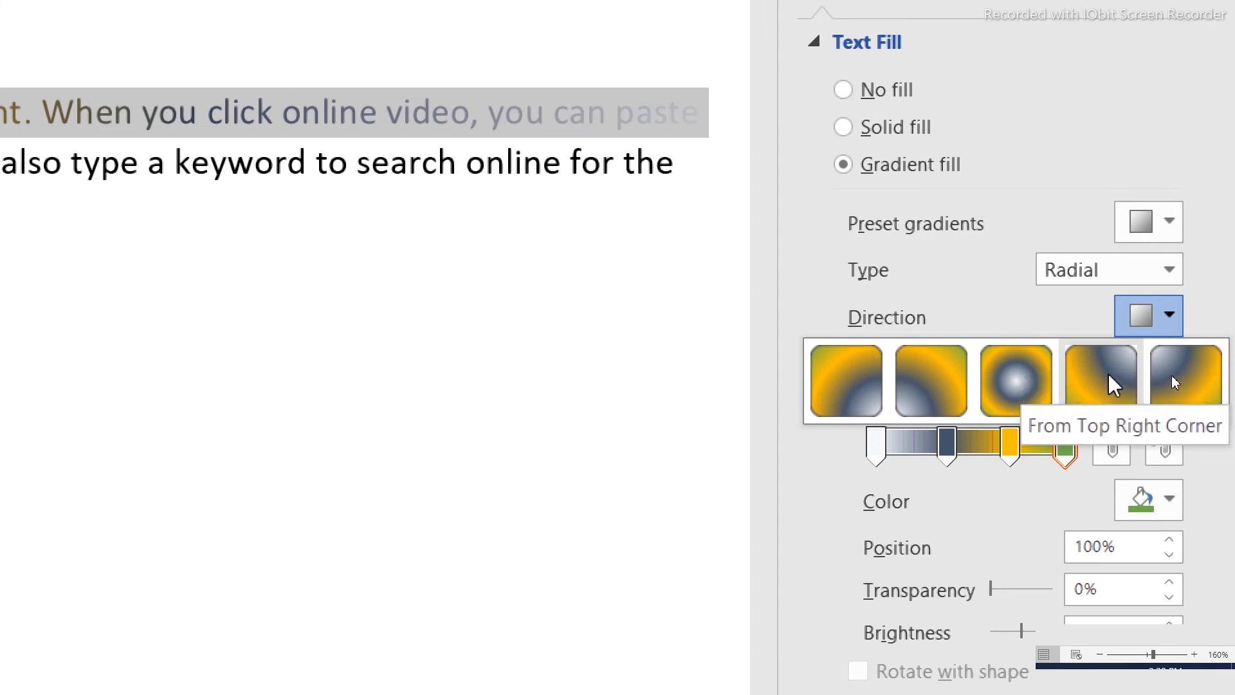
pyautogui.click(1084, 373)
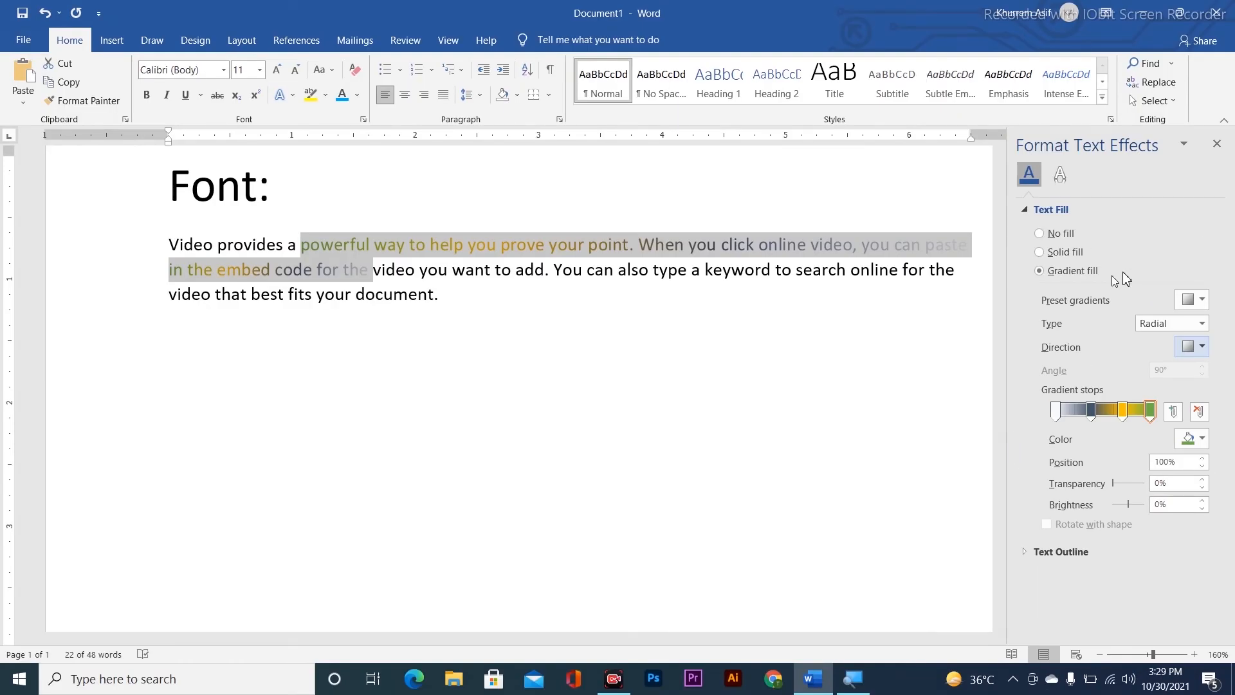
pyautogui.click(1216, 143)
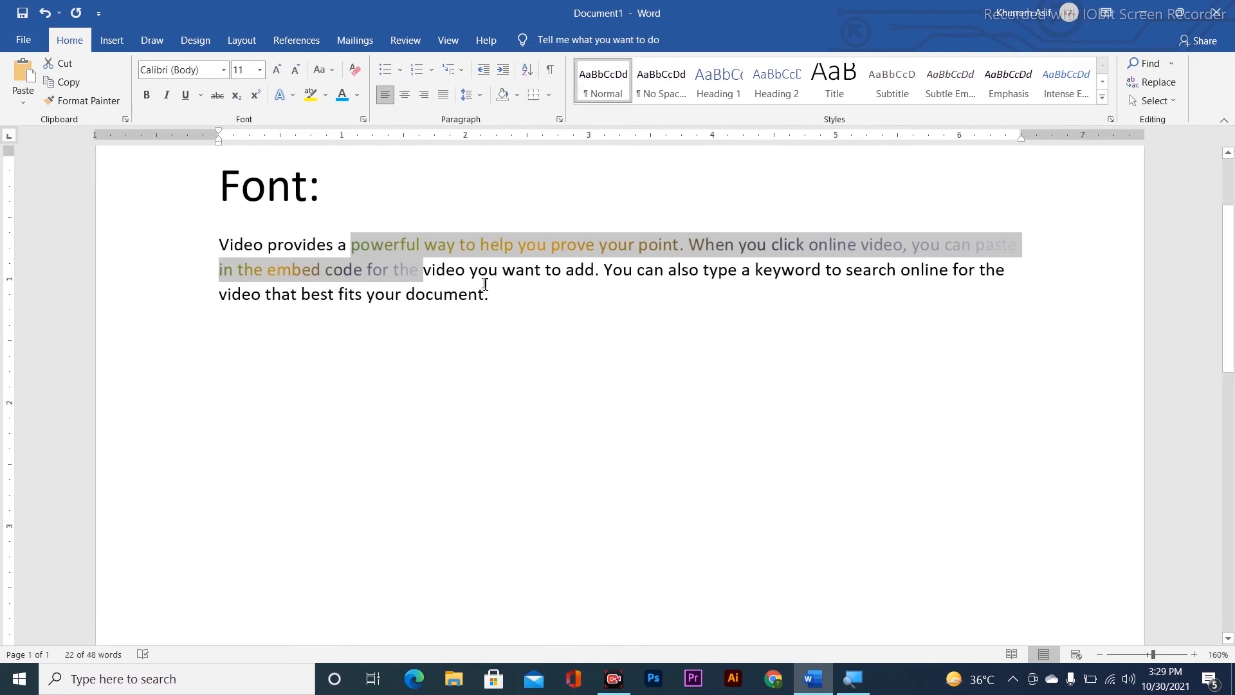
# Step: Delete the heading and paragraph and generate a new sample paragraph with =rand(1)
pyautogui.scroll(3, 485, 284)
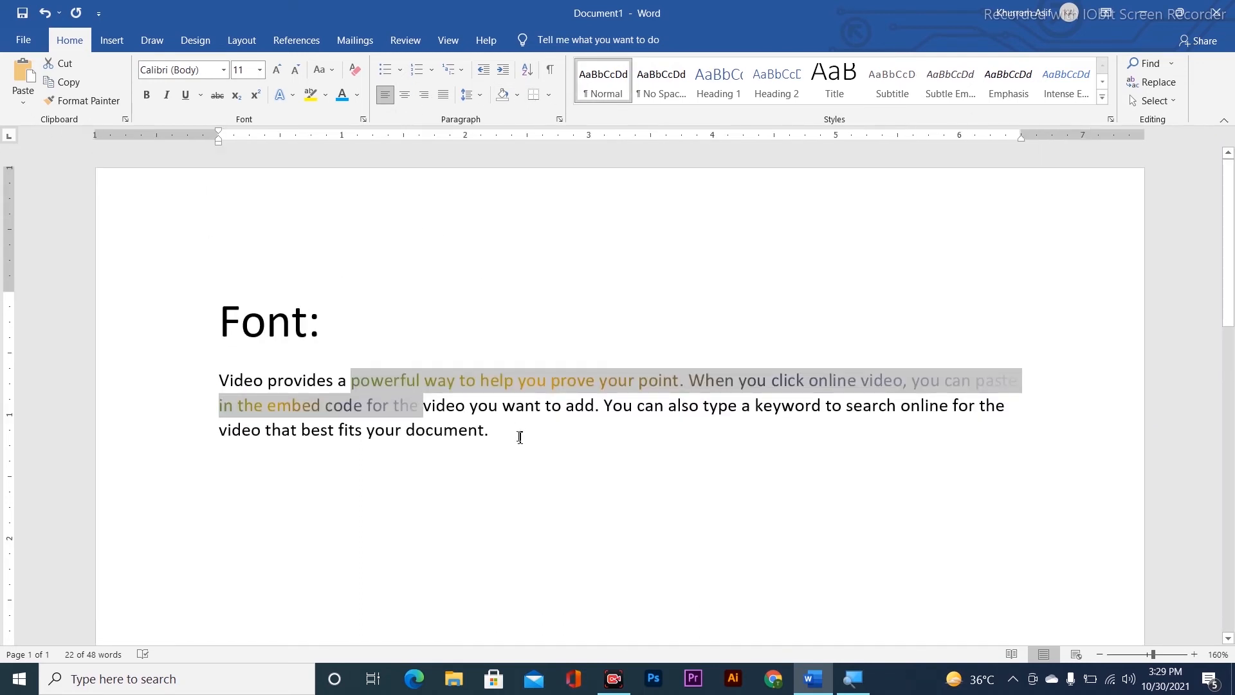
pyautogui.moveTo(519, 437); pyautogui.dragTo(195, 359)
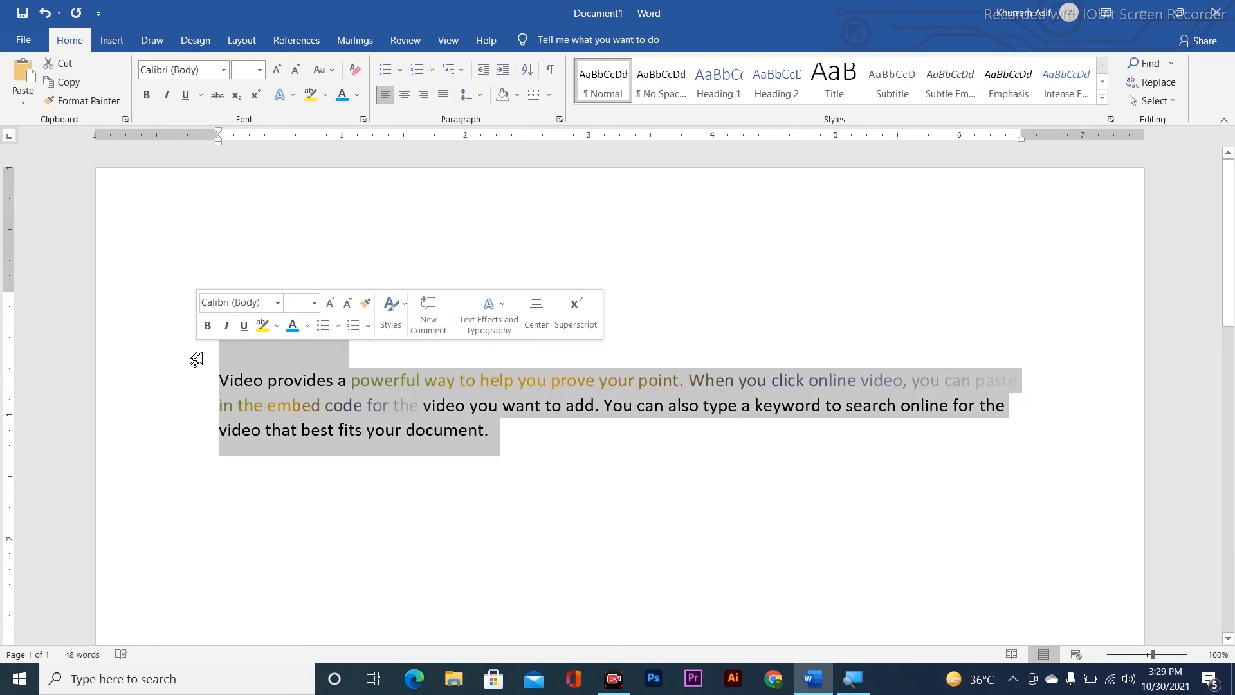
pyautogui.press('Delete')
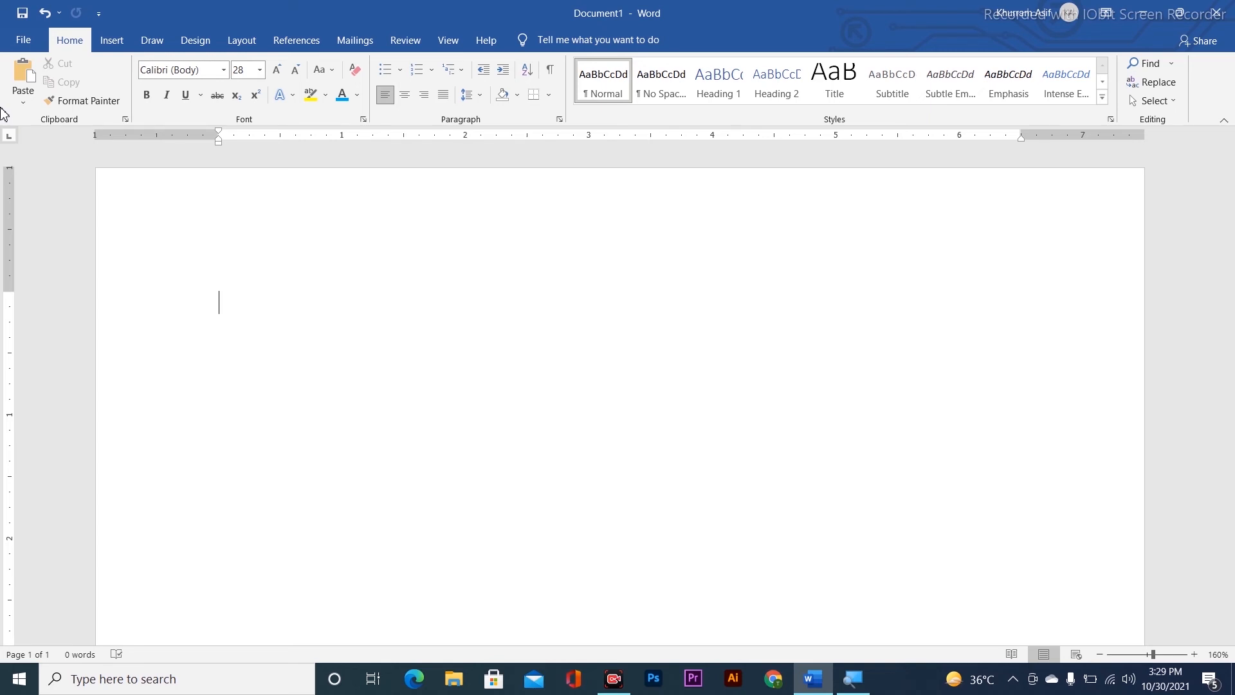
pyautogui.write('=rand(1)')
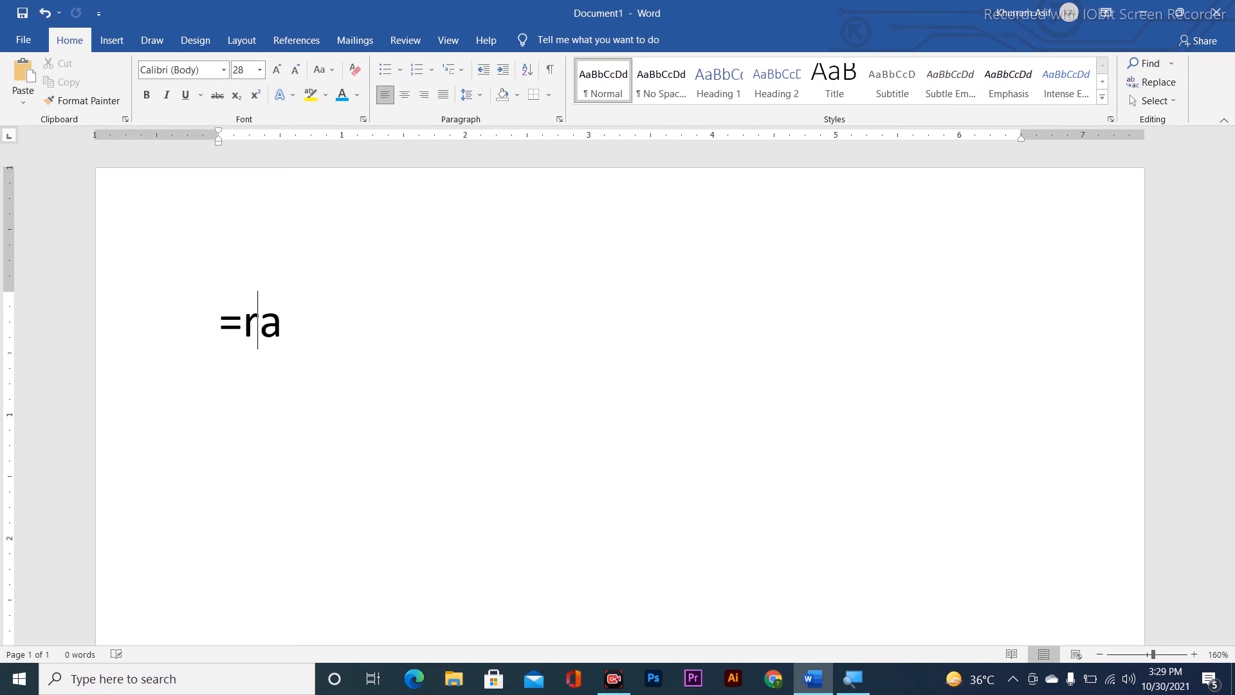
pyautogui.press('Return')
# Step: Clear the character formatting of the whole sample text and enlarge it to 12 pt
pyautogui.hotkey('ctrl', 'a')
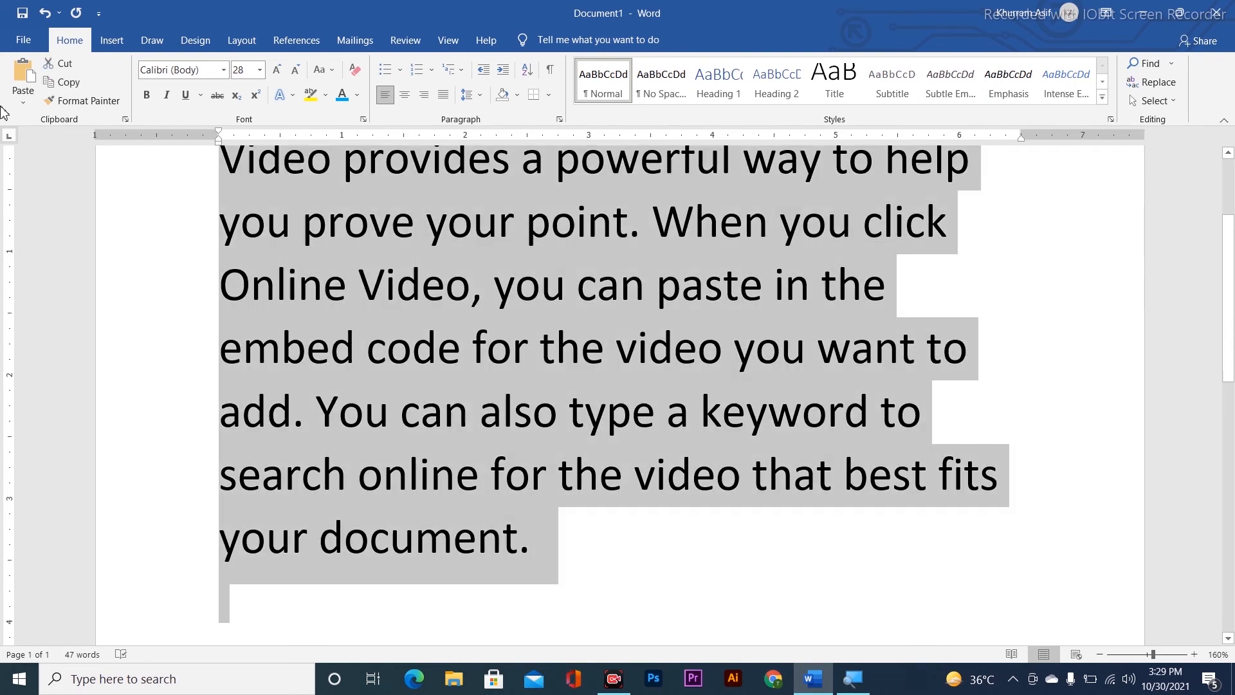
pyautogui.hotkey('ctrl', 'space')
pyautogui.scroll(1, 286, 291)
pyautogui.scroll(2, 286, 292)
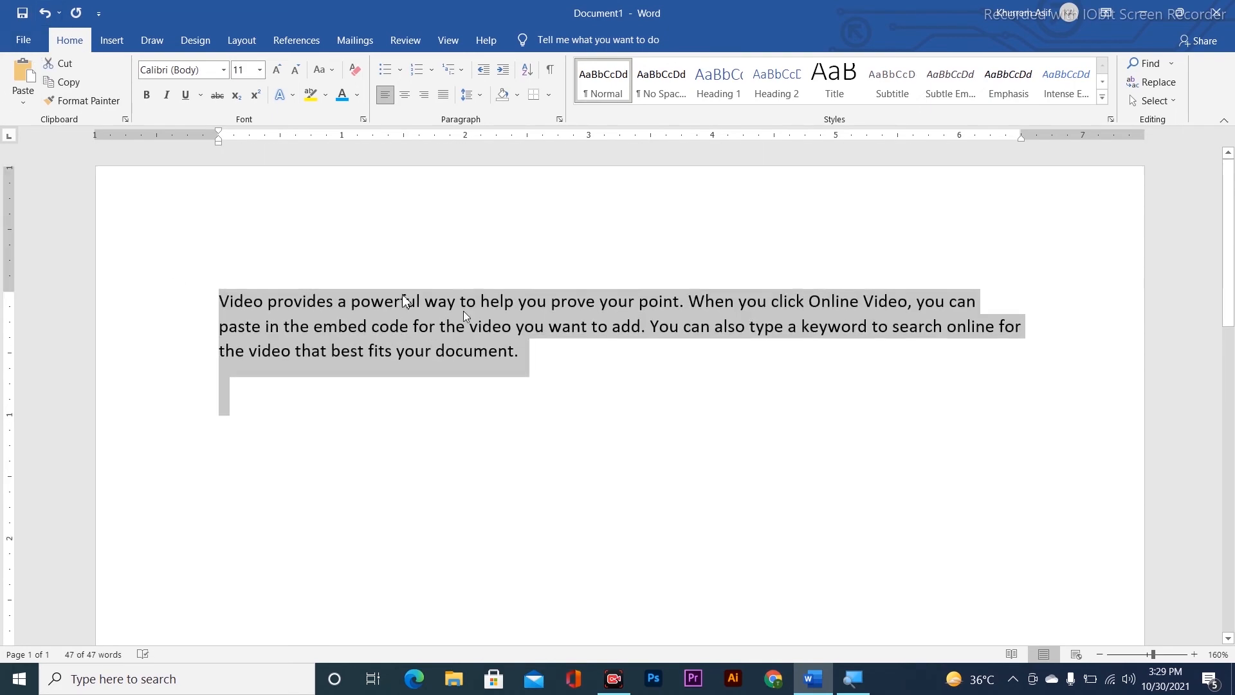
pyautogui.click(277, 70)
# Step: Set the sample paragraph's font to Lovelo Black and its font colour to light blue
pyautogui.click(168, 72)
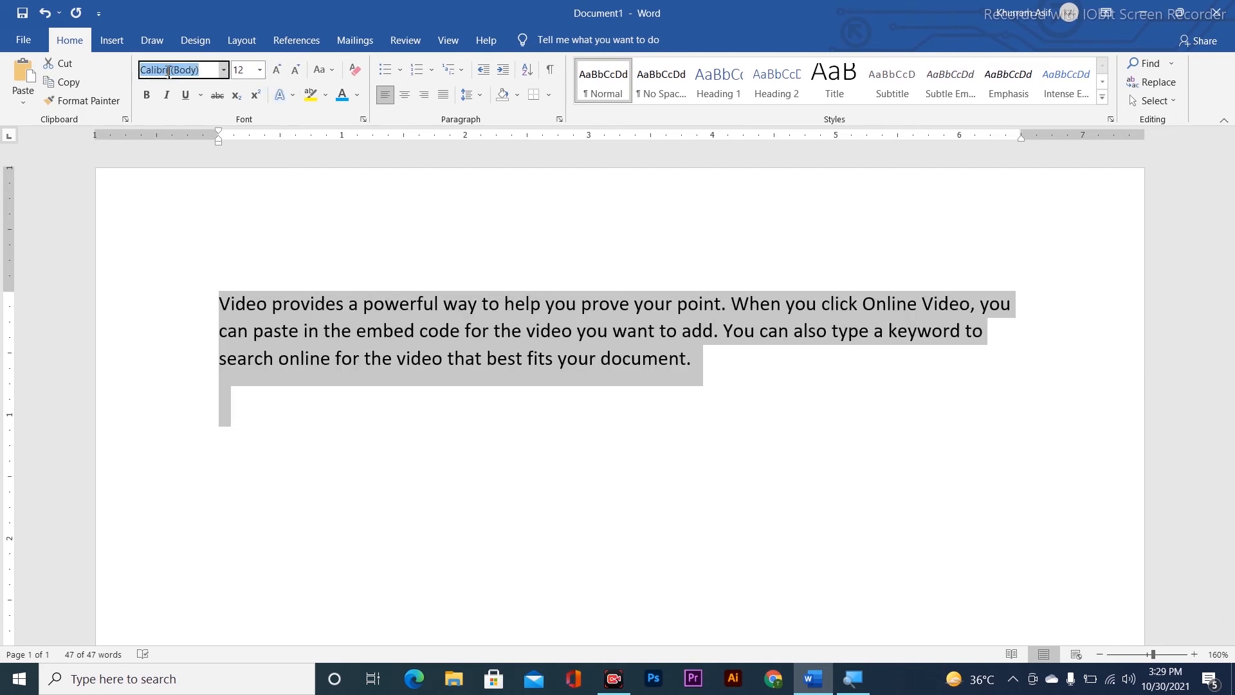
pyautogui.write('Lovelo Black')
pyautogui.press('Return')
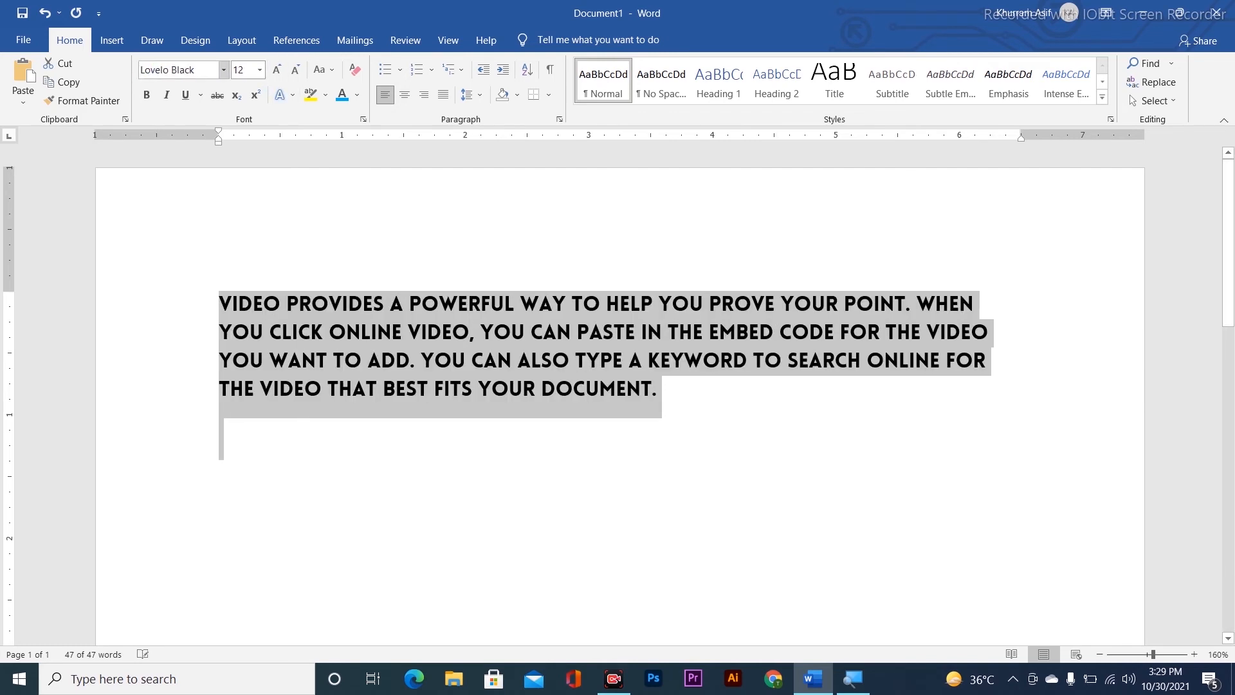
pyautogui.click(342, 95)
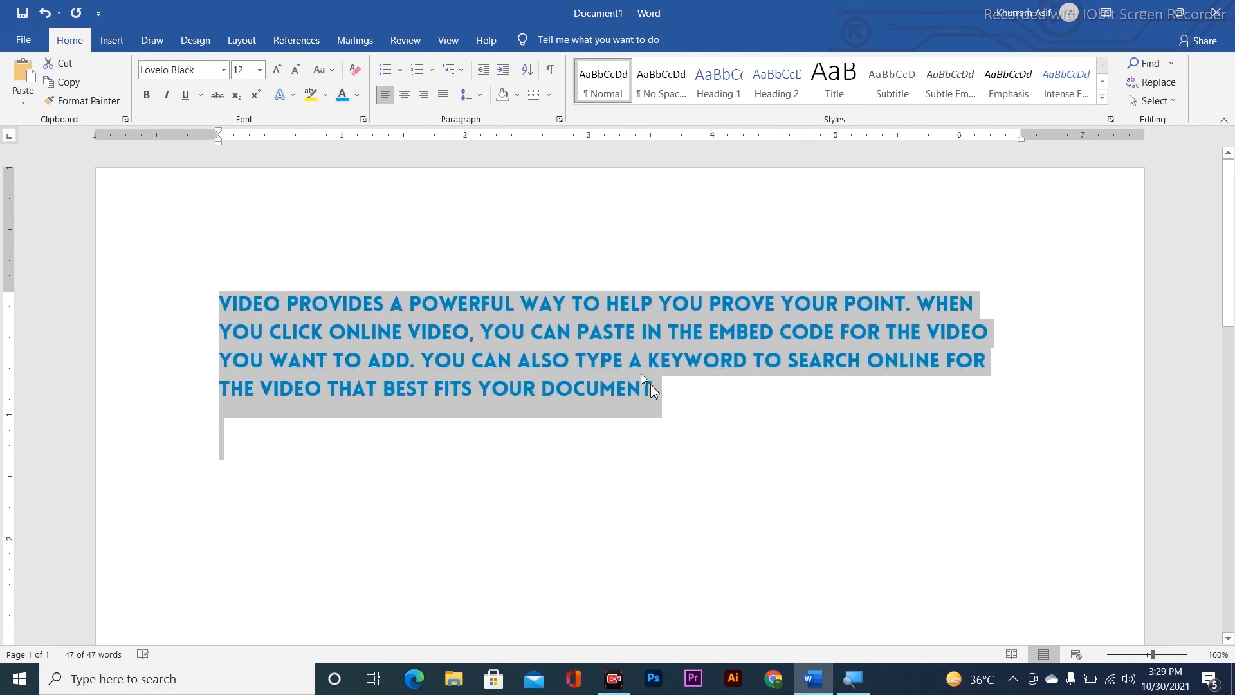
pyautogui.click(673, 393)
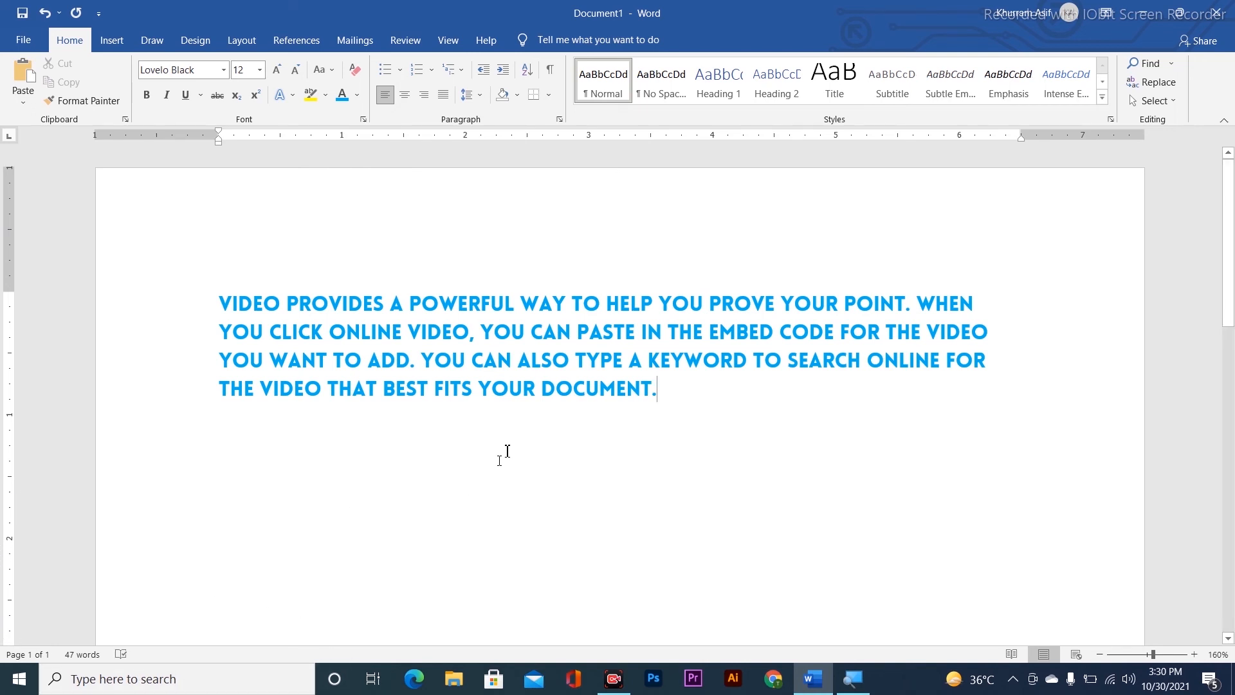
# Step: Set the paragraph's Lovelo Black, 12 pt, light blue font as the default for all documents based on the Normal.dotm template
pyautogui.moveTo(698, 408); pyautogui.dragTo(147, 303)
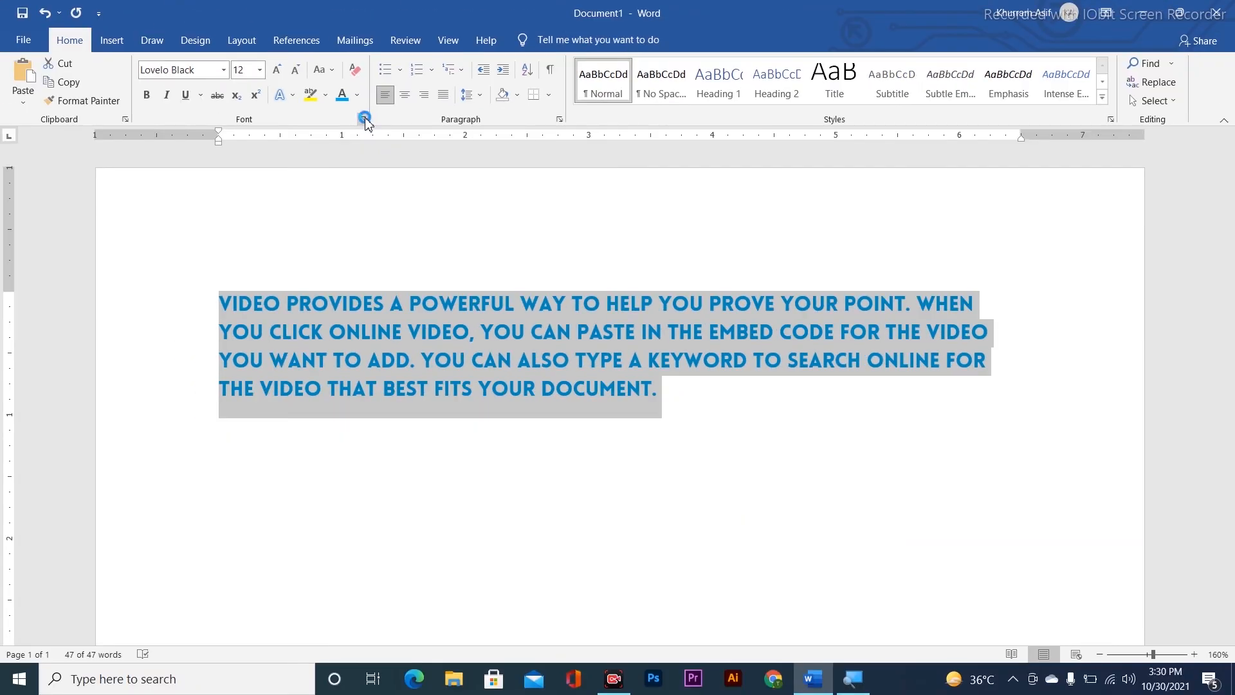
pyautogui.click(364, 119)
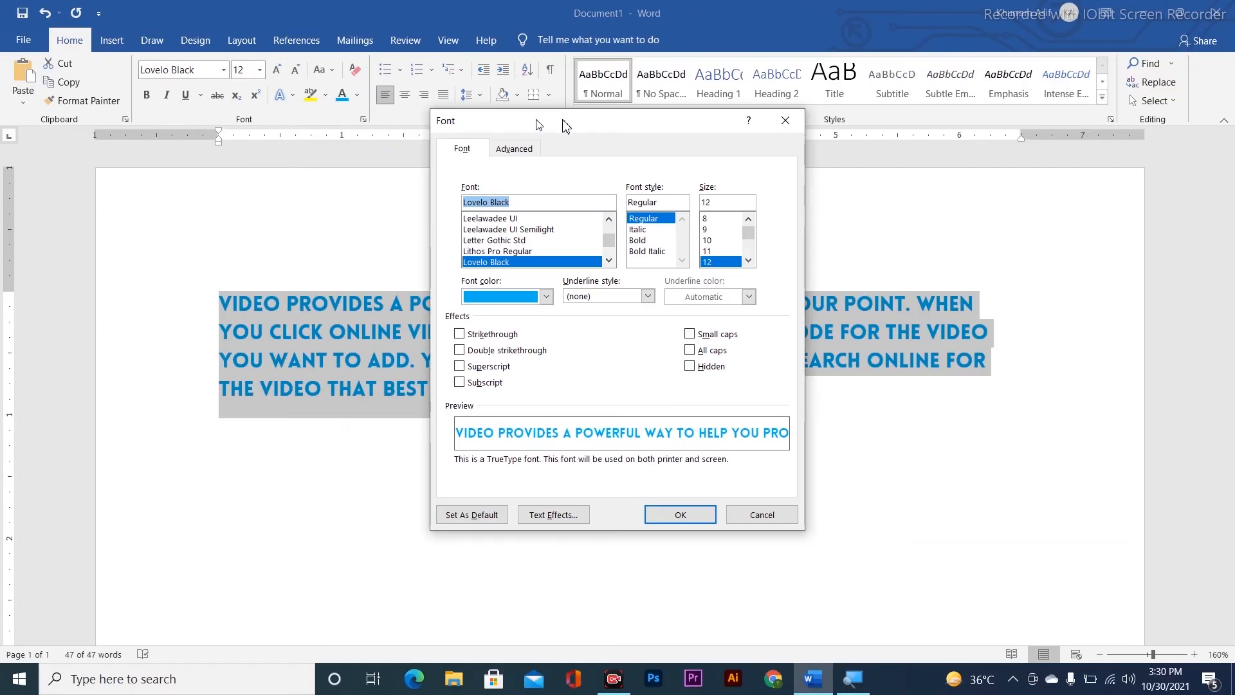
pyautogui.moveTo(566, 121); pyautogui.dragTo(682, 106)
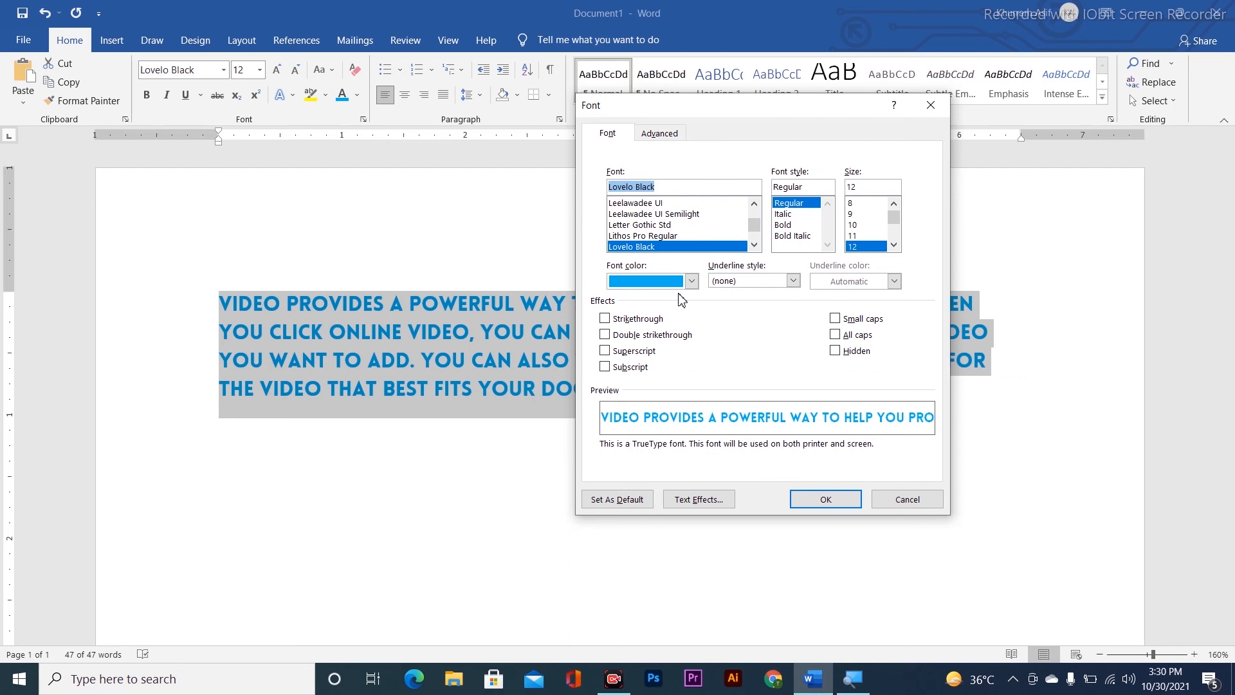
pyautogui.click(615, 502)
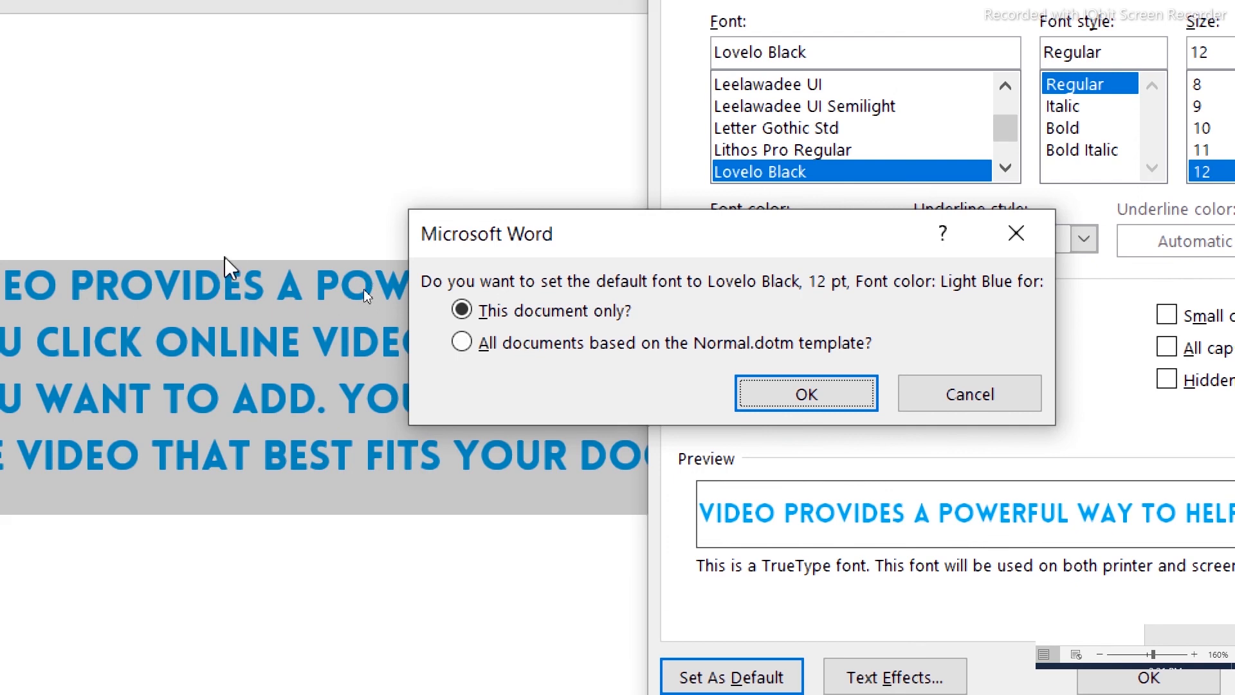
pyautogui.click(484, 346)
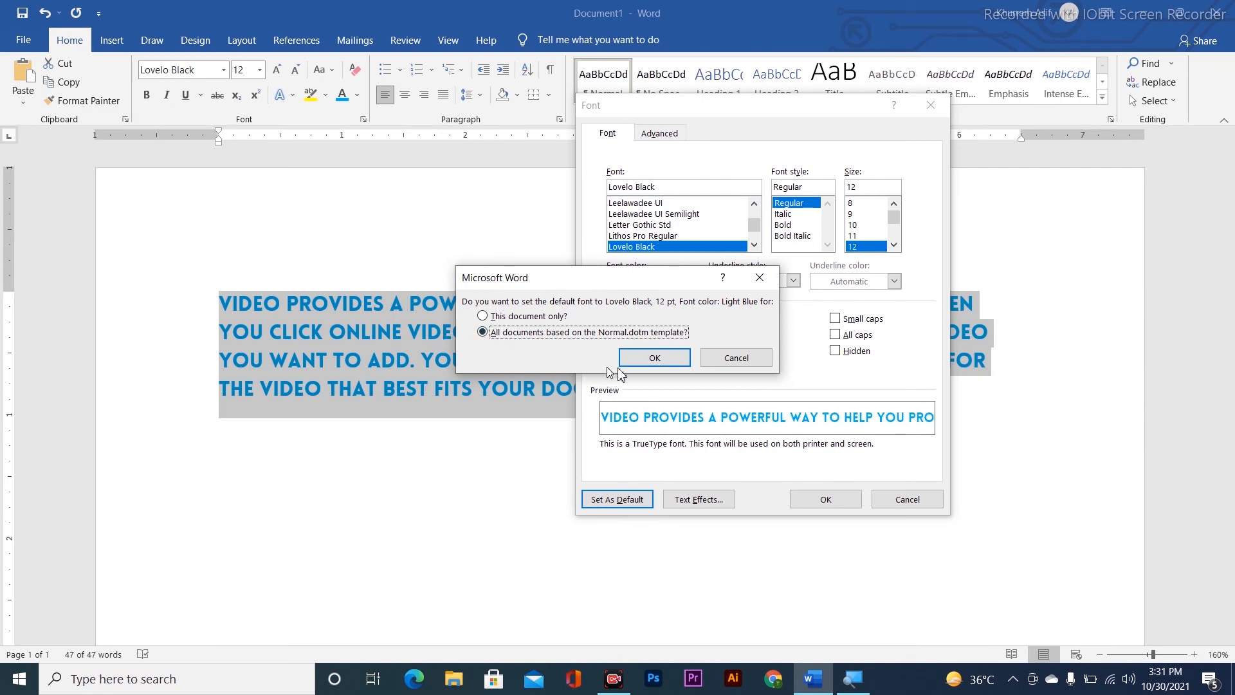
pyautogui.click(654, 358)
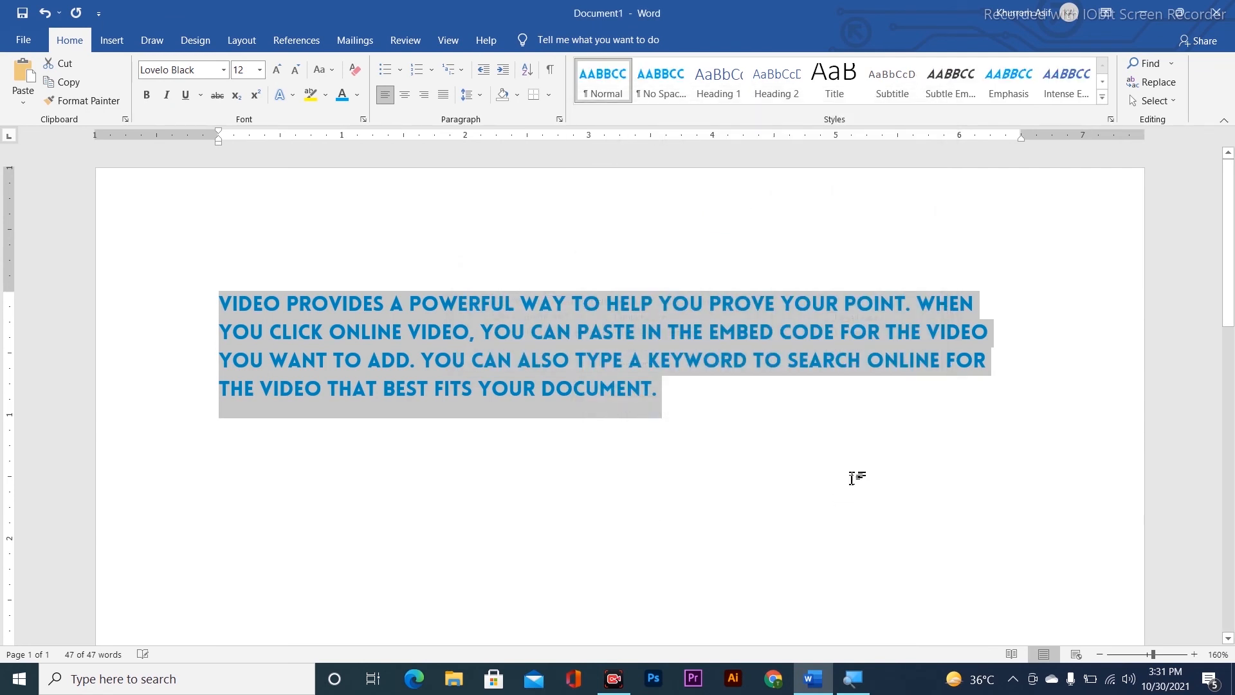
# Step: Restart Word with the winword command without saving the current document, and create a blank document
pyautogui.click(1218, 13)
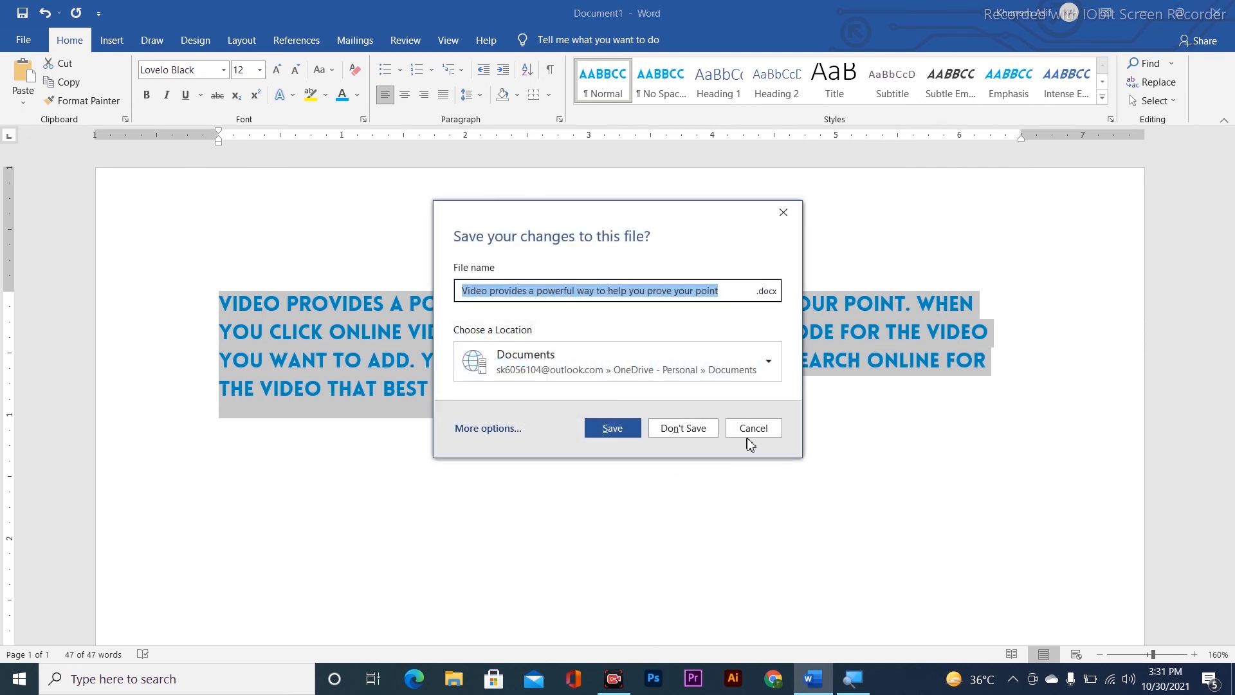
pyautogui.click(686, 429)
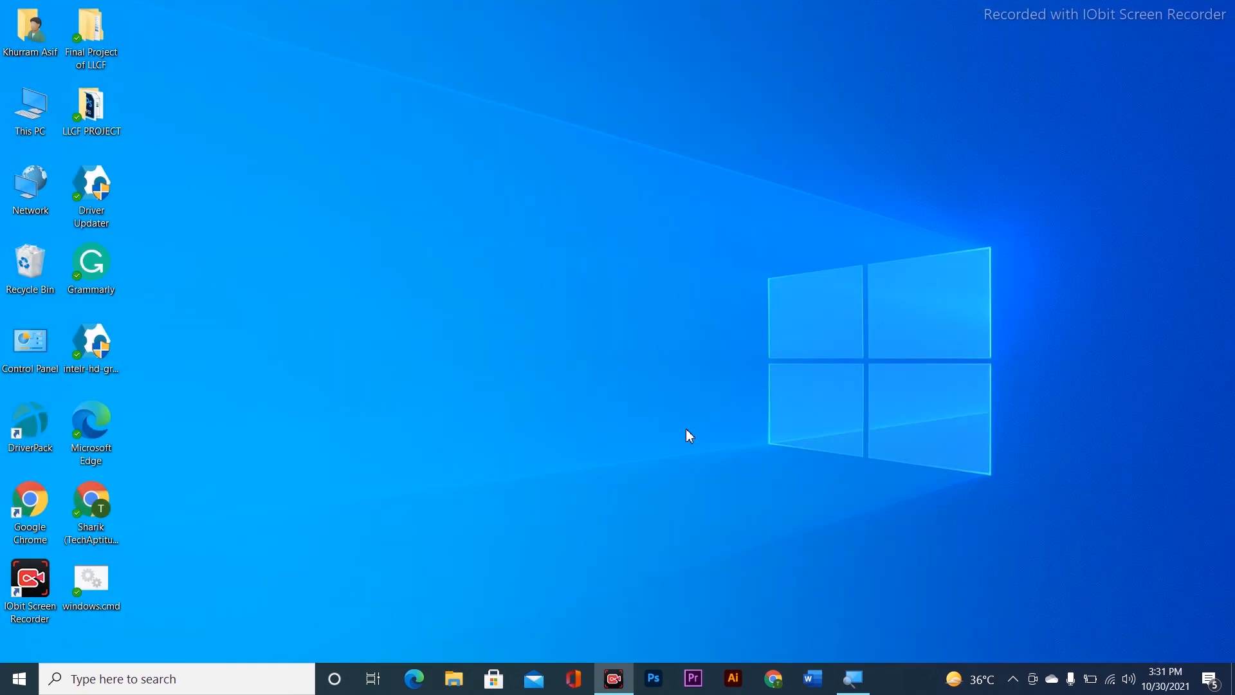
pyautogui.press('super+r')
pyautogui.write('win')
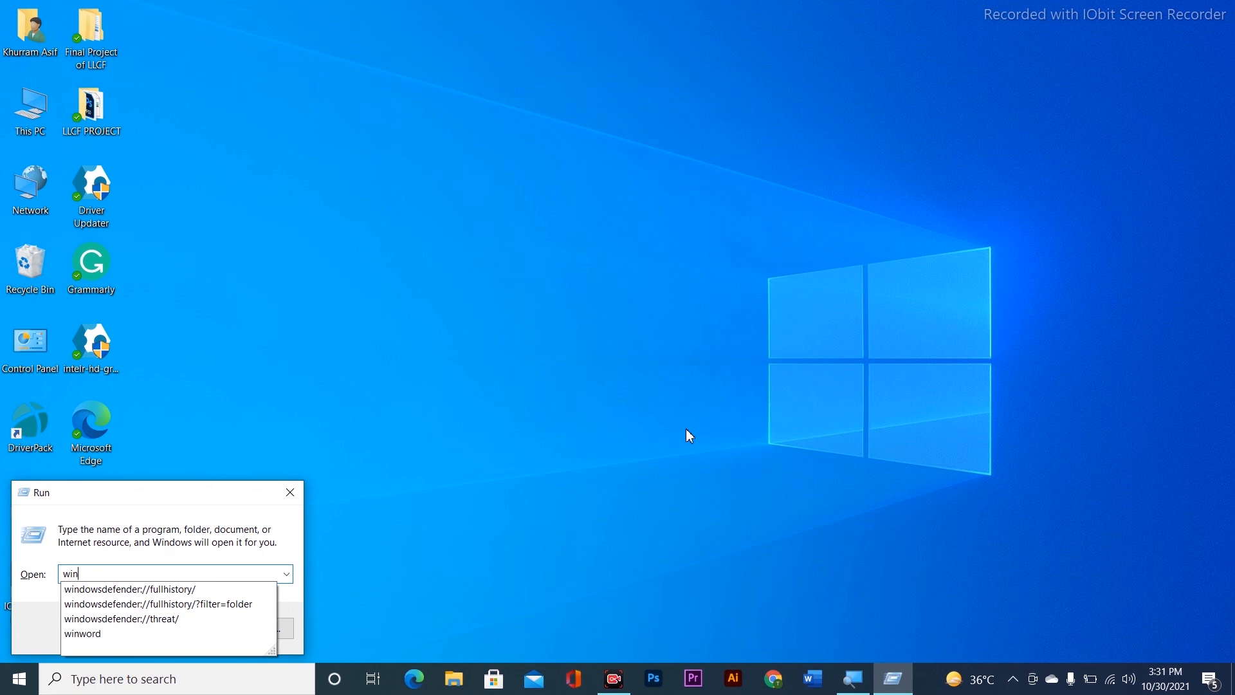
pyautogui.write('word')
pyautogui.press('Return')
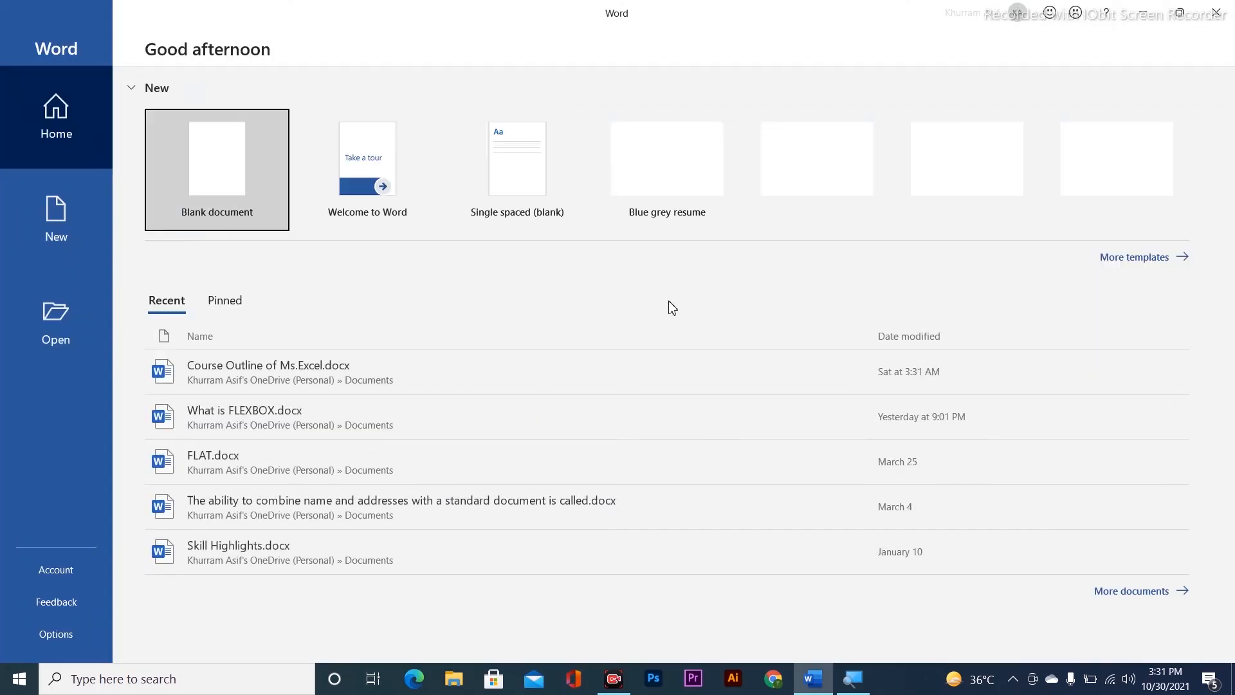
pyautogui.click(224, 172)
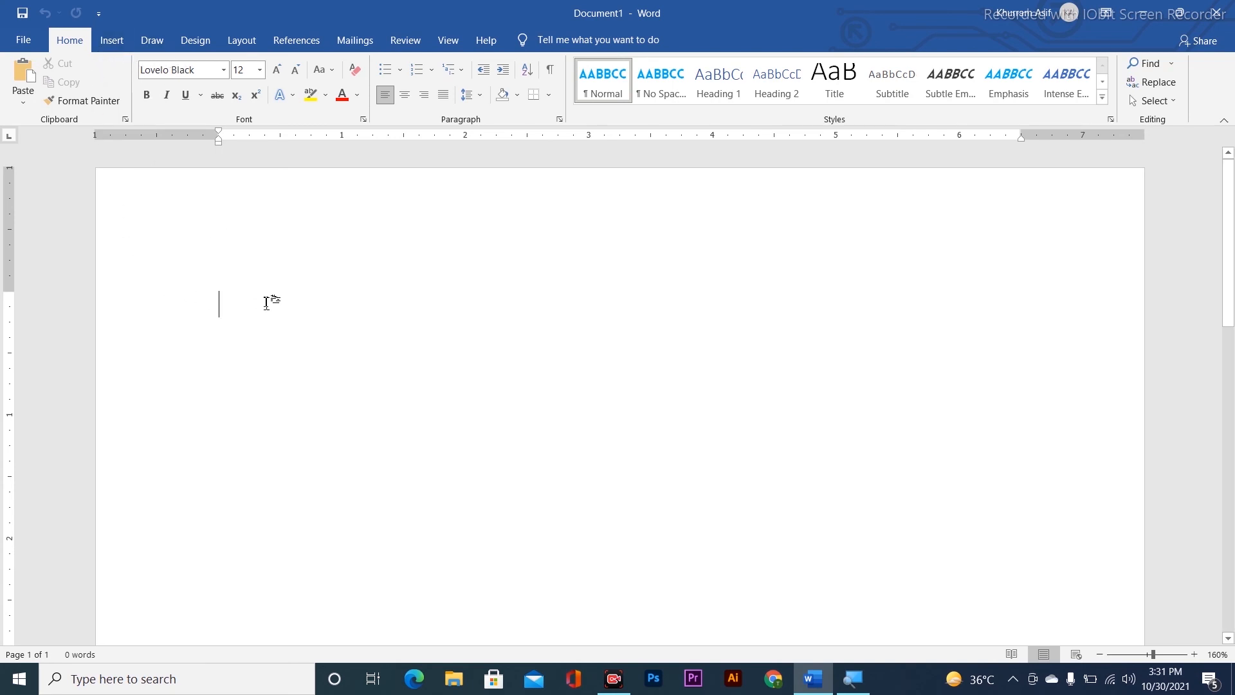
# Step: Generate a sample paragraph with =rand(1) in the blank document and apply the No Spacing style to it
pyautogui.write('=rand(1)')
pyautogui.press('Return')
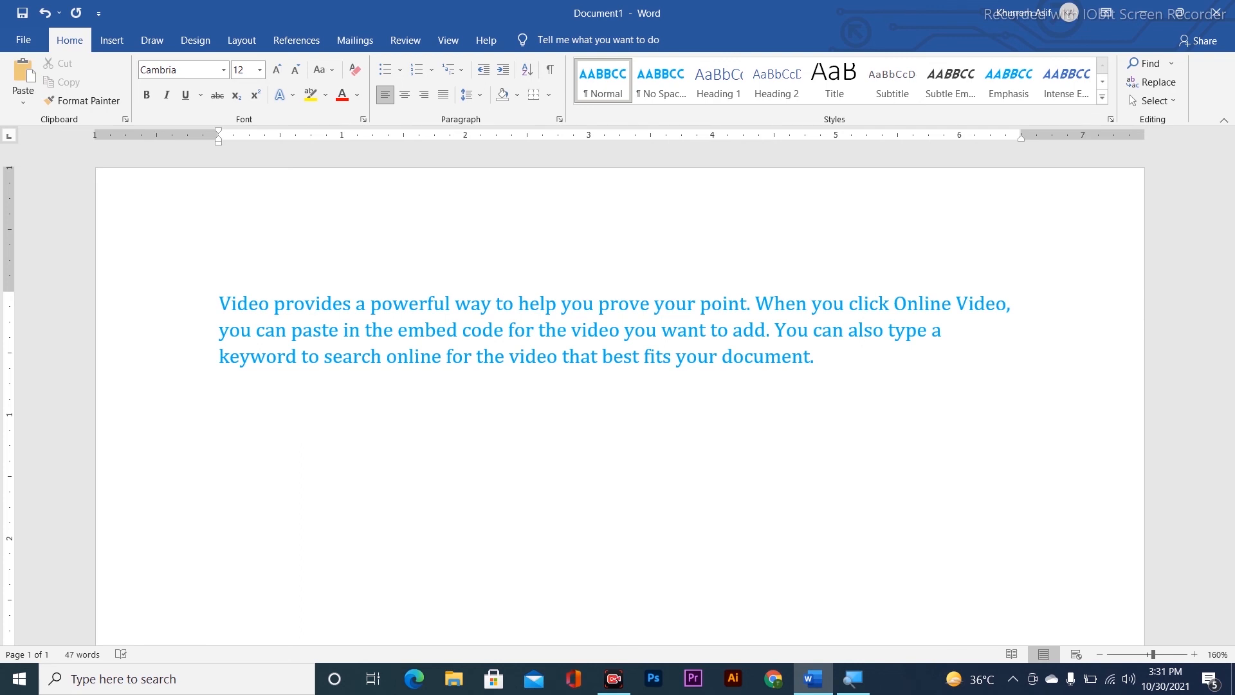
pyautogui.click(325, 336)
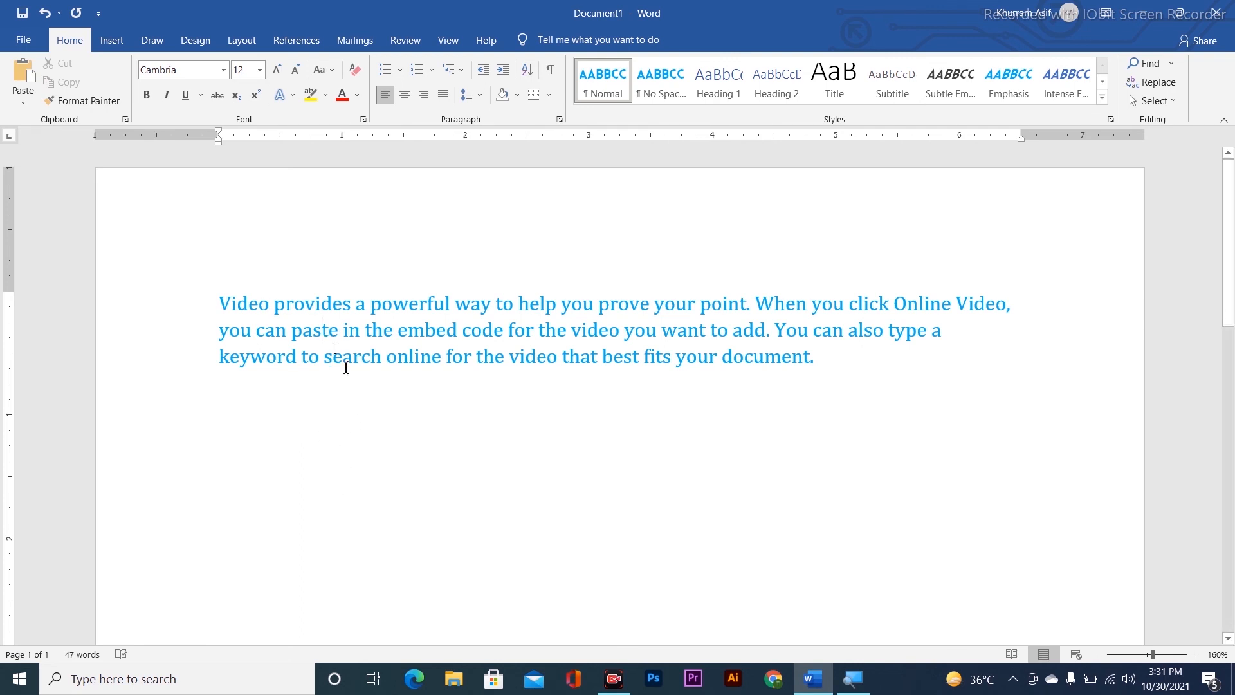
pyautogui.click(868, 357)
pyautogui.click(654, 85)
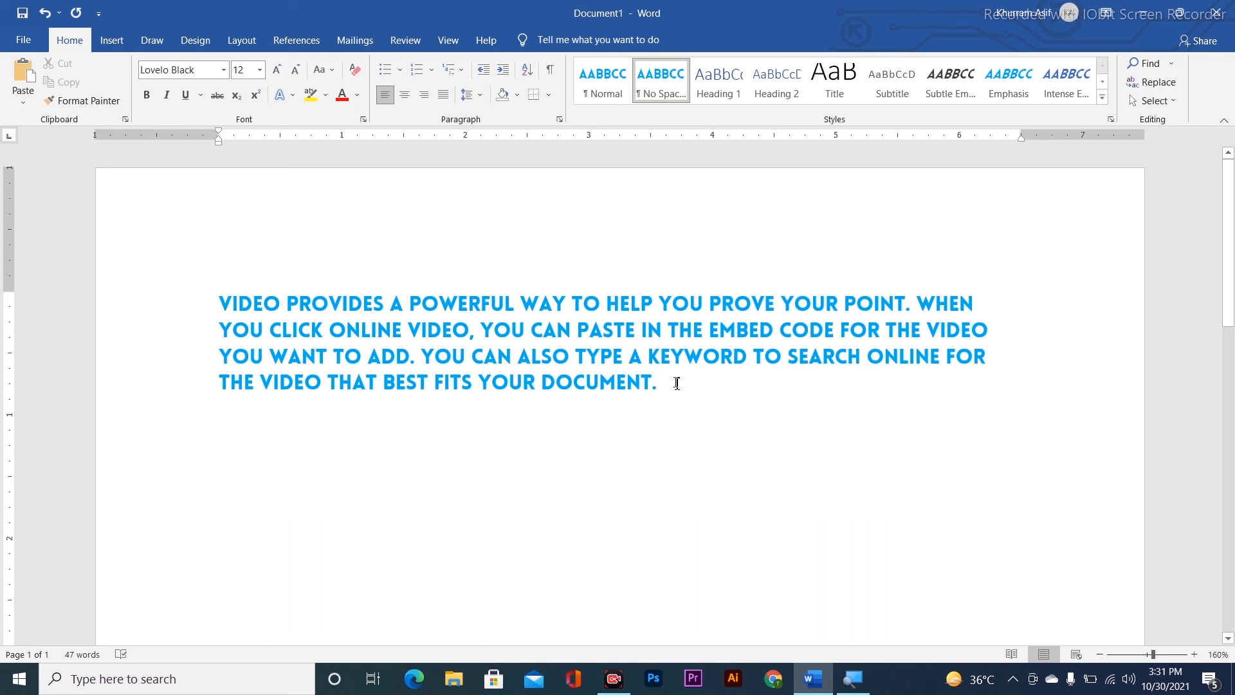
pyautogui.moveTo(675, 384); pyautogui.dragTo(2, 239)
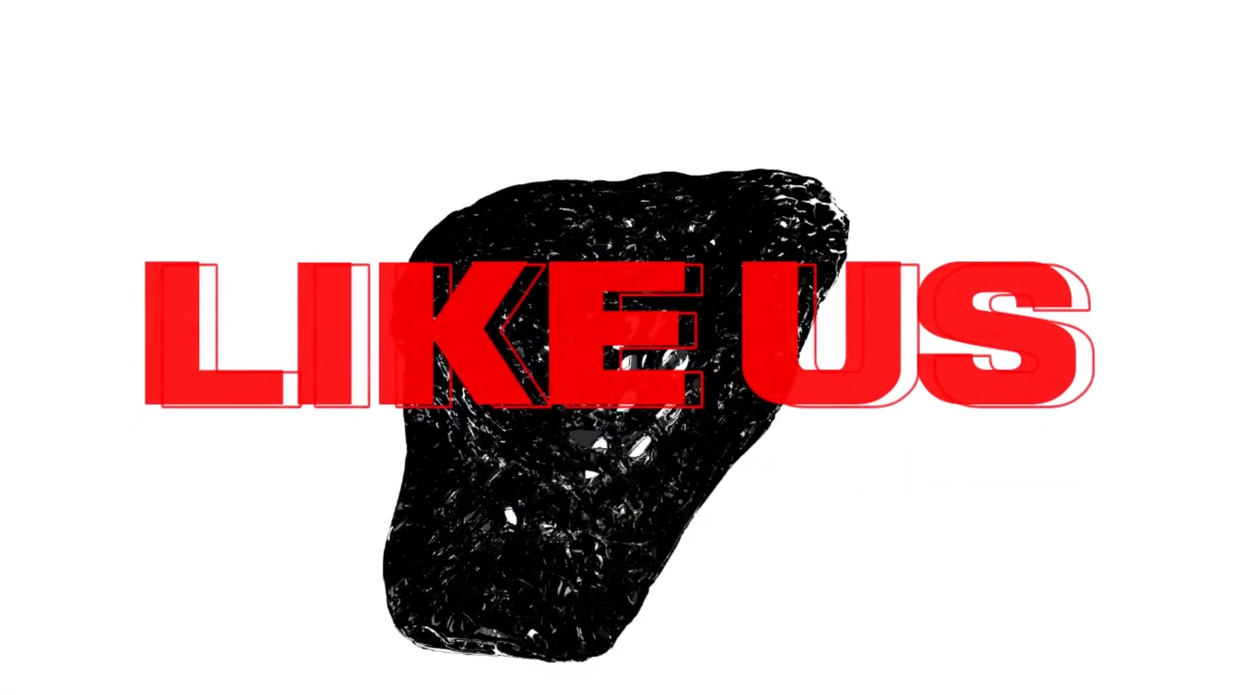